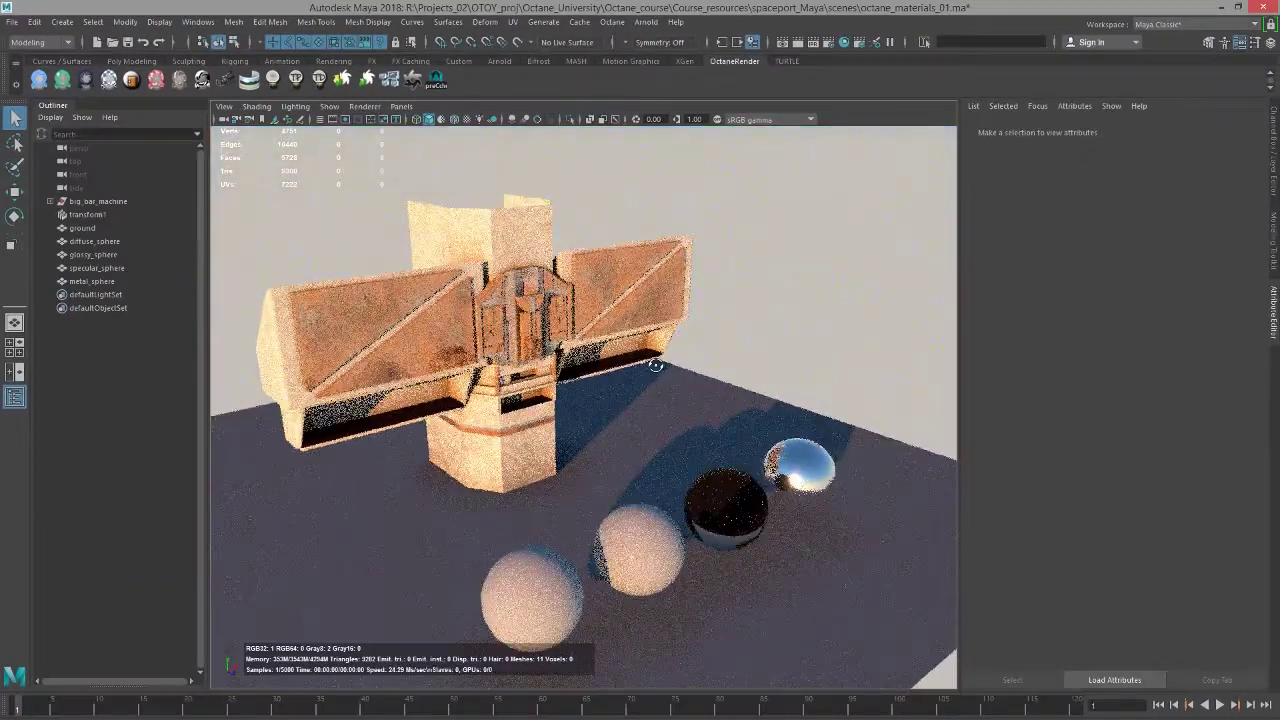
Look over the scene and select the diffuse, glossy, specular and metal spheres one after another.
{"action": "left_click_drag", "start_coordinate": [656, 366], "coordinate": [657, 352], "text": "alt"}
{"action": "middle_click_drag", "start_coordinate": [723, 475], "coordinate": [640, 405], "text": "alt"}
{"action": "left_click", "coordinate": [497, 486]}
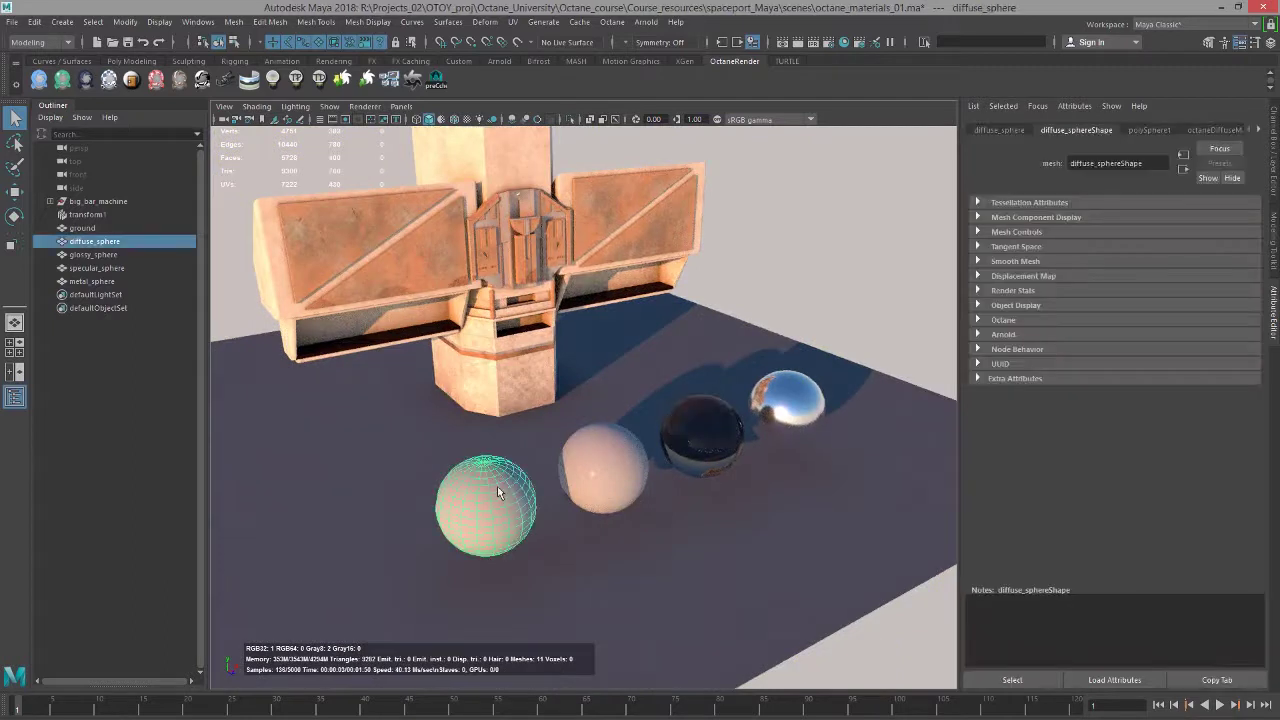
{"action": "left_click", "coordinate": [609, 464]}
{"action": "left_click", "coordinate": [726, 440]}
{"action": "left_click", "coordinate": [797, 414]}
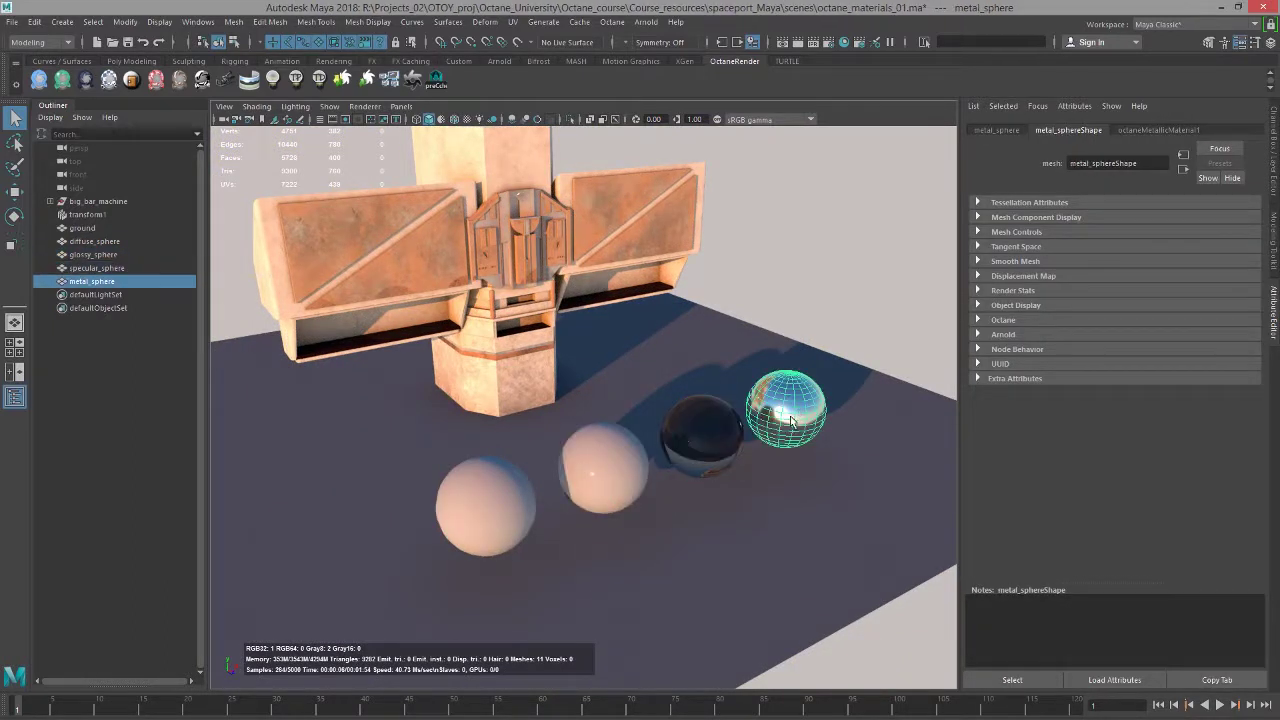
Move the specular sphere up in front of the machine and scale it up to cover the centre.
{"action": "left_click", "coordinate": [713, 434]}
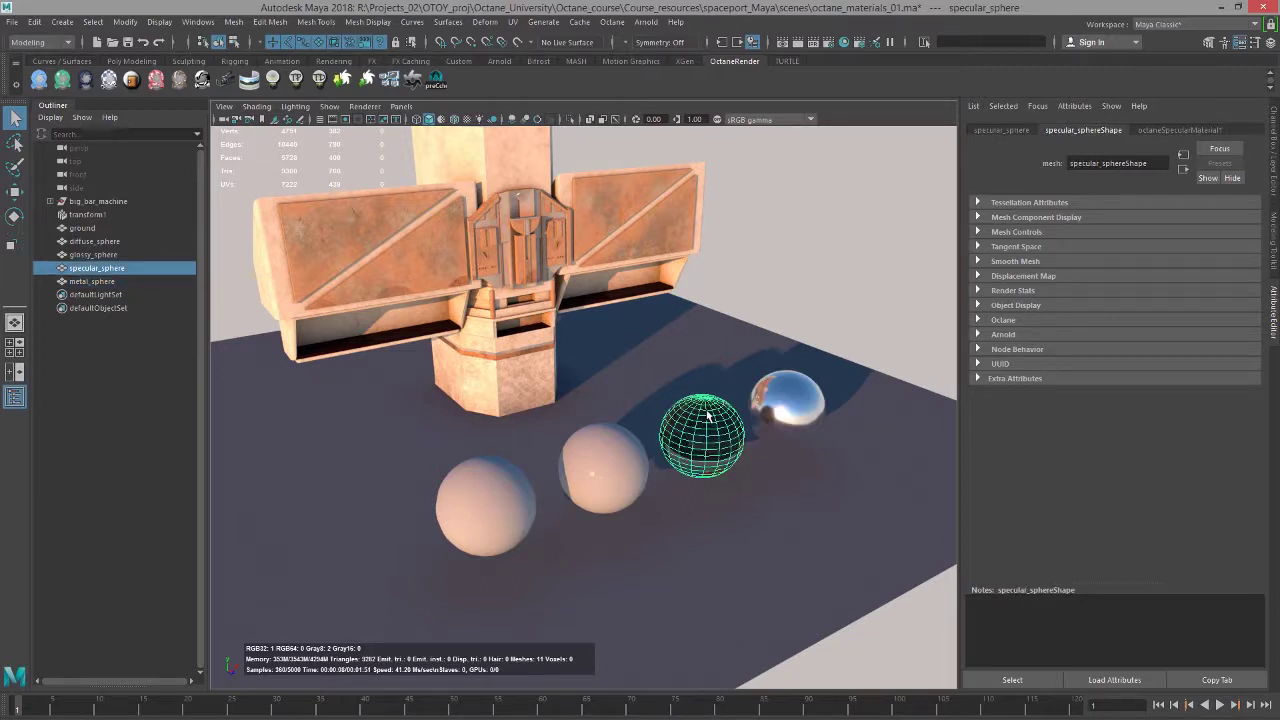
{"action": "key", "text": "w"}
{"action": "left_click_drag", "start_coordinate": [708, 378], "coordinate": [638, 405]}
{"action": "key", "text": "r"}
{"action": "left_click_drag", "start_coordinate": [621, 341], "coordinate": [737, 449]}
{"action": "scroll", "coordinate": [731, 445], "scroll_direction": "up", "scroll_amount": 5}
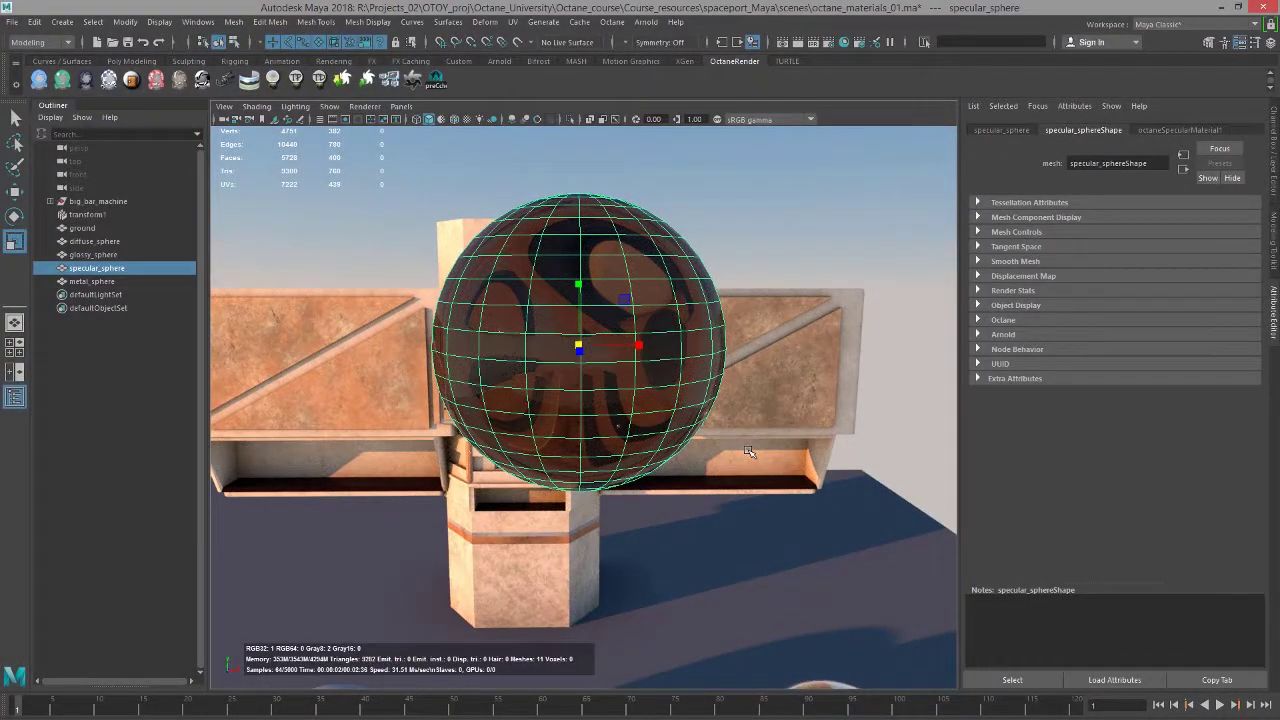
{"action": "left_click_drag", "start_coordinate": [757, 453], "coordinate": [790, 400], "text": "alt"}
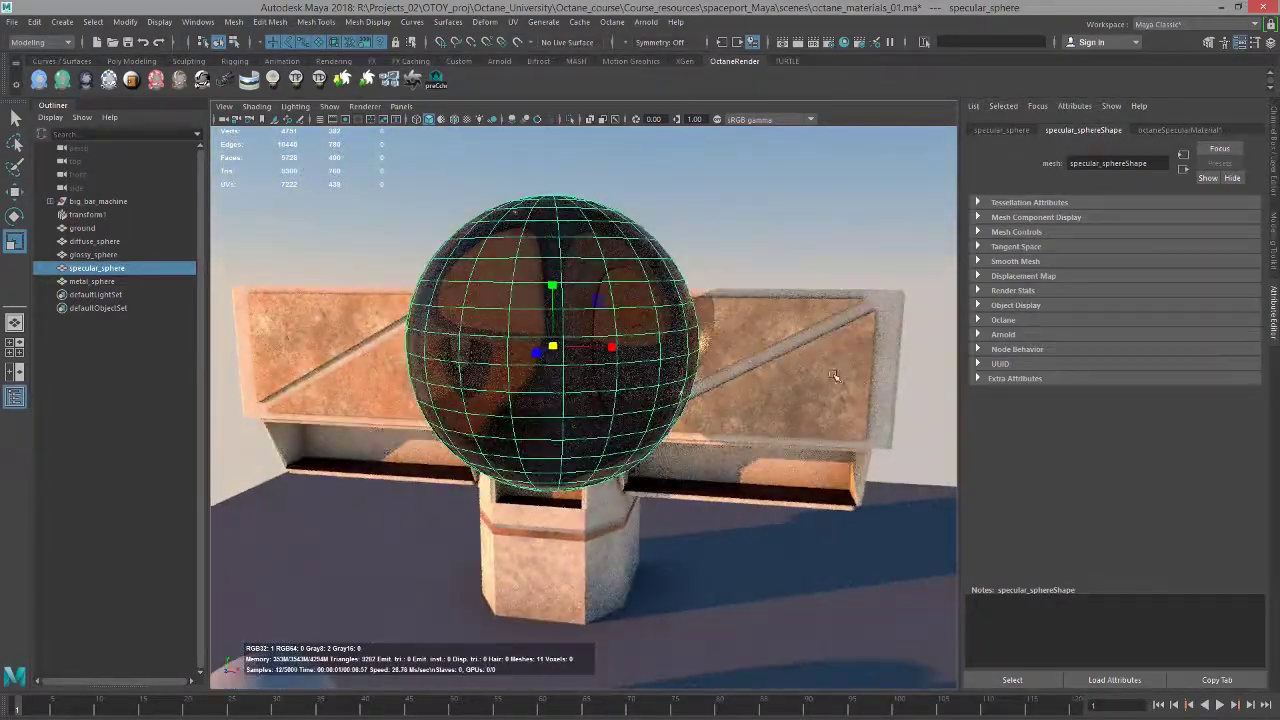
Show the specular sphere's material settings without the mesh selected and examine the sphere's refraction from several angles.
{"action": "left_click", "coordinate": [1156, 131]}
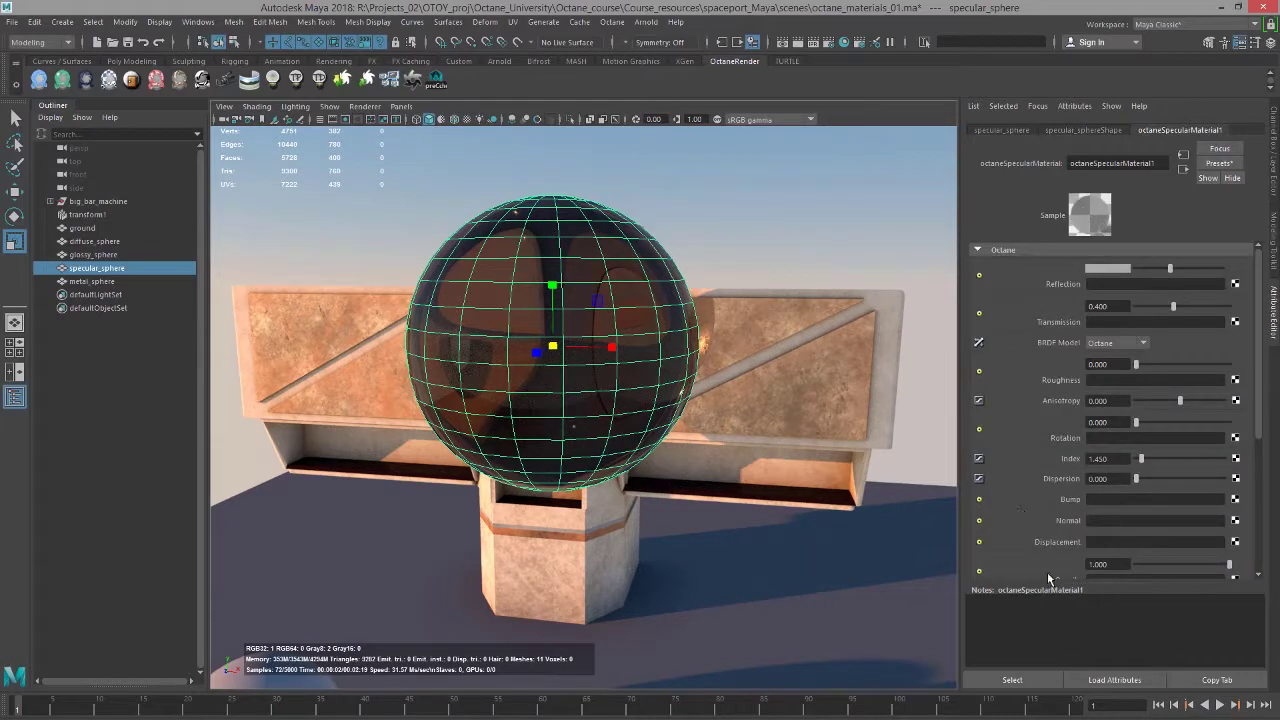
{"action": "left_click", "coordinate": [1040, 681]}
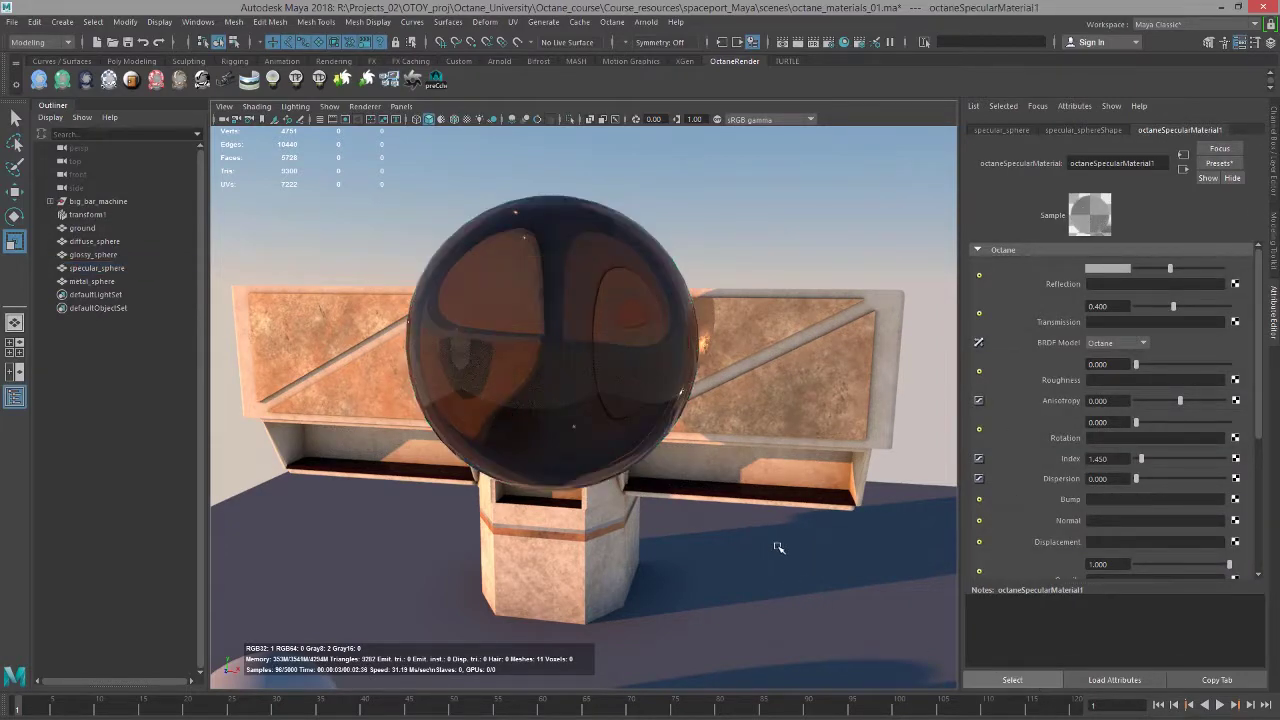
{"action": "left_click_drag", "start_coordinate": [745, 471], "coordinate": [808, 464], "text": "alt"}
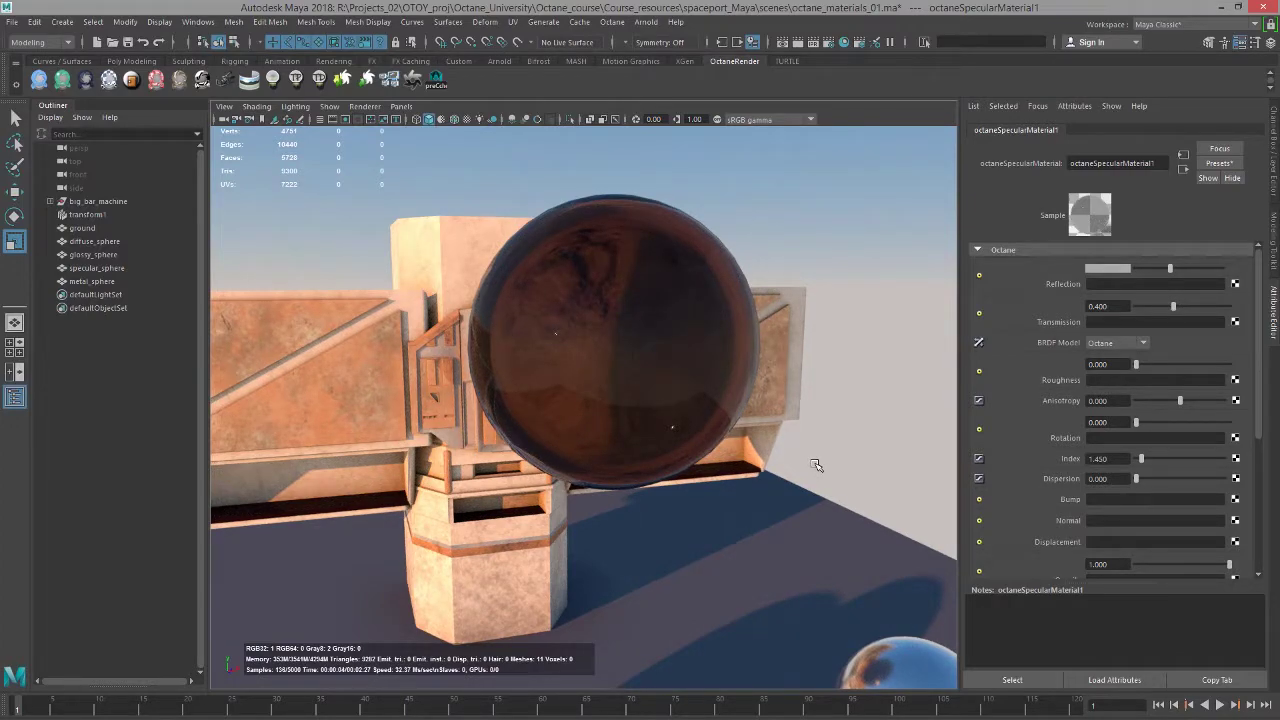
{"action": "left_click_drag", "start_coordinate": [826, 477], "coordinate": [860, 450], "text": "alt"}
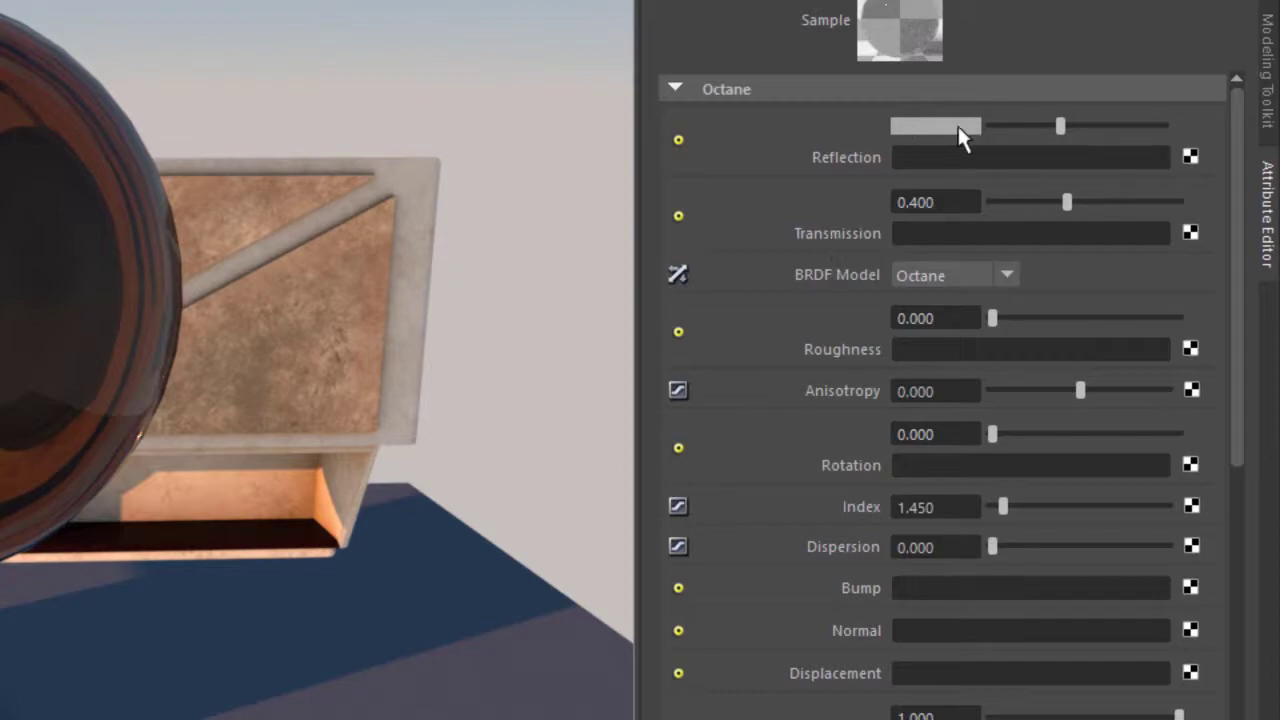
Raise the specular material's reflection to full white and its transmission to 1.000.
{"action": "left_click_drag", "start_coordinate": [1048, 126], "coordinate": [1167, 126]}
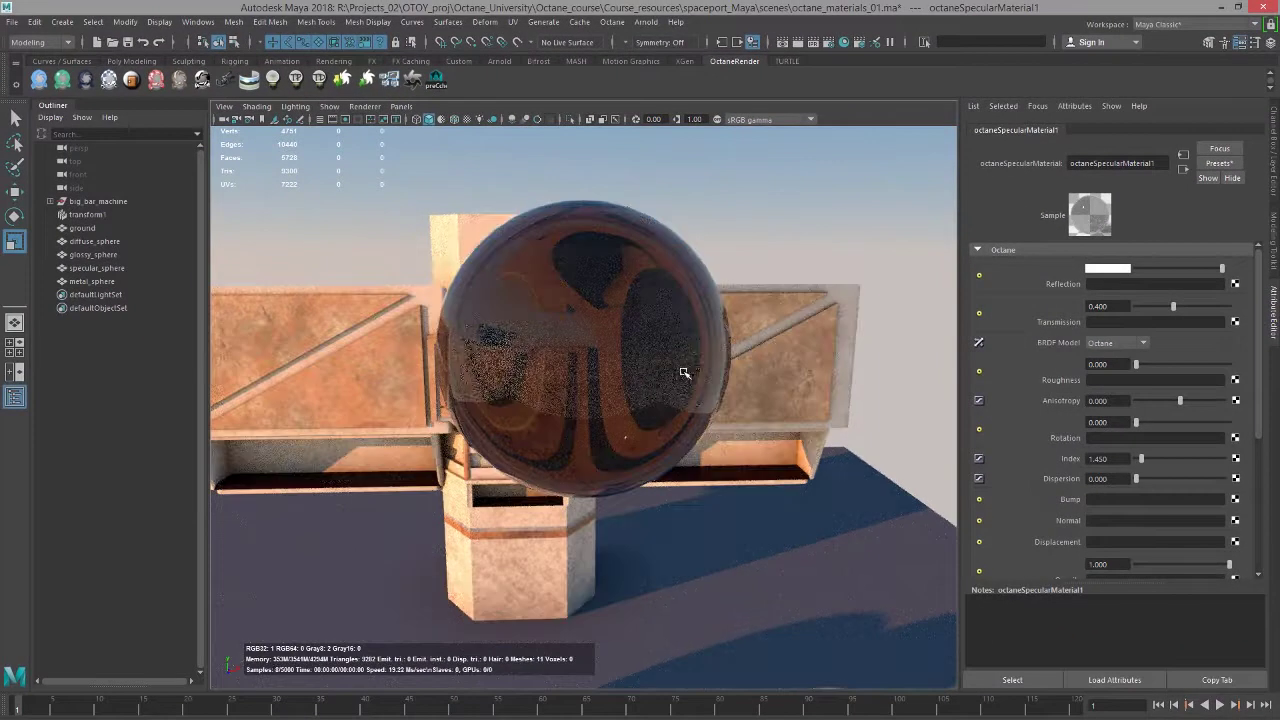
{"action": "left_click_drag", "start_coordinate": [684, 372], "coordinate": [566, 391], "text": "alt"}
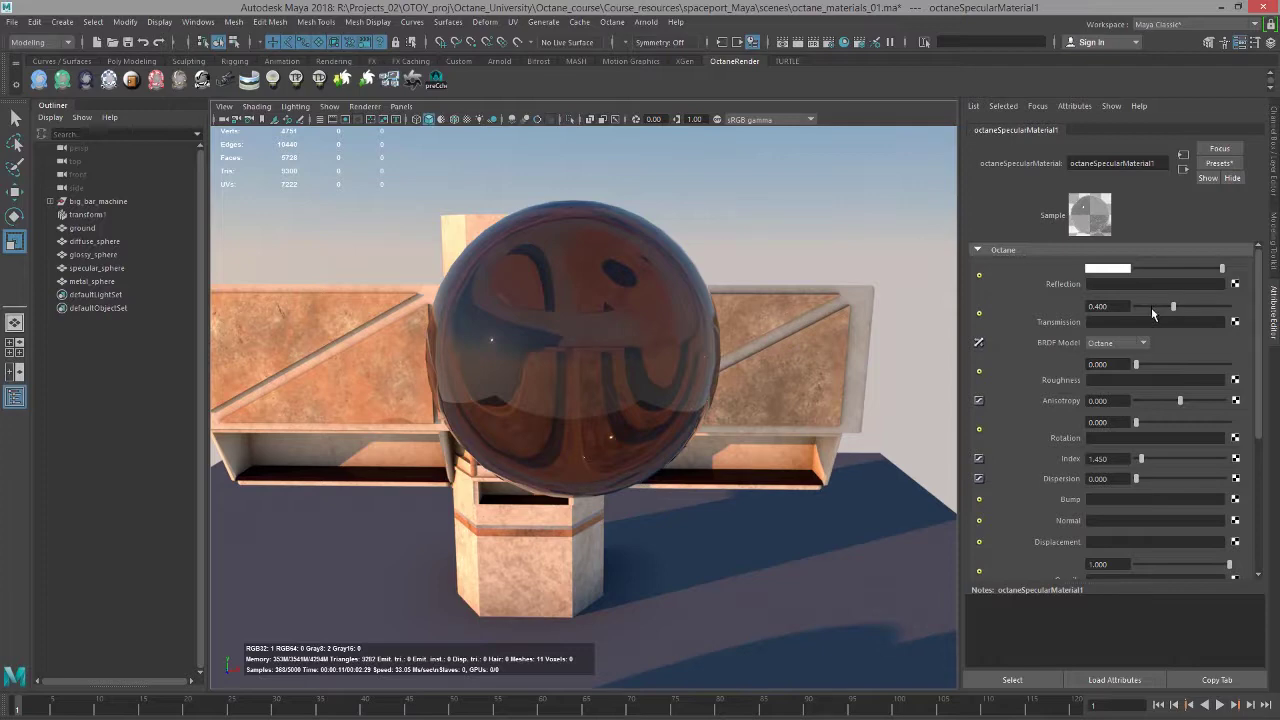
{"action": "left_click_drag", "start_coordinate": [1175, 308], "coordinate": [1244, 318]}
{"action": "mouse_move", "coordinate": [805, 353]}
{"action": "left_mouse_down", "text": "alt"}
{"action": "mouse_move", "coordinate": [768, 349]}
{"action": "mouse_move", "coordinate": [792, 343]}
{"action": "mouse_move", "coordinate": [823, 363]}
{"action": "left_mouse_up", "text": "alt"}
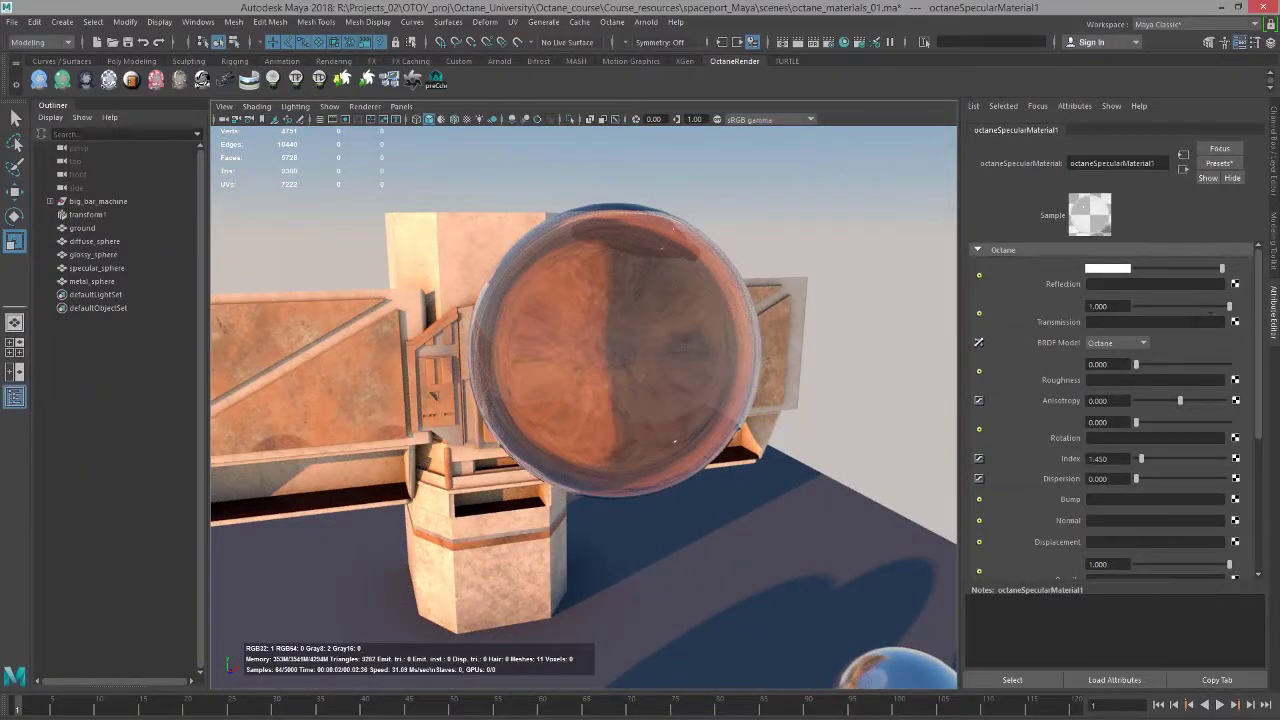
Connect an Octane RGBSpectrum Texture to the material's transmission and give it a saturated orange colour.
{"action": "left_click", "coordinate": [1236, 322]}
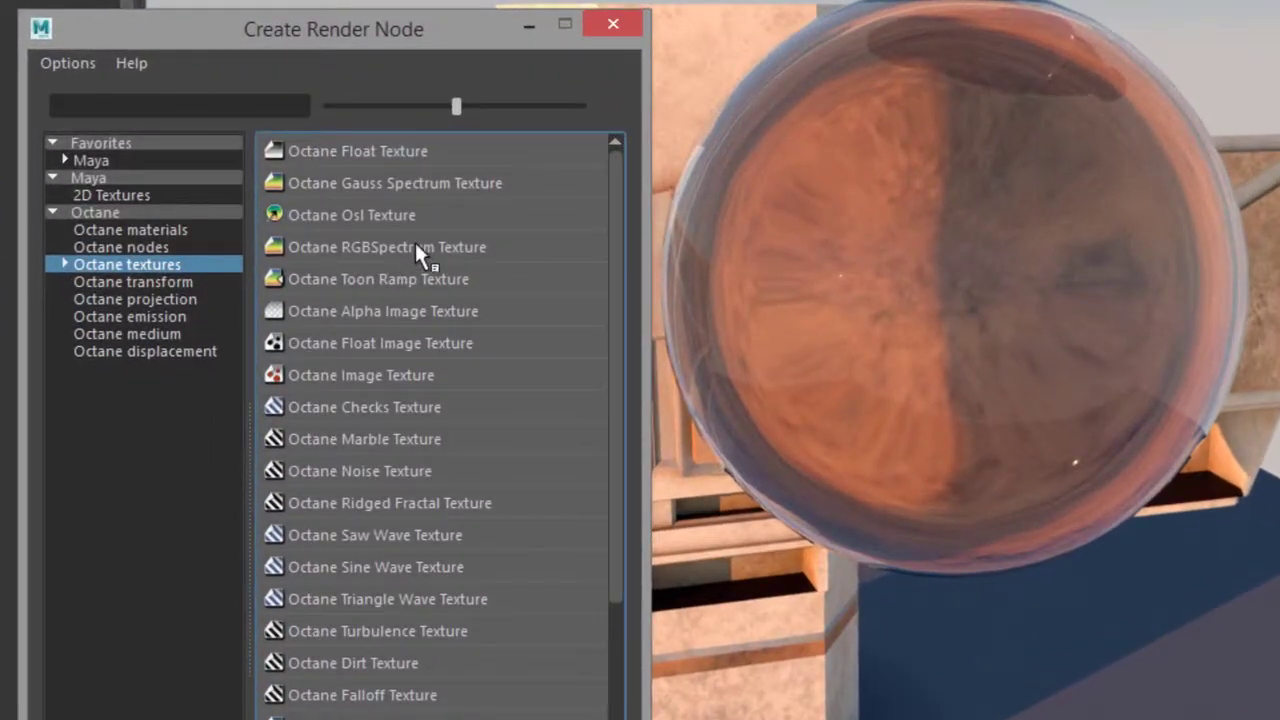
{"action": "left_click", "coordinate": [416, 247]}
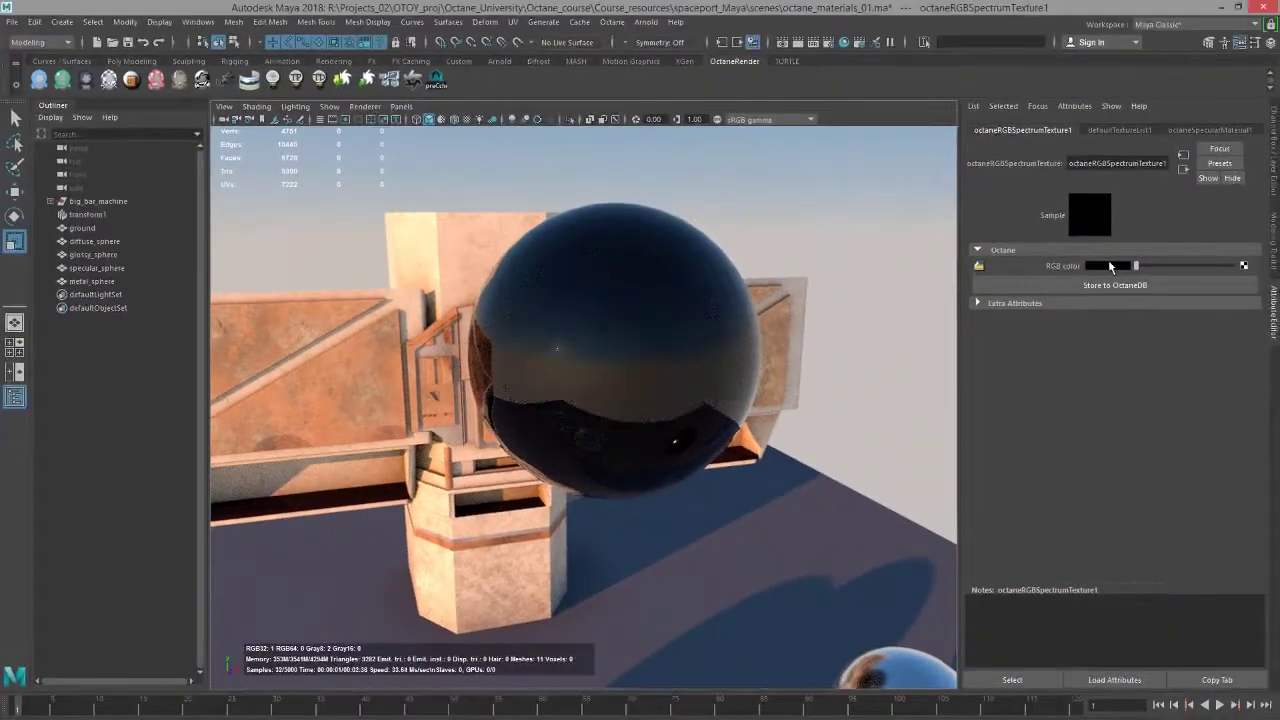
{"action": "left_click", "coordinate": [1110, 266]}
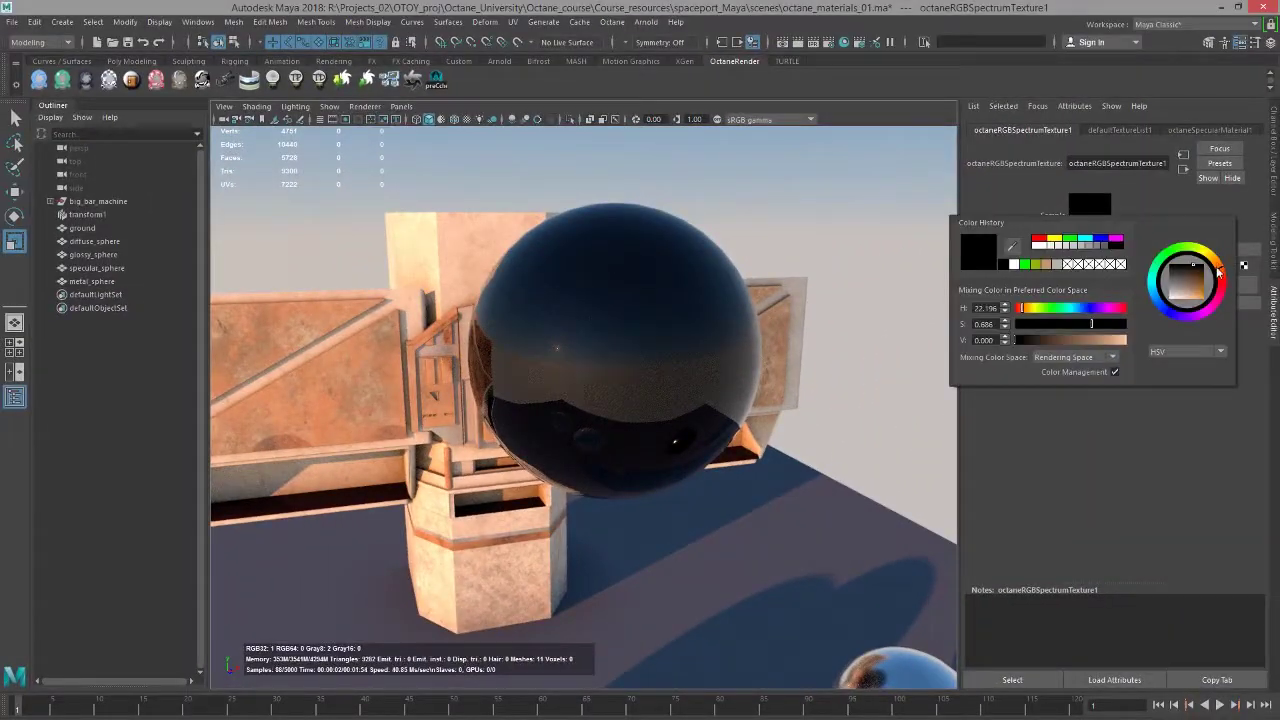
{"action": "left_click", "coordinate": [1190, 287]}
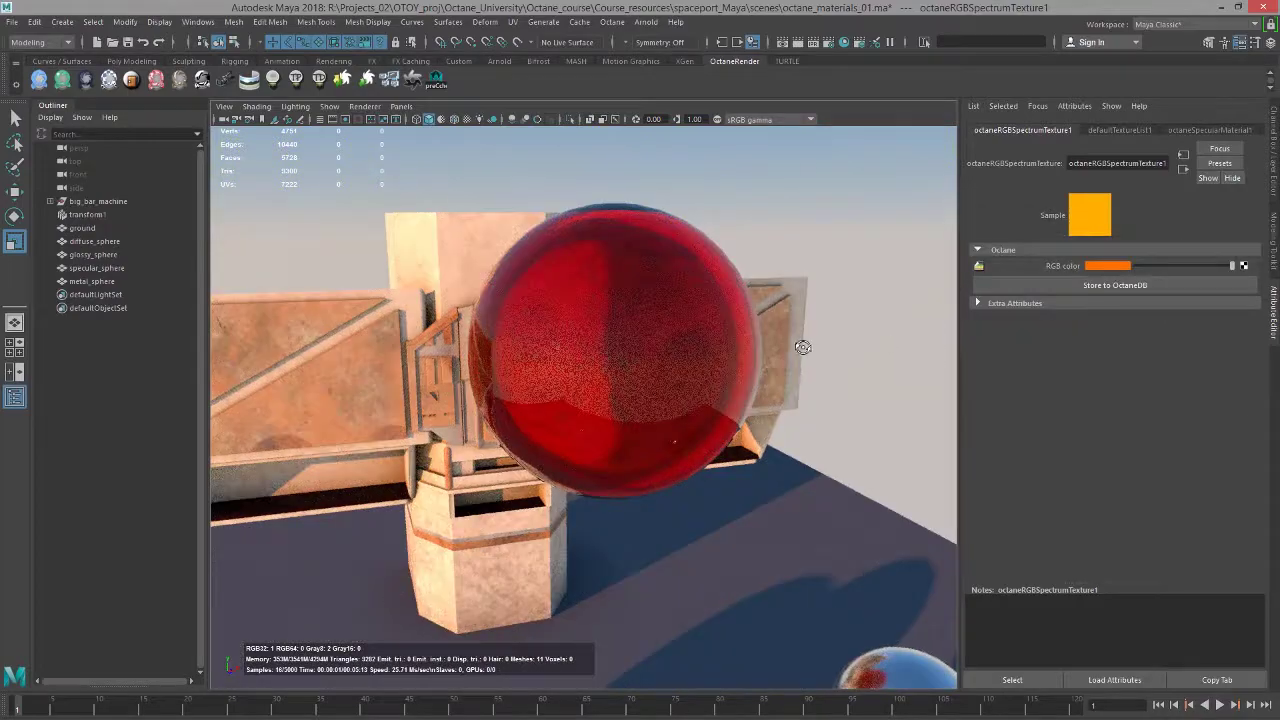
{"action": "left_click_drag", "start_coordinate": [800, 347], "coordinate": [640, 360], "text": "alt"}
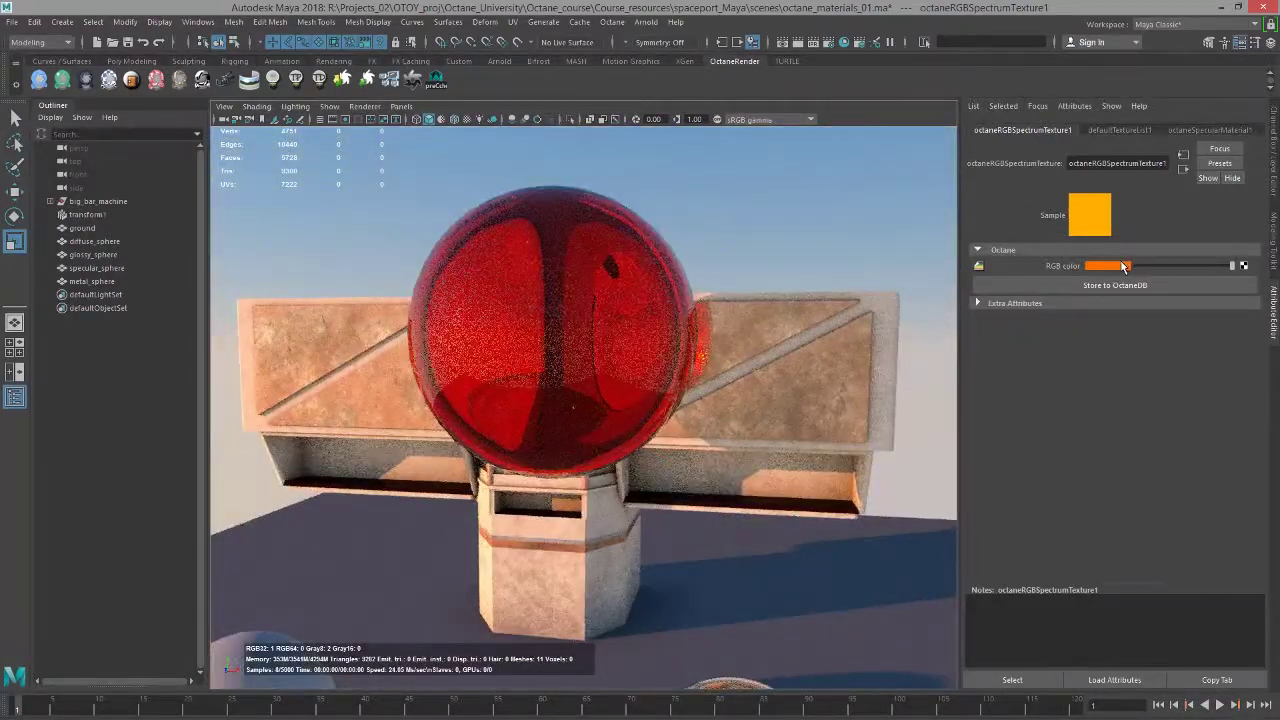
Change the transmission texture's RGB colour to yellow-green and view the tinted sphere from another side.
{"action": "left_click", "coordinate": [1124, 267]}
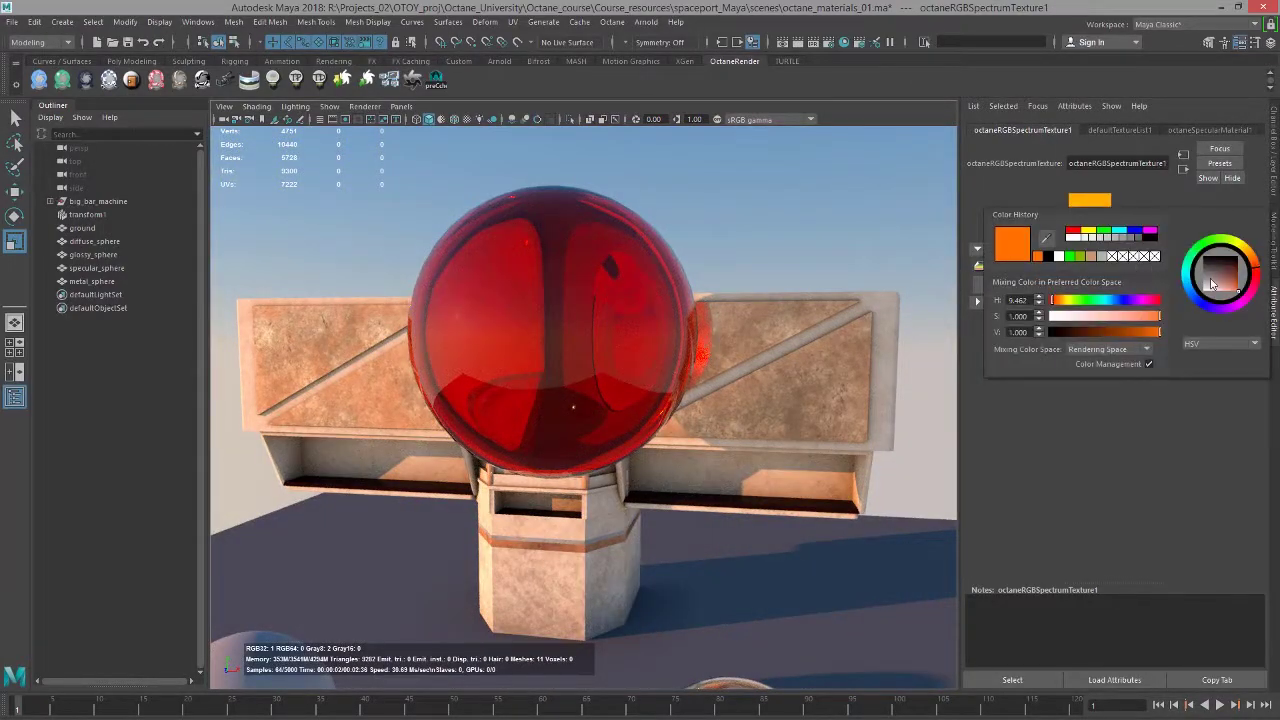
{"action": "left_click_drag", "start_coordinate": [1258, 272], "coordinate": [1222, 238]}
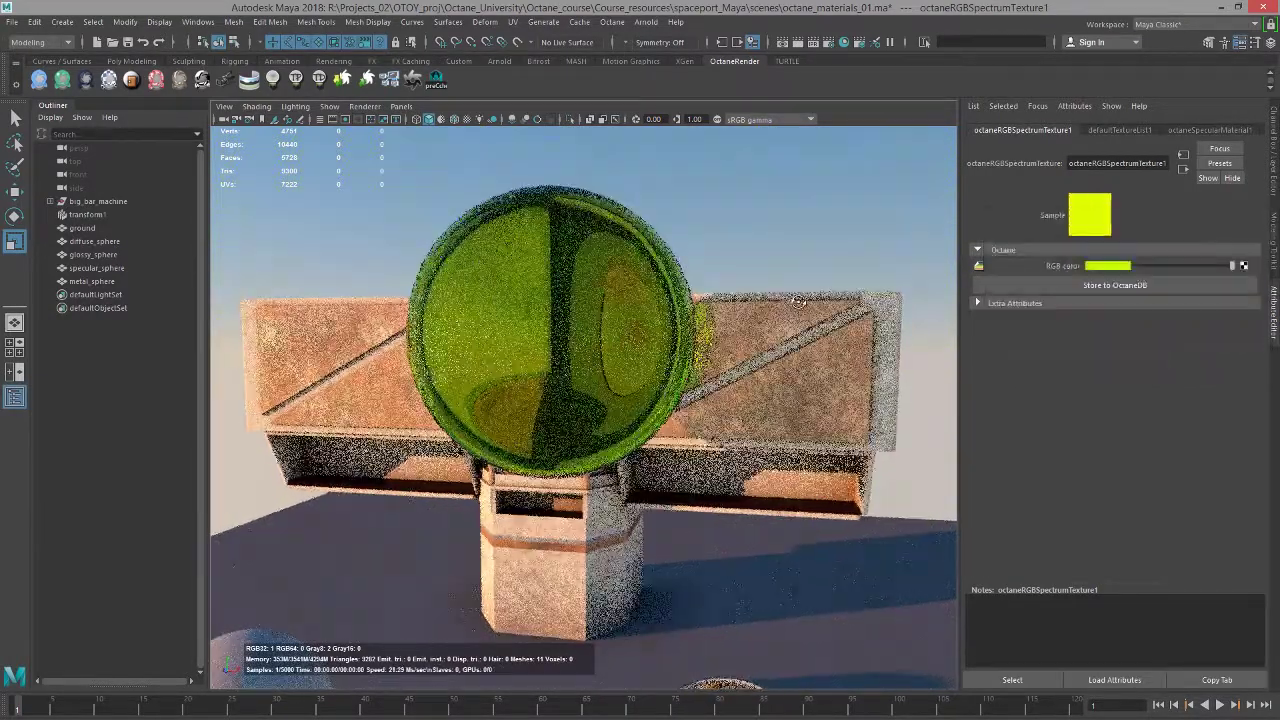
{"action": "left_click_drag", "start_coordinate": [620, 300], "coordinate": [765, 303], "text": "alt"}
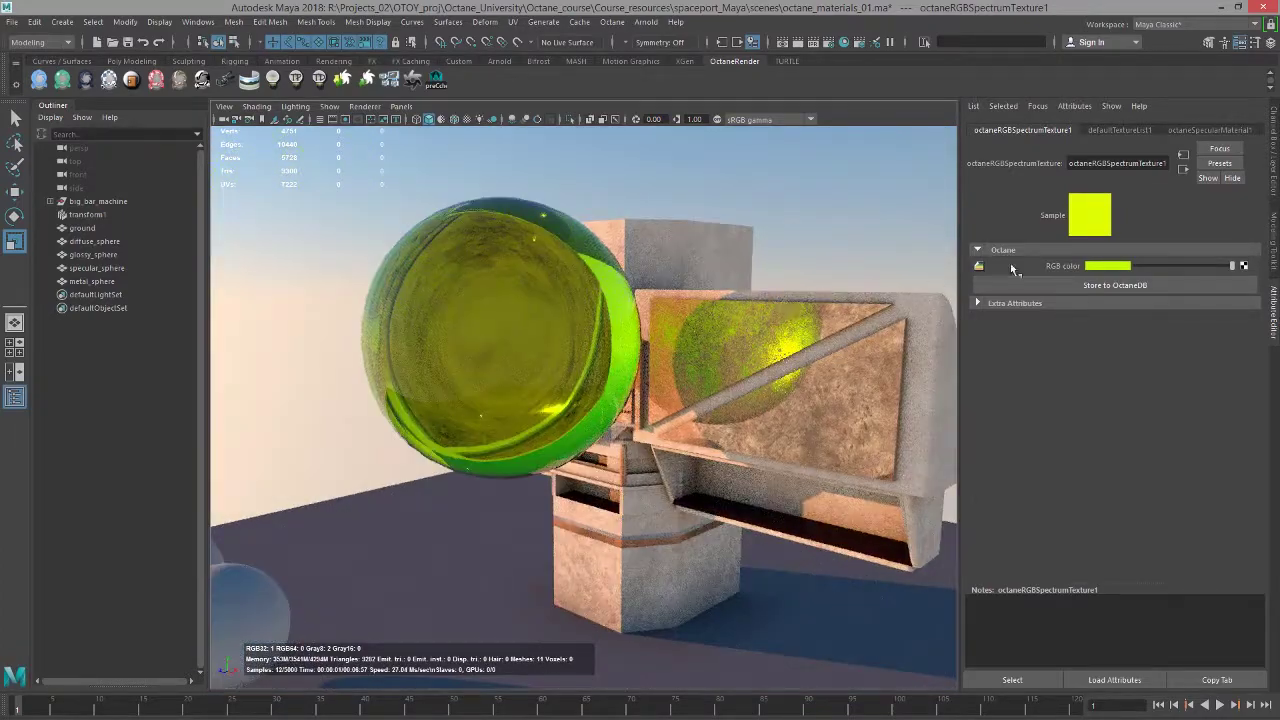
Disconnect the RGB texture from the specular material's transmission and set transmission back to 1.000.
{"action": "left_click", "coordinate": [1182, 169]}
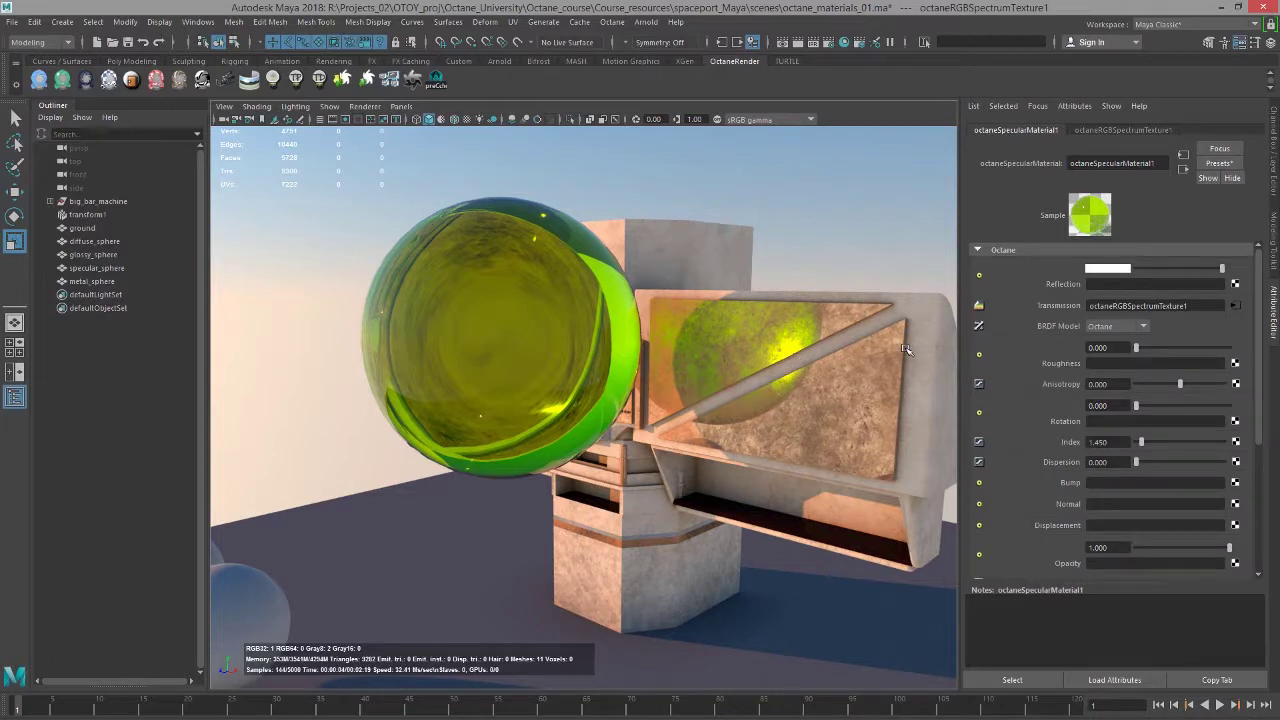
{"action": "right_click", "coordinate": [1058, 309]}
{"action": "left_click", "coordinate": [1093, 337]}
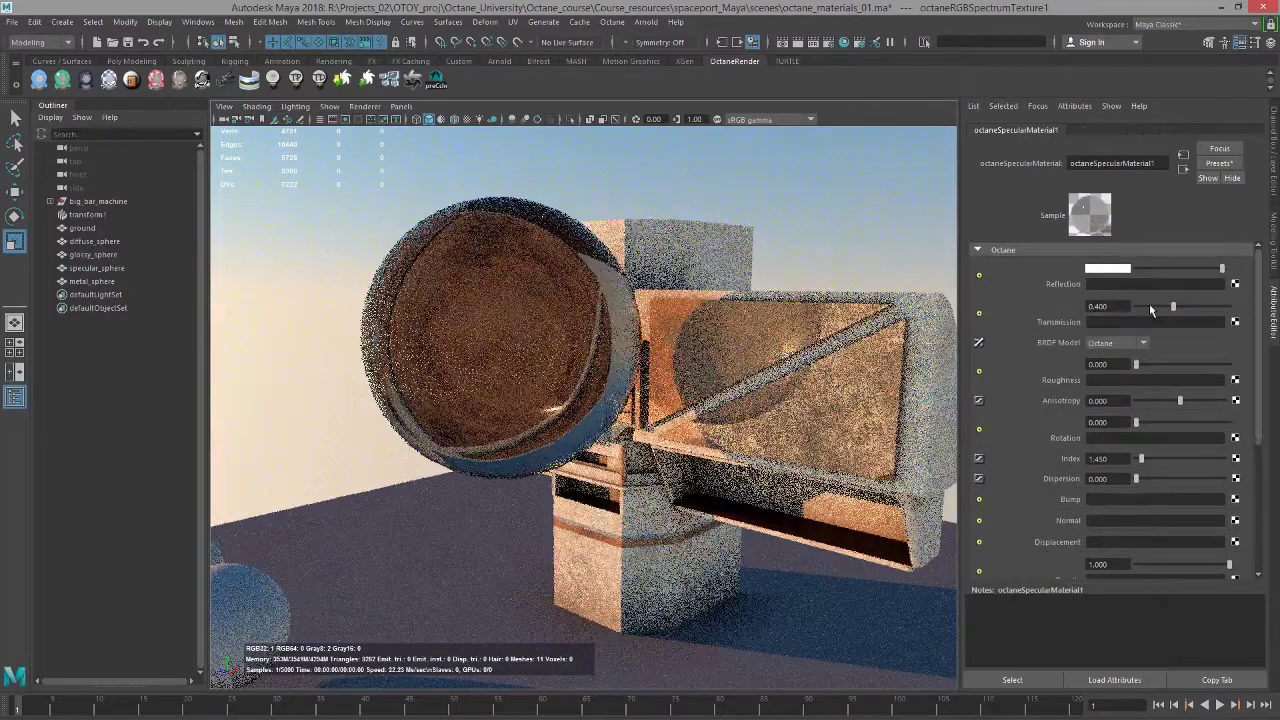
{"action": "left_click_drag", "start_coordinate": [650, 382], "coordinate": [753, 383], "text": "alt"}
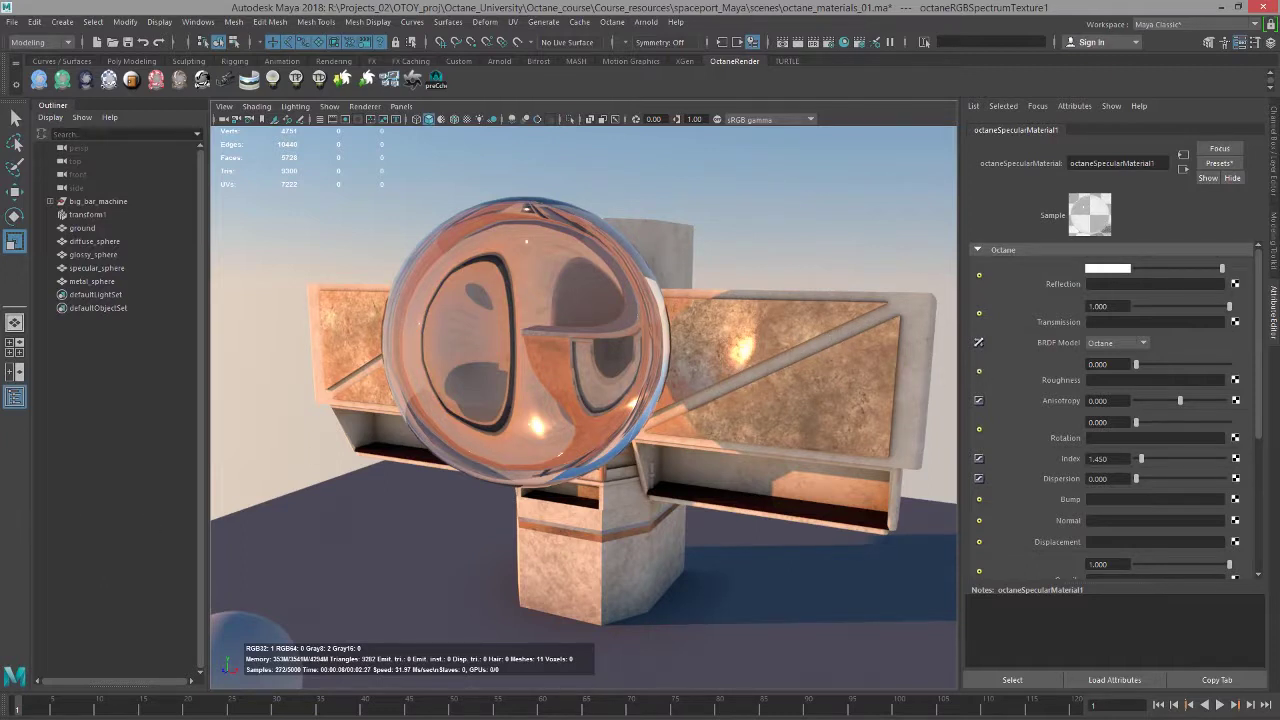
Open octaneKernel1 from the render settings and change its kernel type to Path Trace.
{"action": "left_click_drag", "start_coordinate": [0, 540], "coordinate": [875, 180]}
{"action": "left_click", "coordinate": [665, 247]}
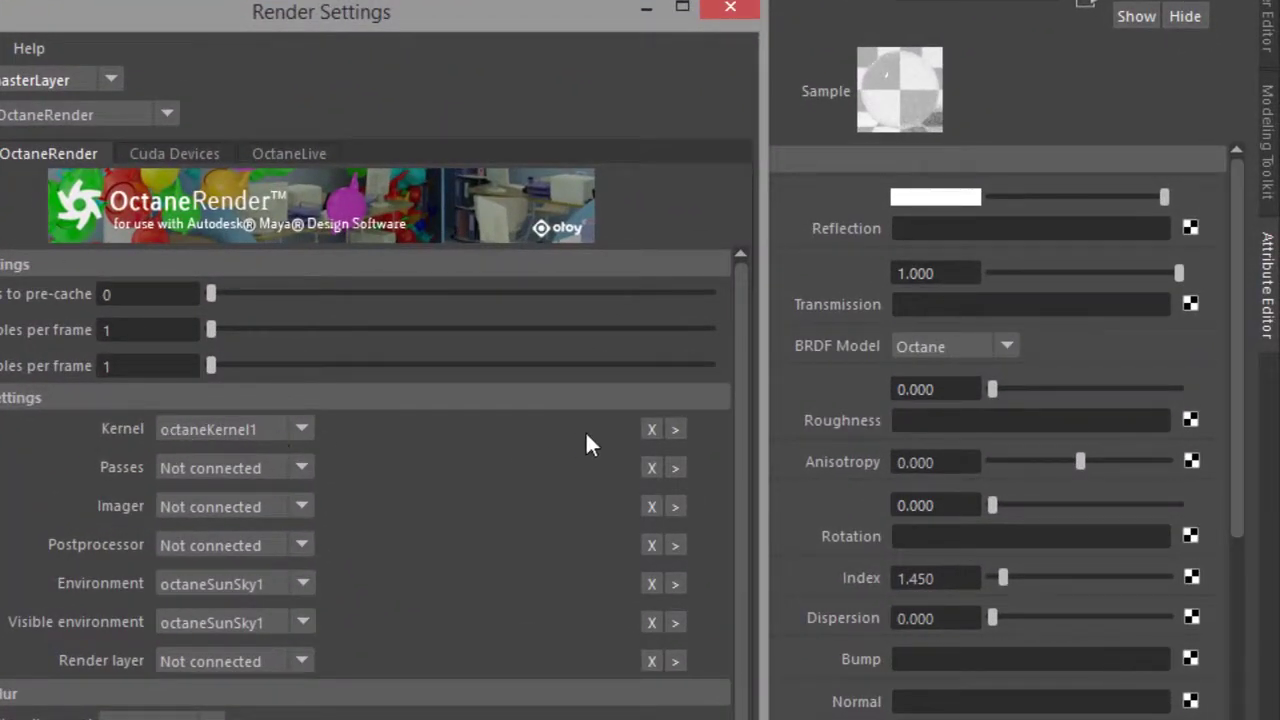
{"action": "left_click", "coordinate": [675, 429]}
{"action": "left_click_drag", "start_coordinate": [438, 18], "coordinate": [0, 260]}
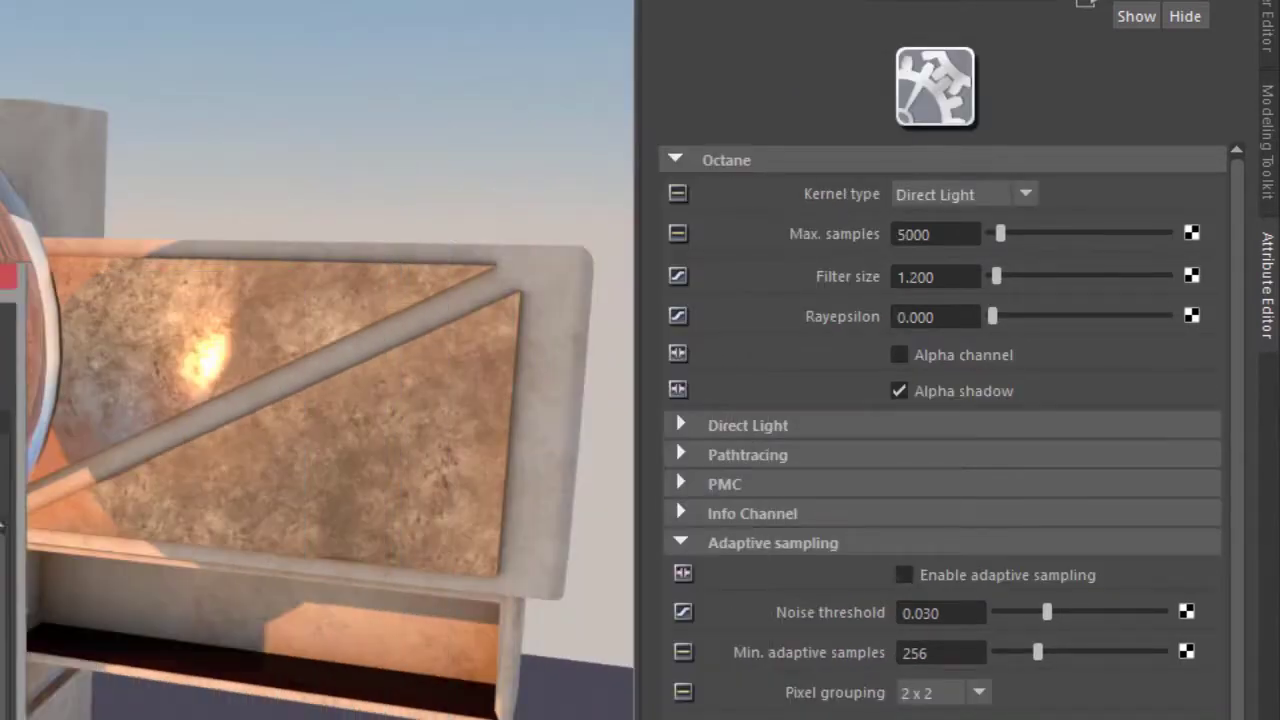
{"action": "left_click", "coordinate": [966, 203]}
{"action": "left_click", "coordinate": [965, 248]}
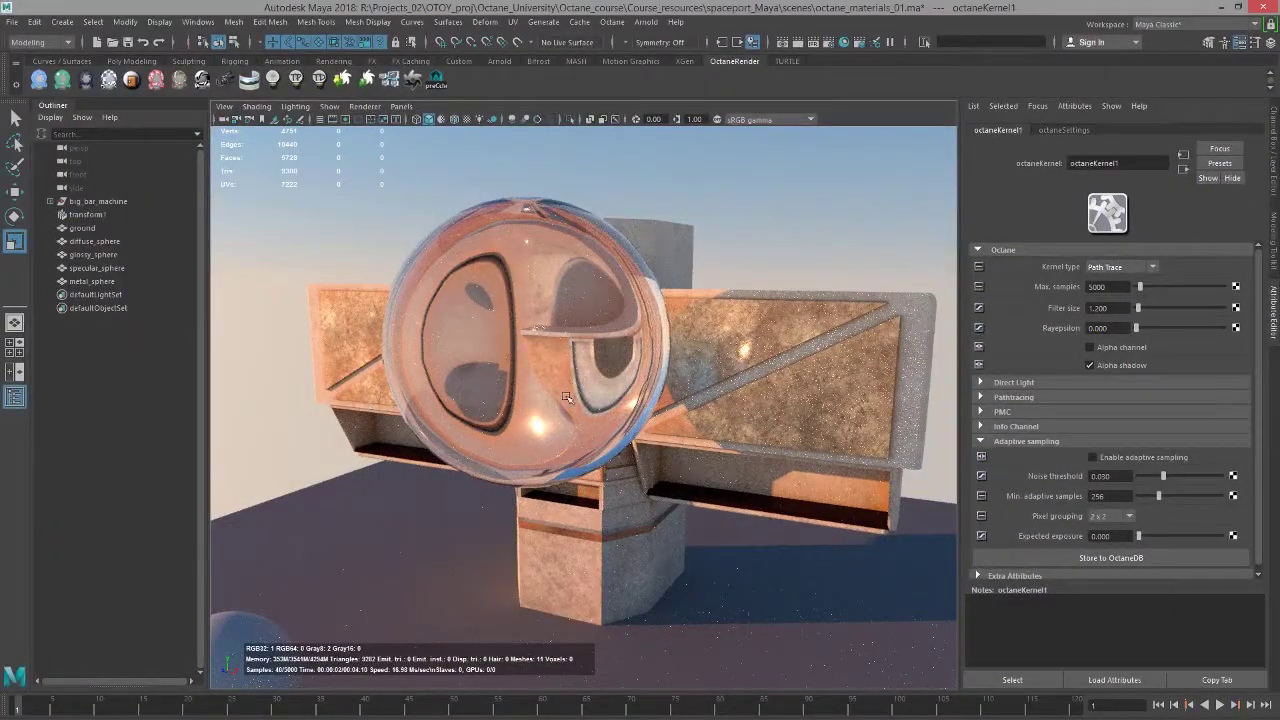
Compare kernels by switching the kernel type to Direct Light and back to Path Trace.
{"action": "left_click", "coordinate": [1113, 265]}
{"action": "left_click", "coordinate": [1110, 276]}
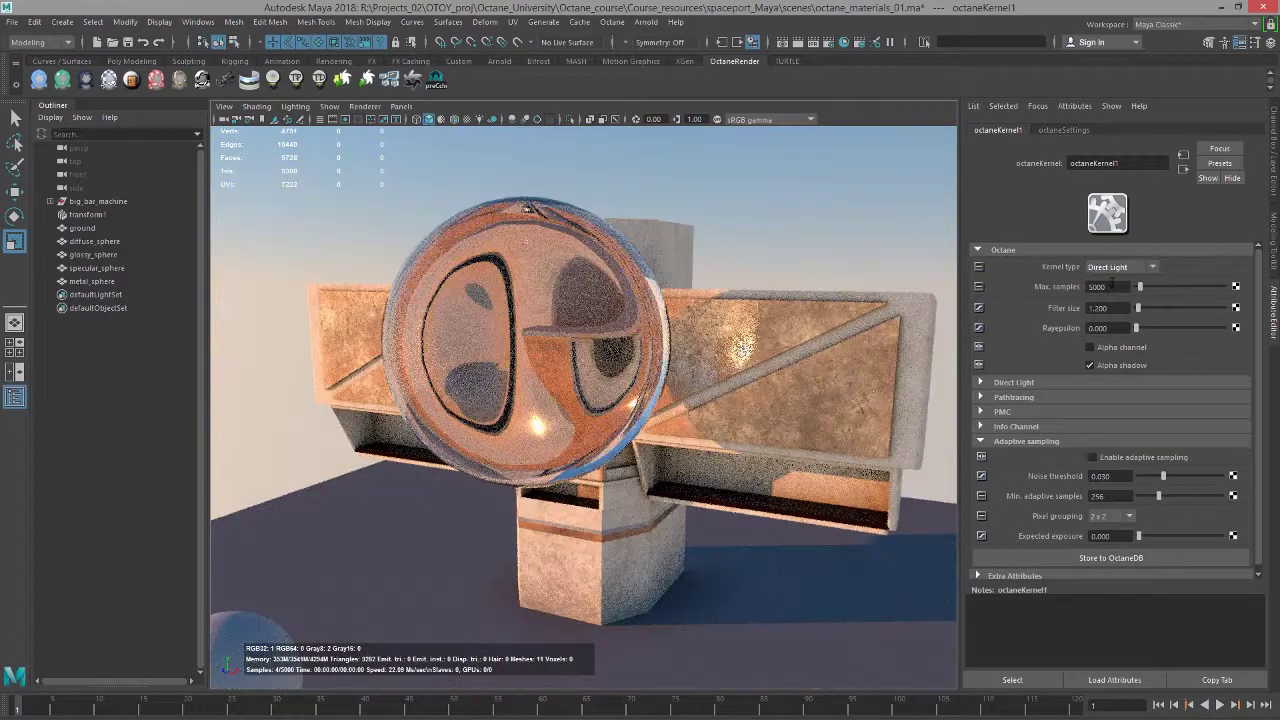
{"action": "left_click", "coordinate": [1113, 267]}
{"action": "left_click", "coordinate": [1110, 290]}
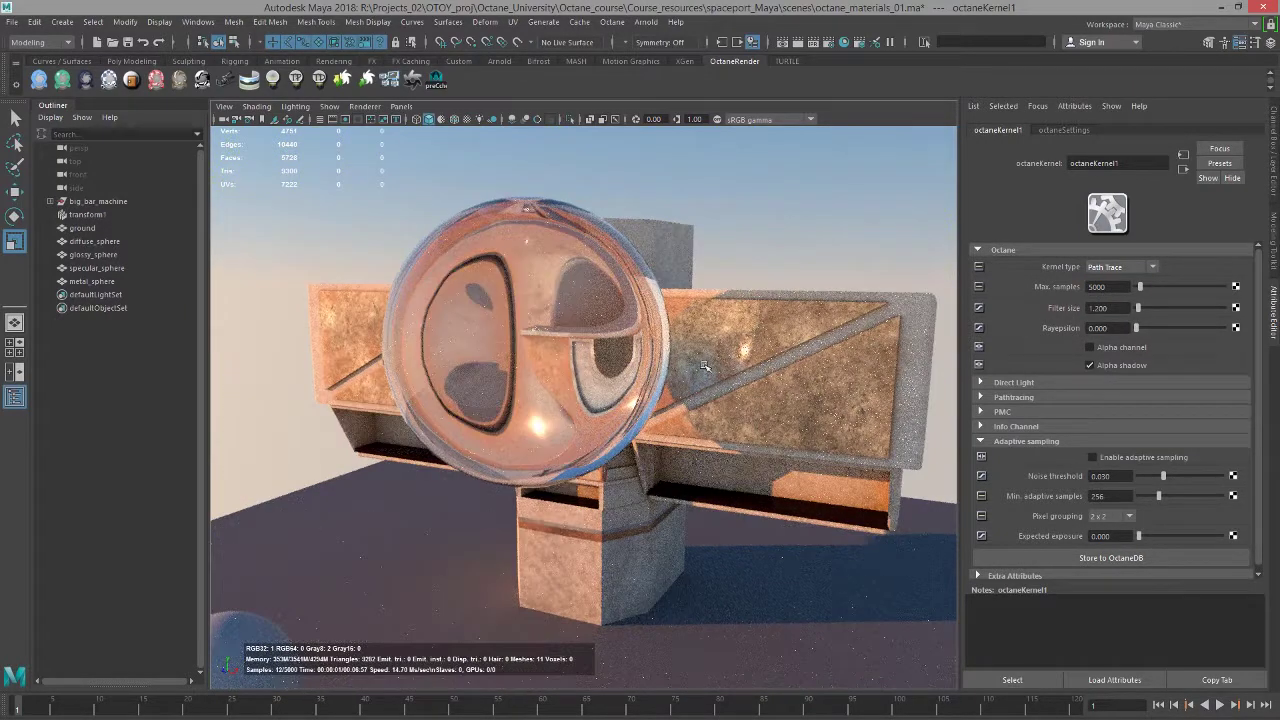
Select the specular sphere and raise its material's roughness to about 0.087.
{"action": "left_click", "coordinate": [453, 296]}
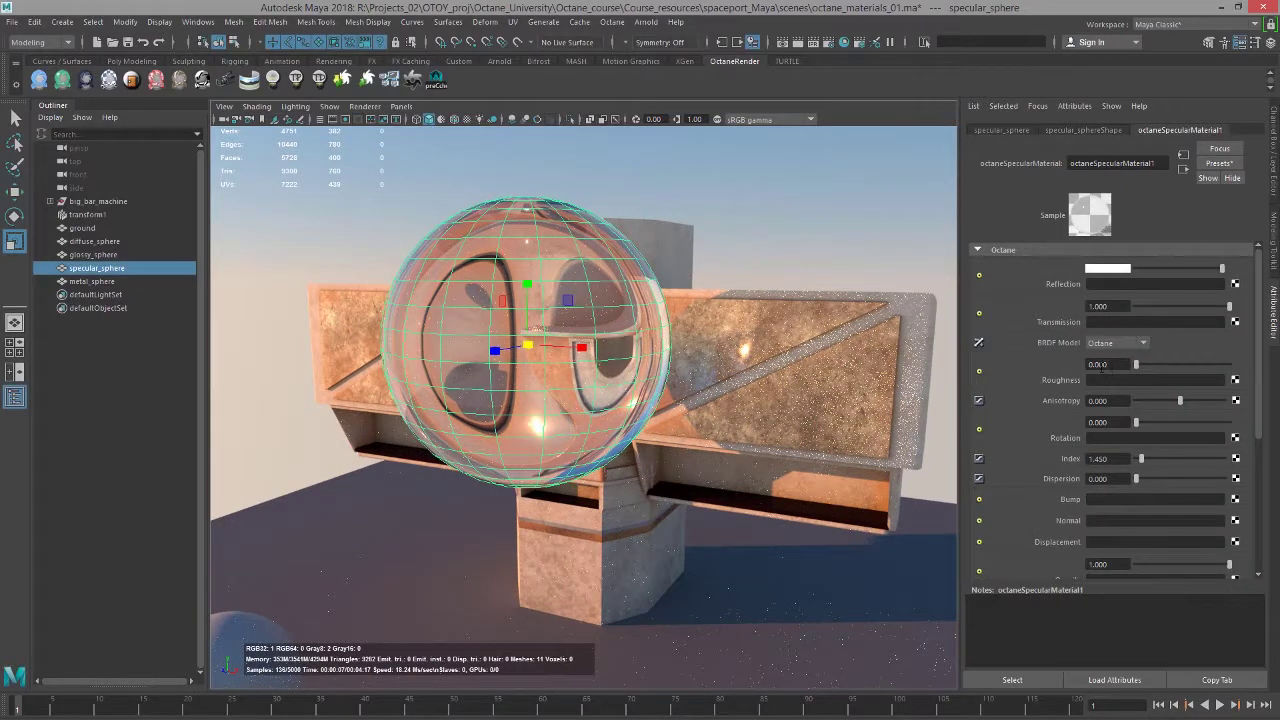
{"action": "left_click_drag", "start_coordinate": [1137, 368], "coordinate": [1139, 368]}
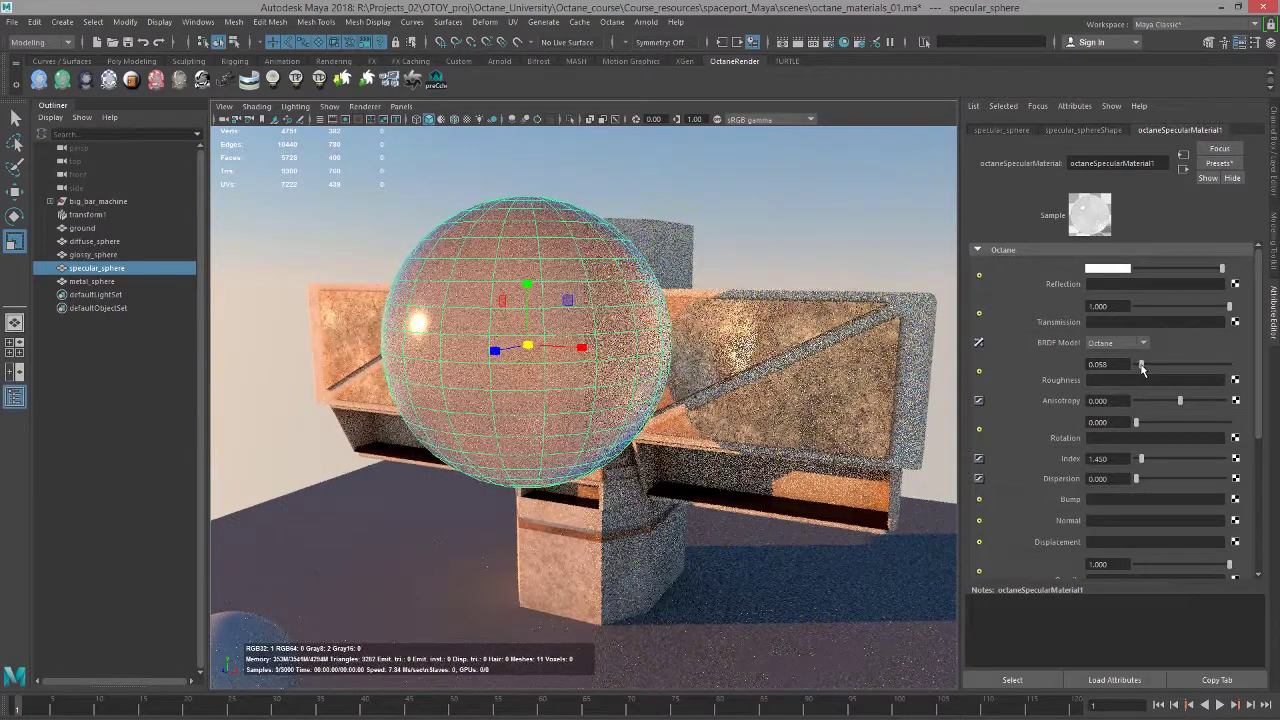
{"action": "left_click_drag", "start_coordinate": [1142, 368], "coordinate": [1144, 368]}
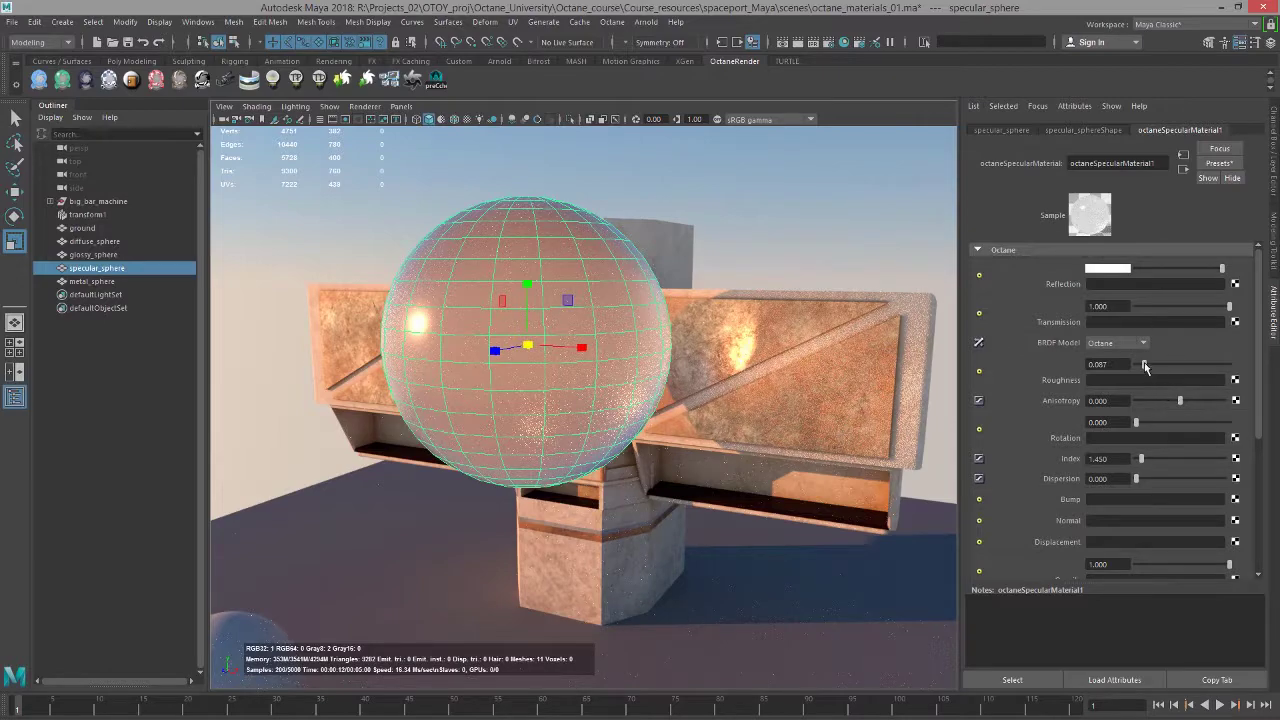
Raise the specular material's roughness to 1.000 and view the sphere without its selection wireframe.
{"action": "left_click_drag", "start_coordinate": [1144, 364], "coordinate": [1230, 366]}
{"action": "left_click_drag", "start_coordinate": [670, 336], "coordinate": [795, 311], "text": "alt"}
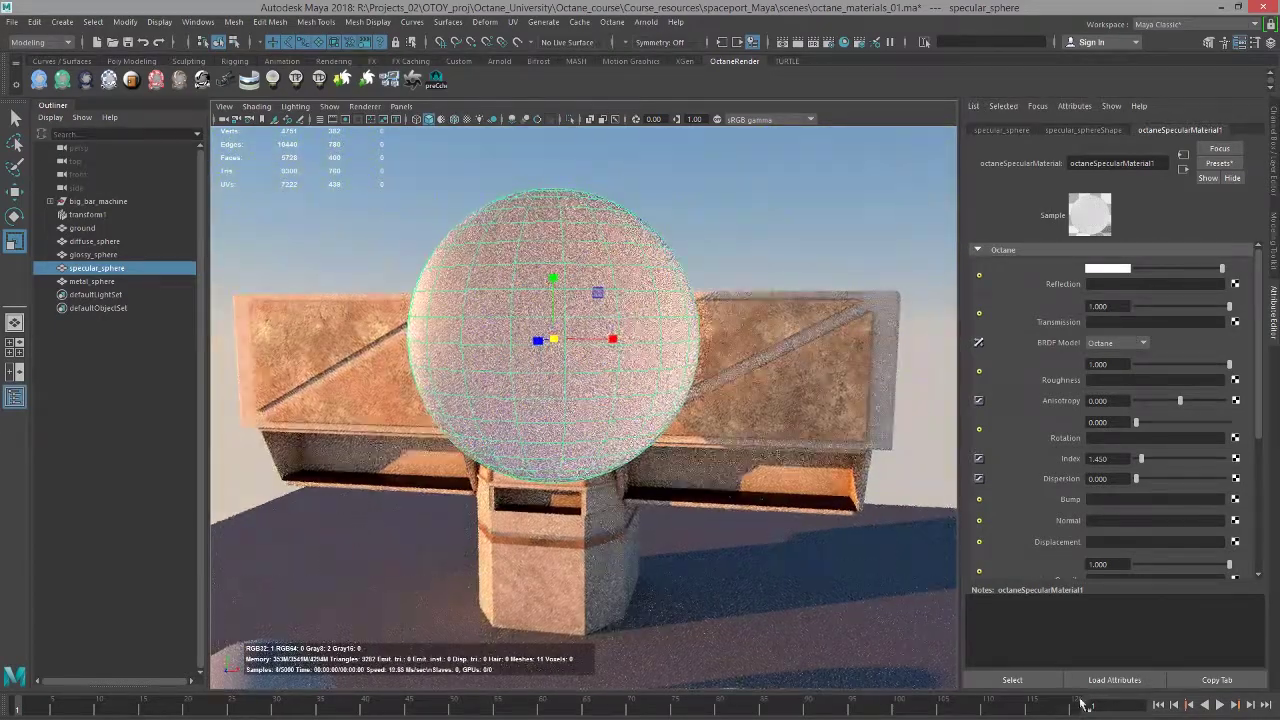
{"action": "left_click", "coordinate": [1012, 680]}
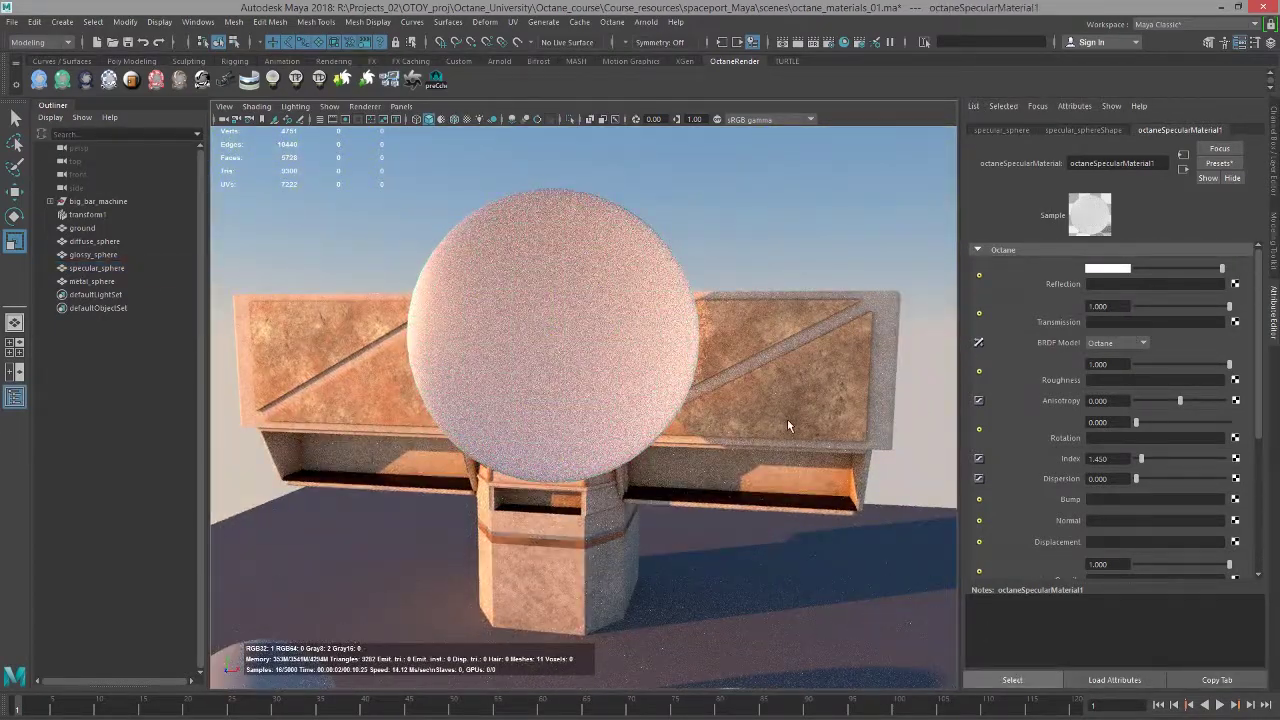
{"action": "left_click_drag", "start_coordinate": [787, 425], "coordinate": [780, 403], "text": "alt"}
Lower the specular material's roughness to 0.014 for a frosted look, and reset it to 0.
{"action": "left_click_drag", "start_coordinate": [1205, 366], "coordinate": [1137, 369]}
{"action": "left_click_drag", "start_coordinate": [880, 430], "coordinate": [800, 400], "text": "alt"}
{"action": "left_click_drag", "start_coordinate": [1137, 368], "coordinate": [1136, 368]}
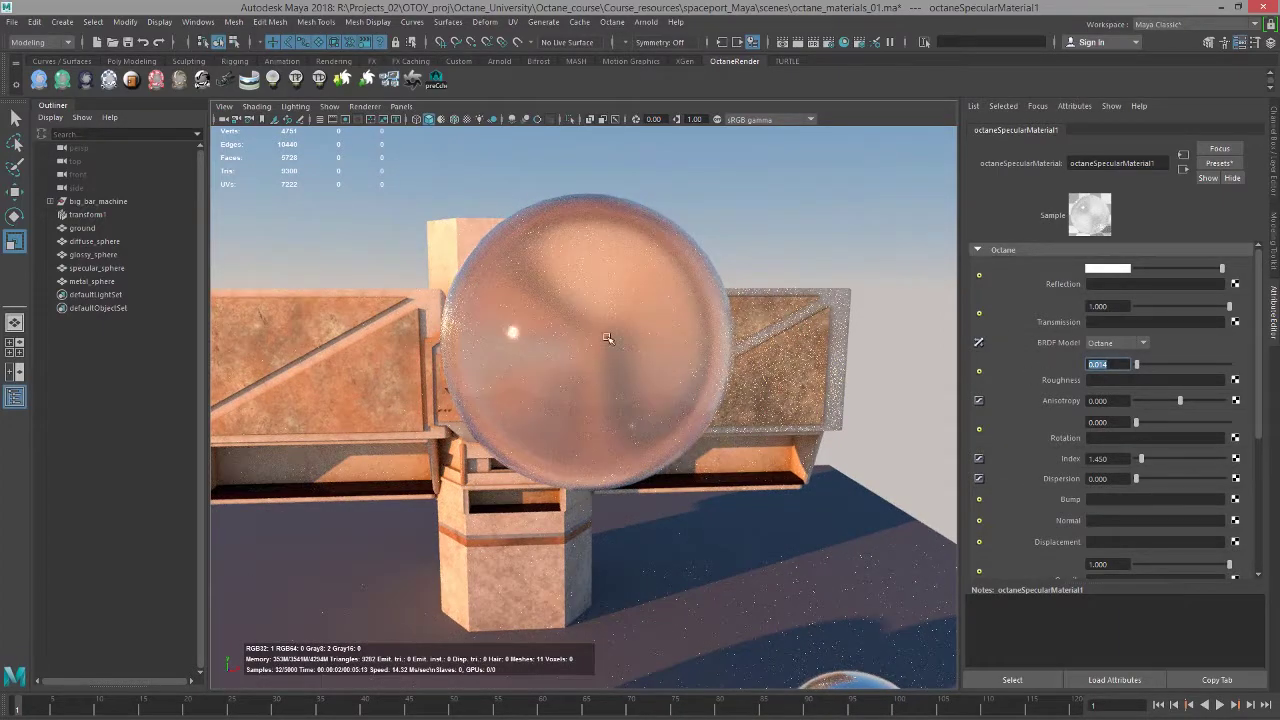
{"action": "type", "text": "0"}
{"action": "key", "text": "Return"}
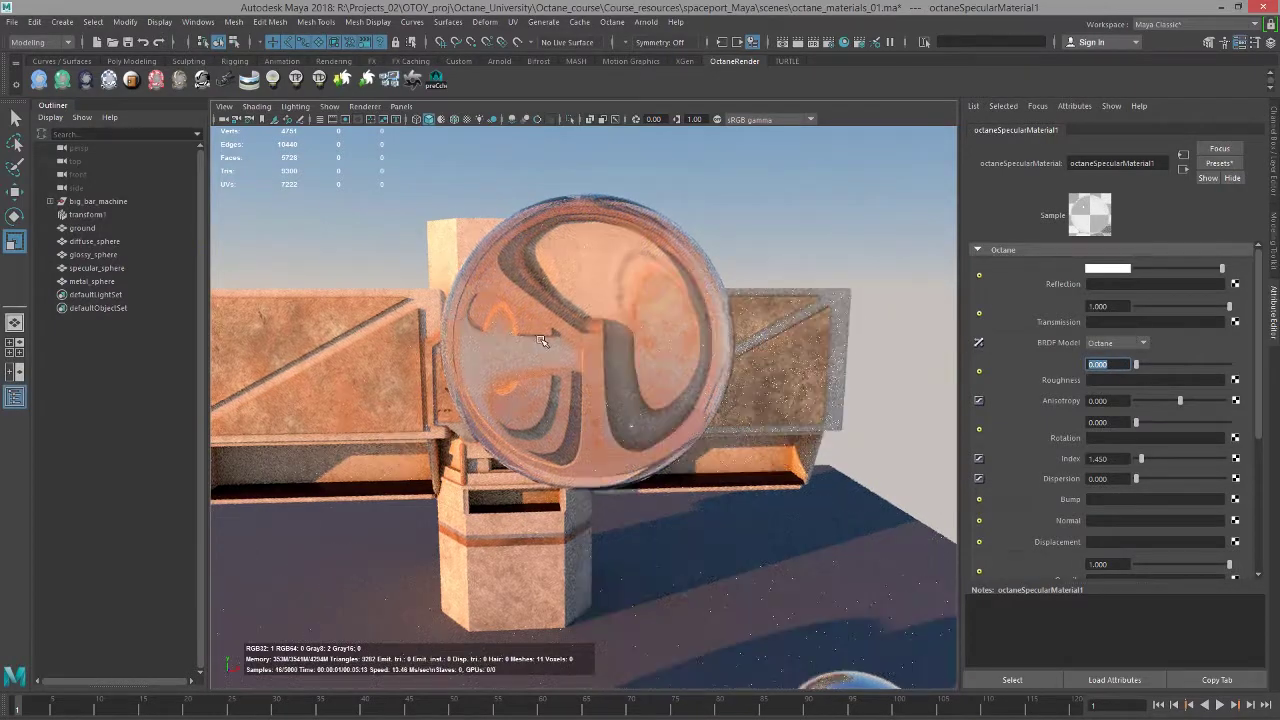
Set the specular material's roughness to 0.01, reduce it to 0.001, and inspect the sphere from other angles.
{"action": "left_click_drag", "start_coordinate": [503, 333], "coordinate": [552, 324], "text": "alt"}
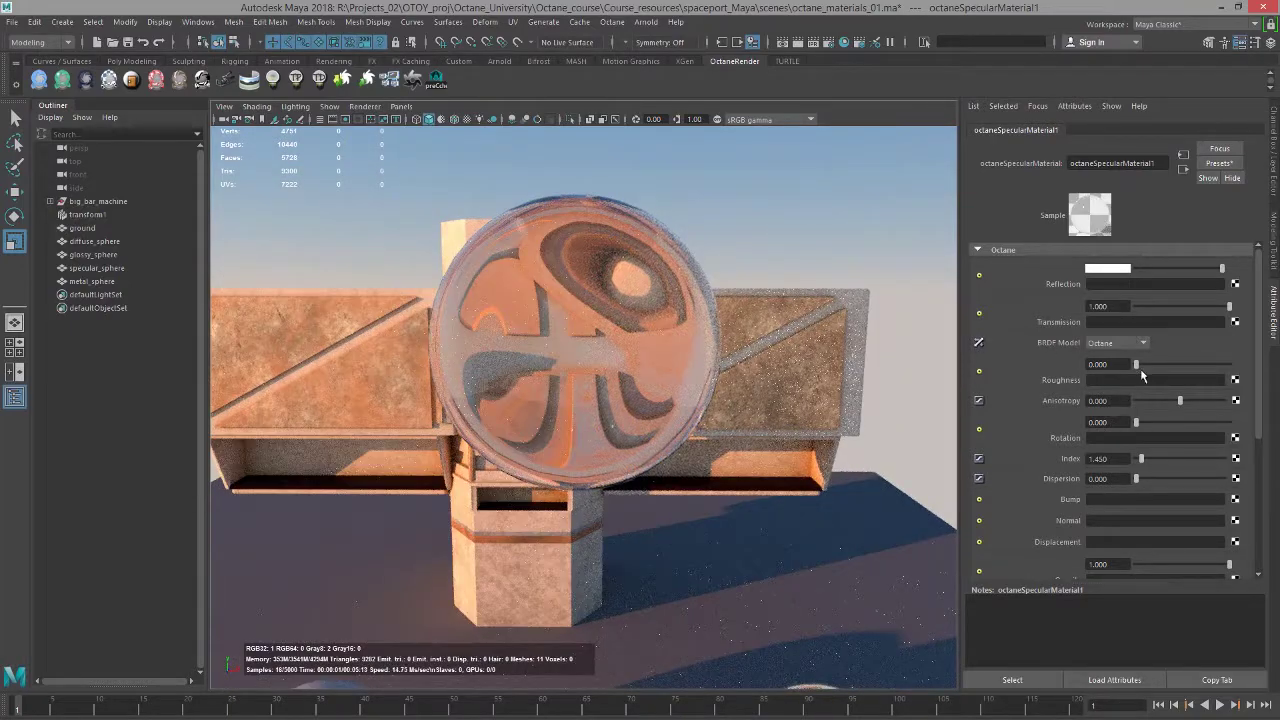
{"action": "double_click", "coordinate": [1100, 364]}
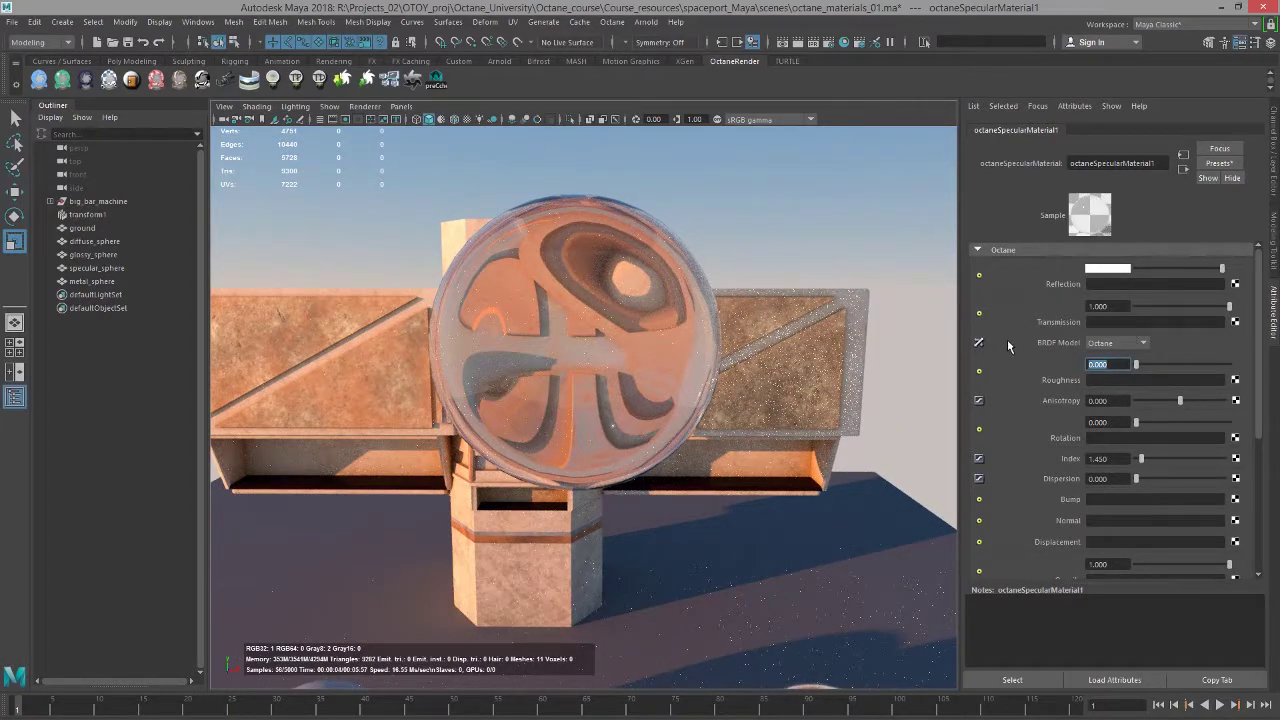
{"action": "type", "text": ".01"}
{"action": "key", "text": "Return"}
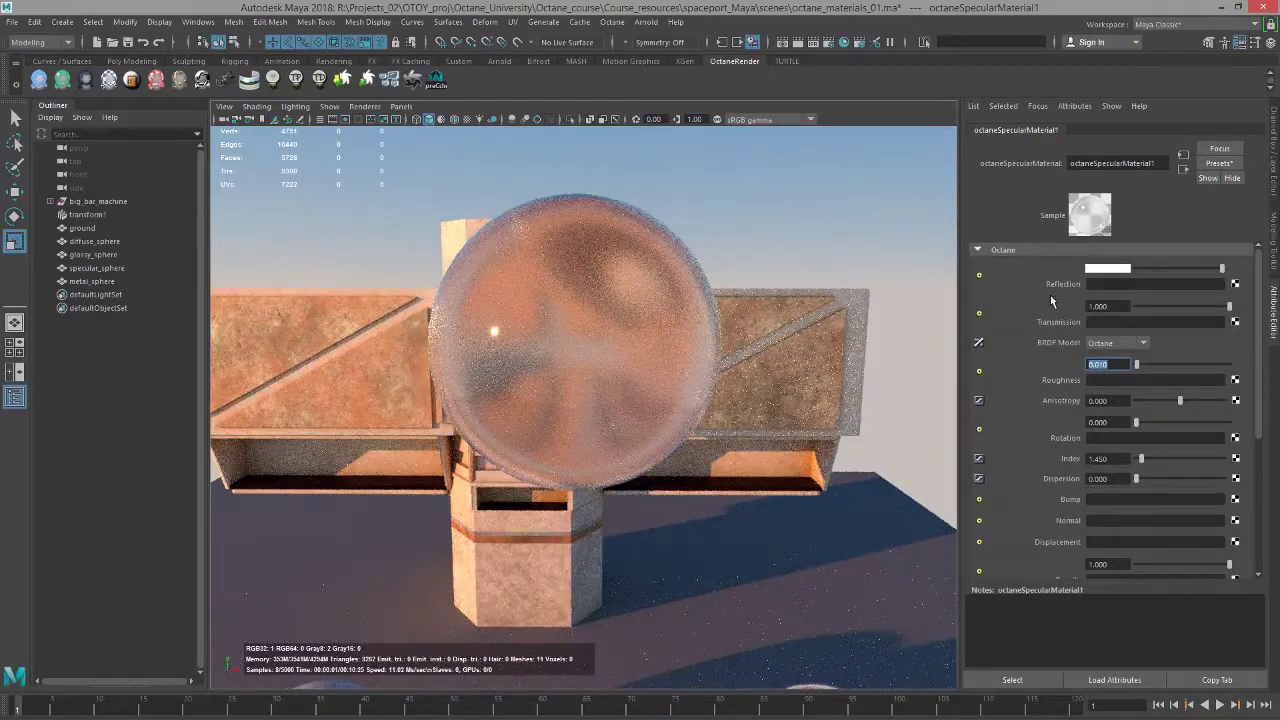
{"action": "type", "text": ".001"}
{"action": "key", "text": "Return"}
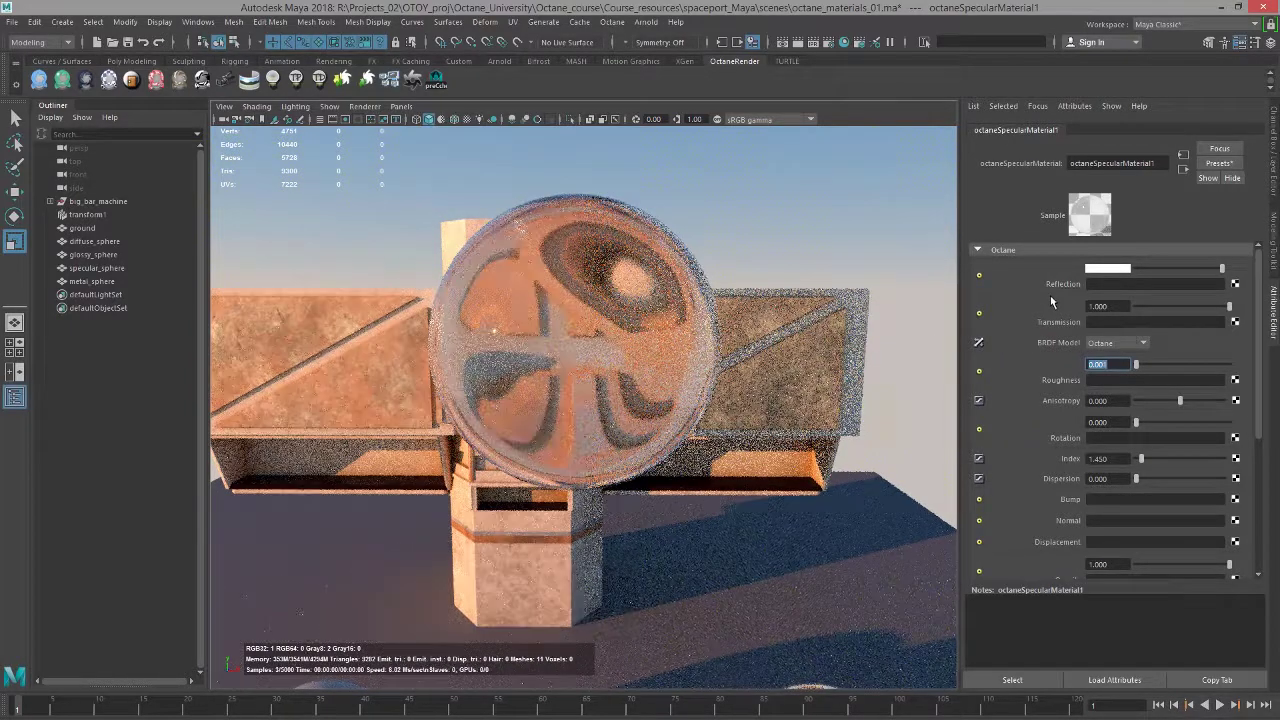
{"action": "left_click_drag", "start_coordinate": [520, 319], "coordinate": [688, 245], "text": "alt"}
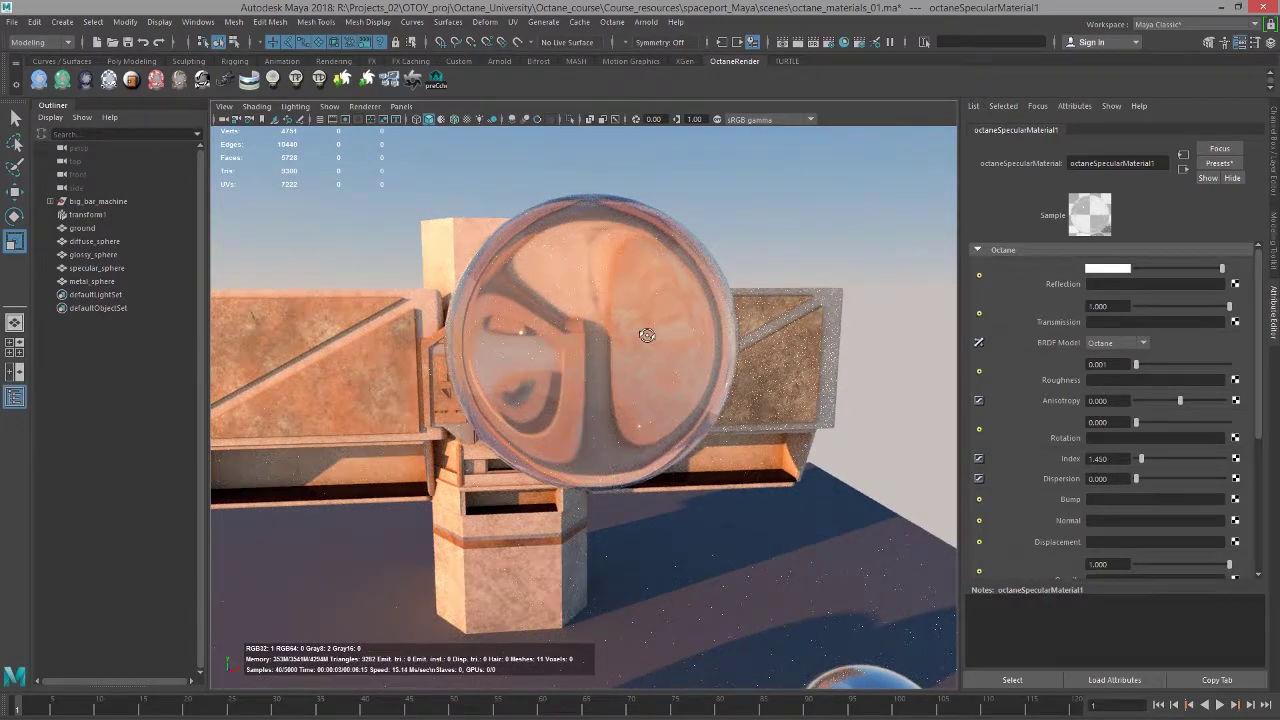
{"action": "left_click_drag", "start_coordinate": [647, 335], "coordinate": [605, 347], "text": "alt"}
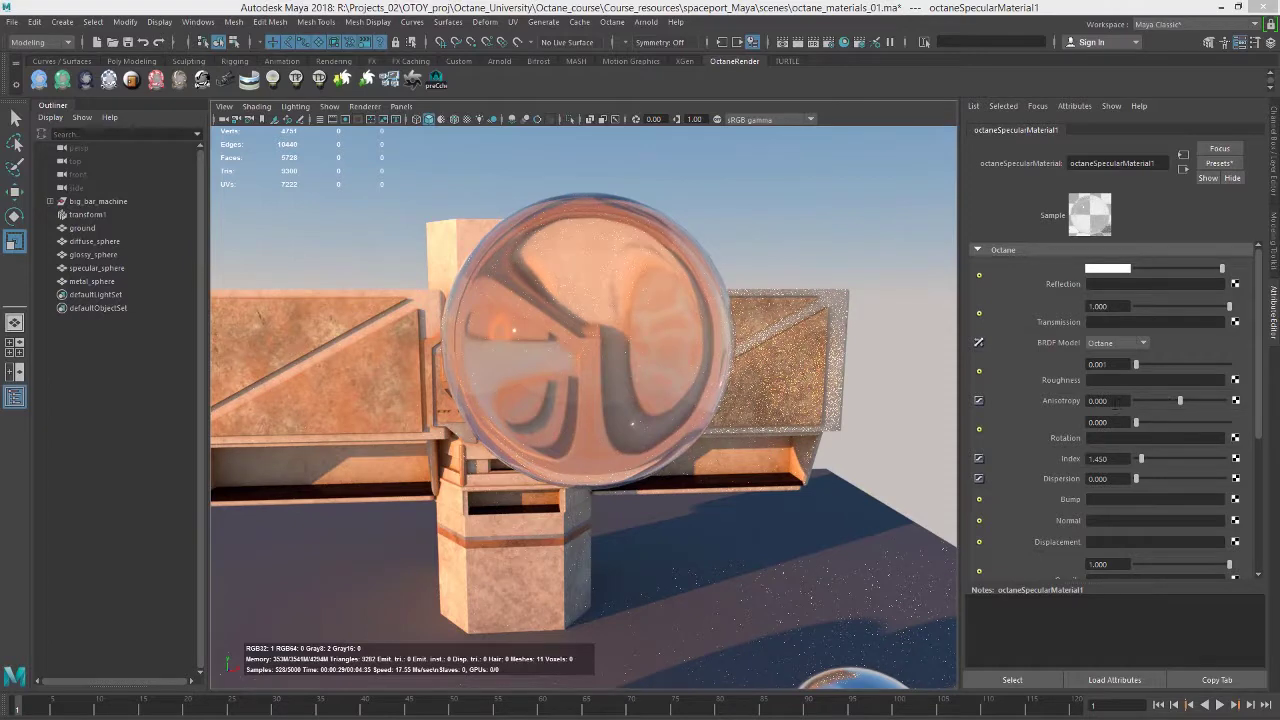
Set the specular material's roughness to 0.05 and raise its anisotropy to 0.600.
{"action": "left_click", "coordinate": [1097, 422]}
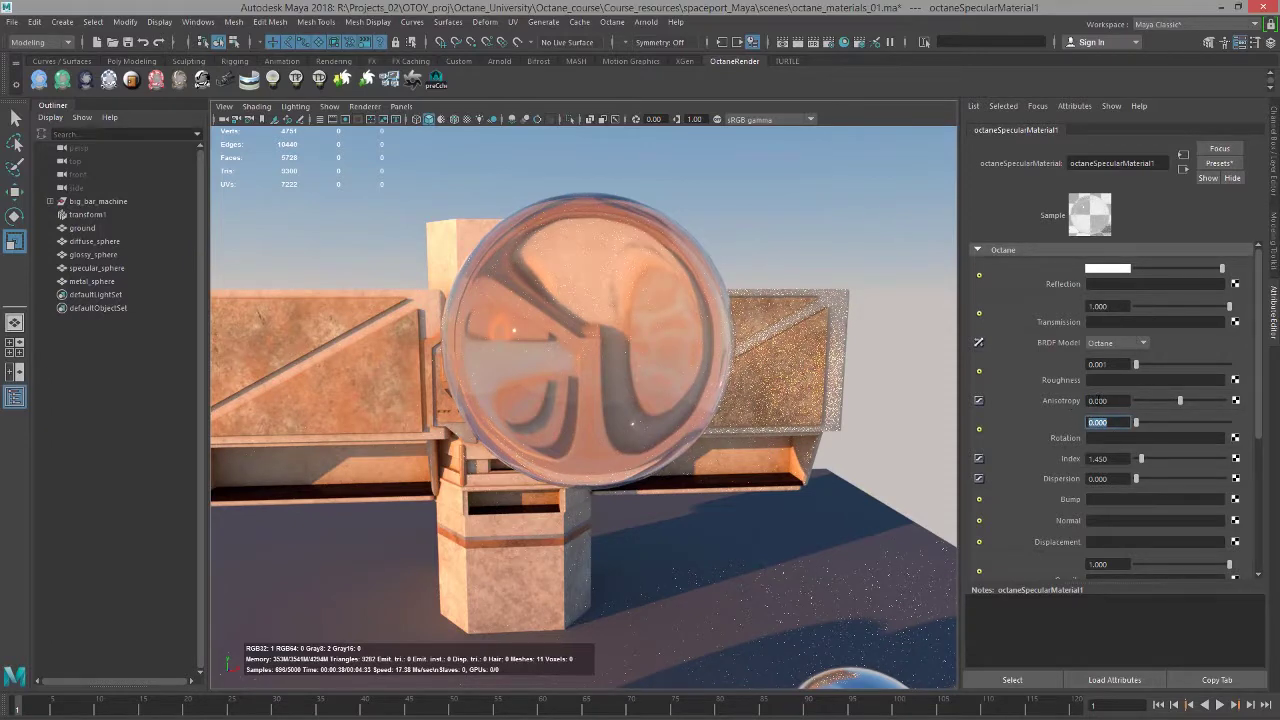
{"action": "left_click", "coordinate": [1113, 364]}
{"action": "type", "text": ".05"}
{"action": "key", "text": "Return"}
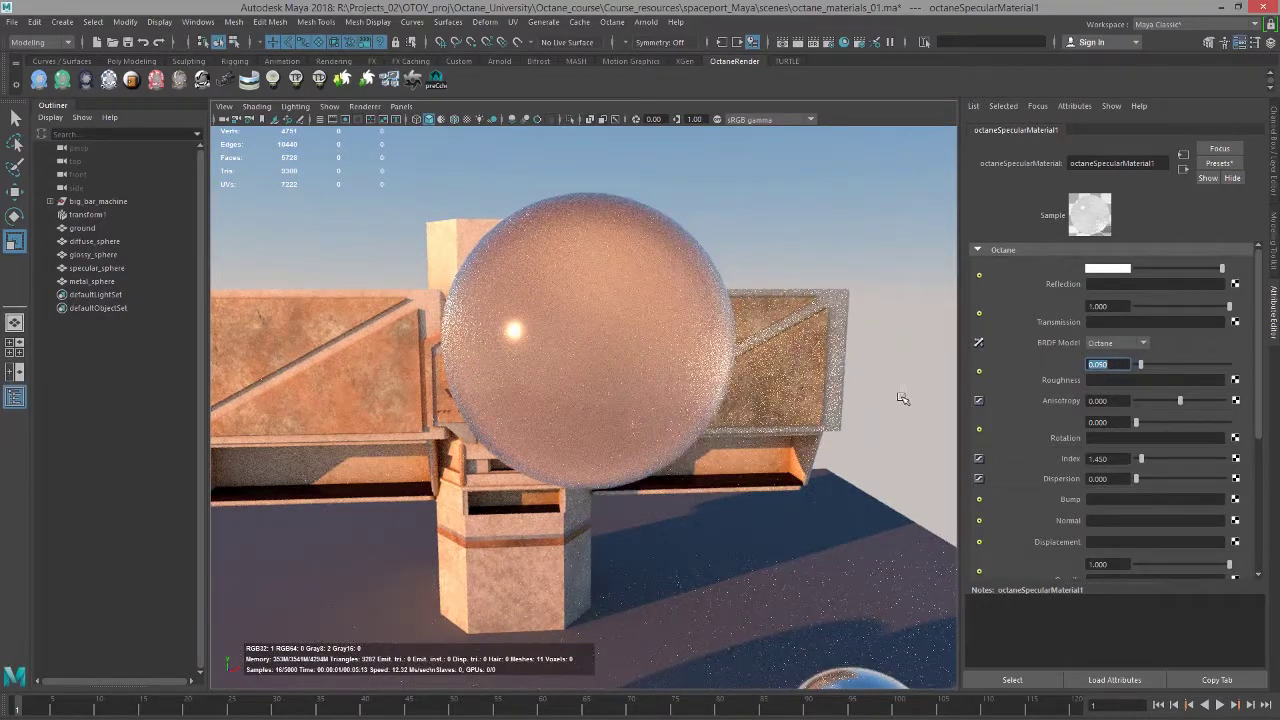
{"action": "left_click_drag", "start_coordinate": [1184, 403], "coordinate": [1206, 400]}
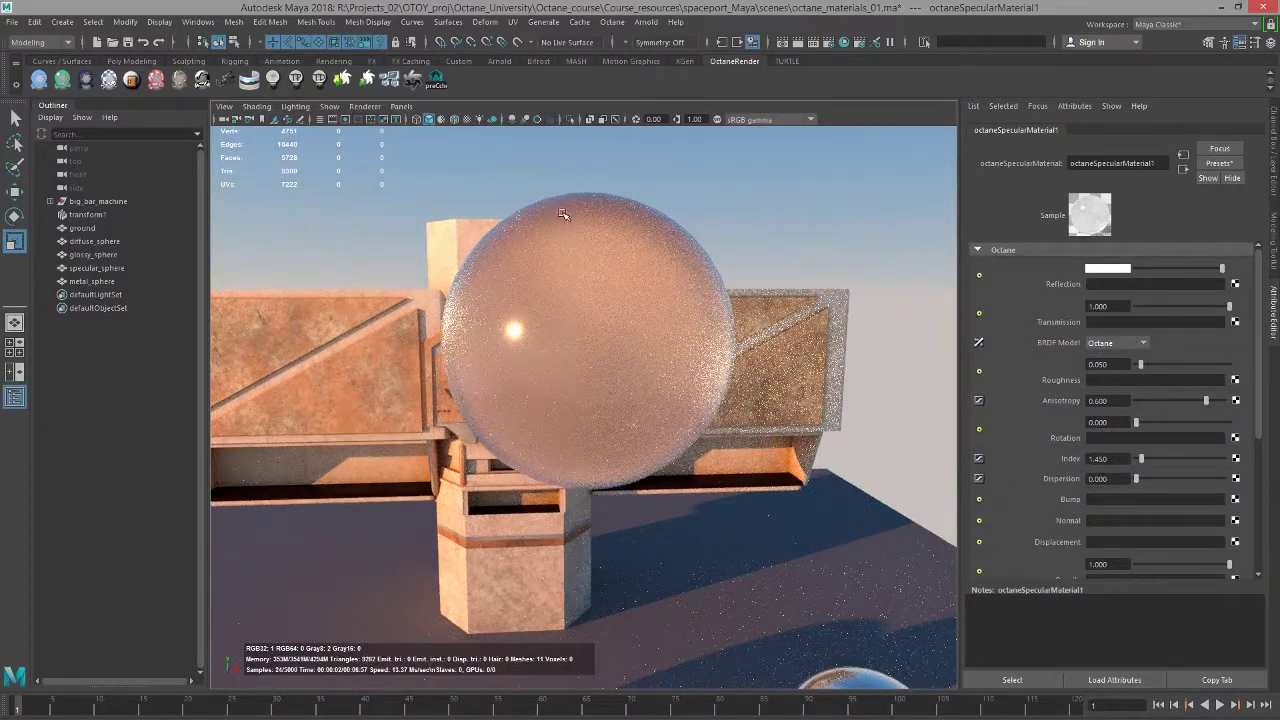
{"action": "left_click", "coordinate": [440, 86]}
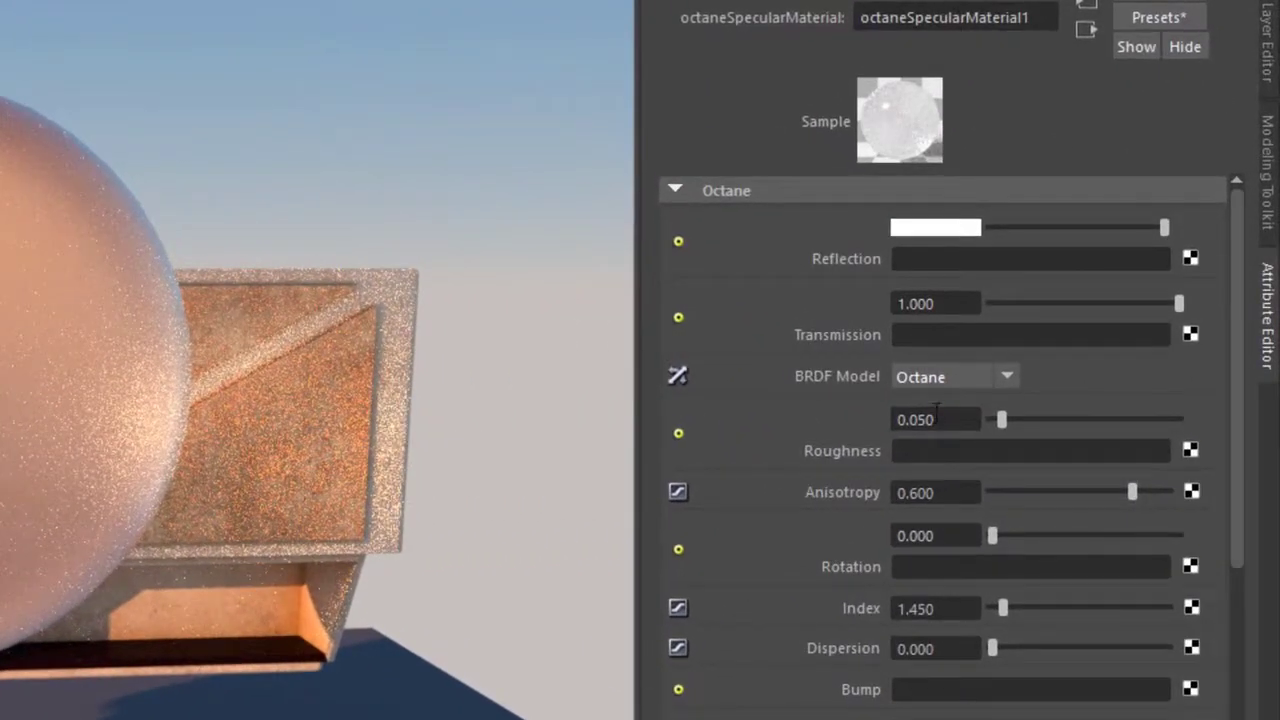
Switch the specular material's BRDF model to Beckmann and refresh the viewport render.
{"action": "left_click", "coordinate": [936, 375]}
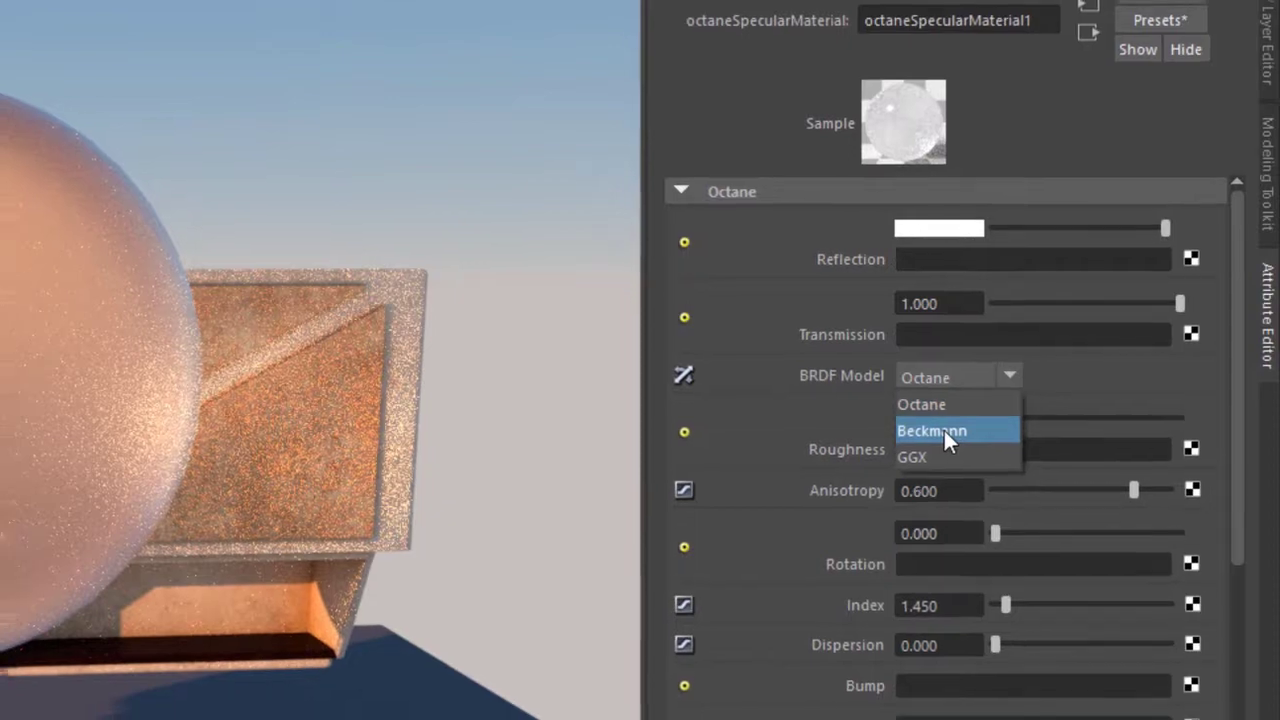
{"action": "left_click", "coordinate": [944, 430]}
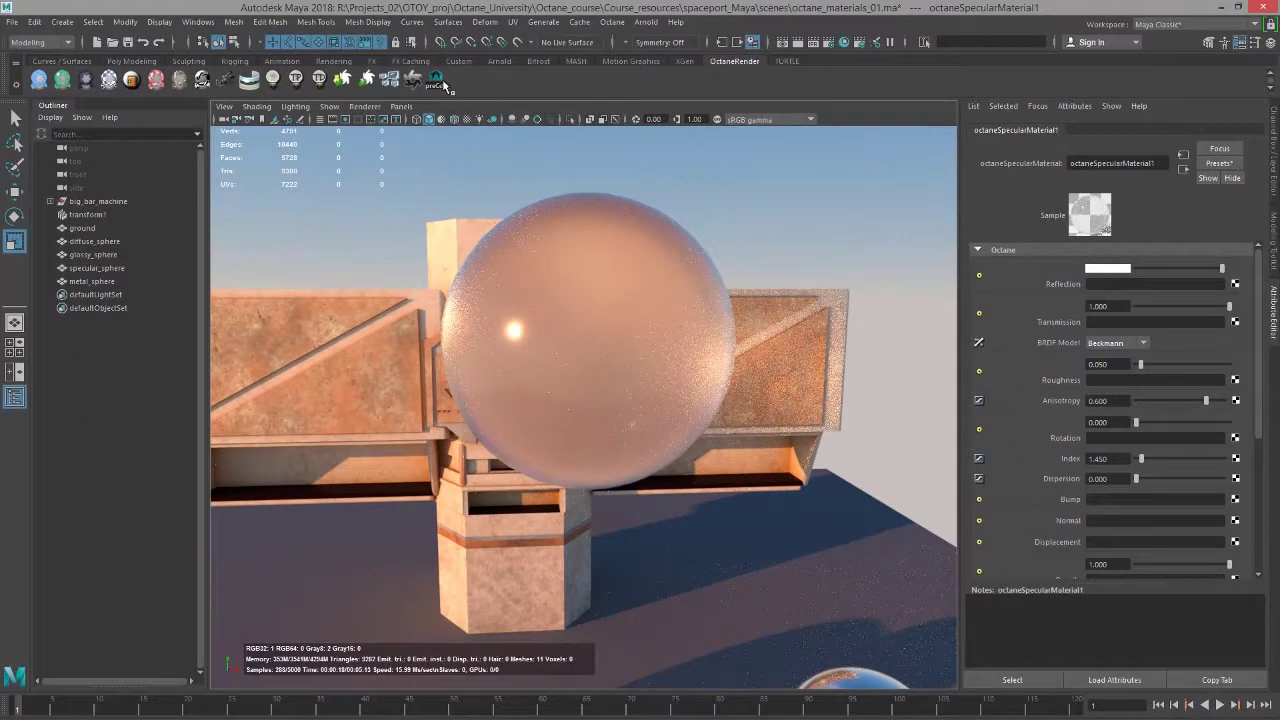
{"action": "left_click", "coordinate": [440, 82]}
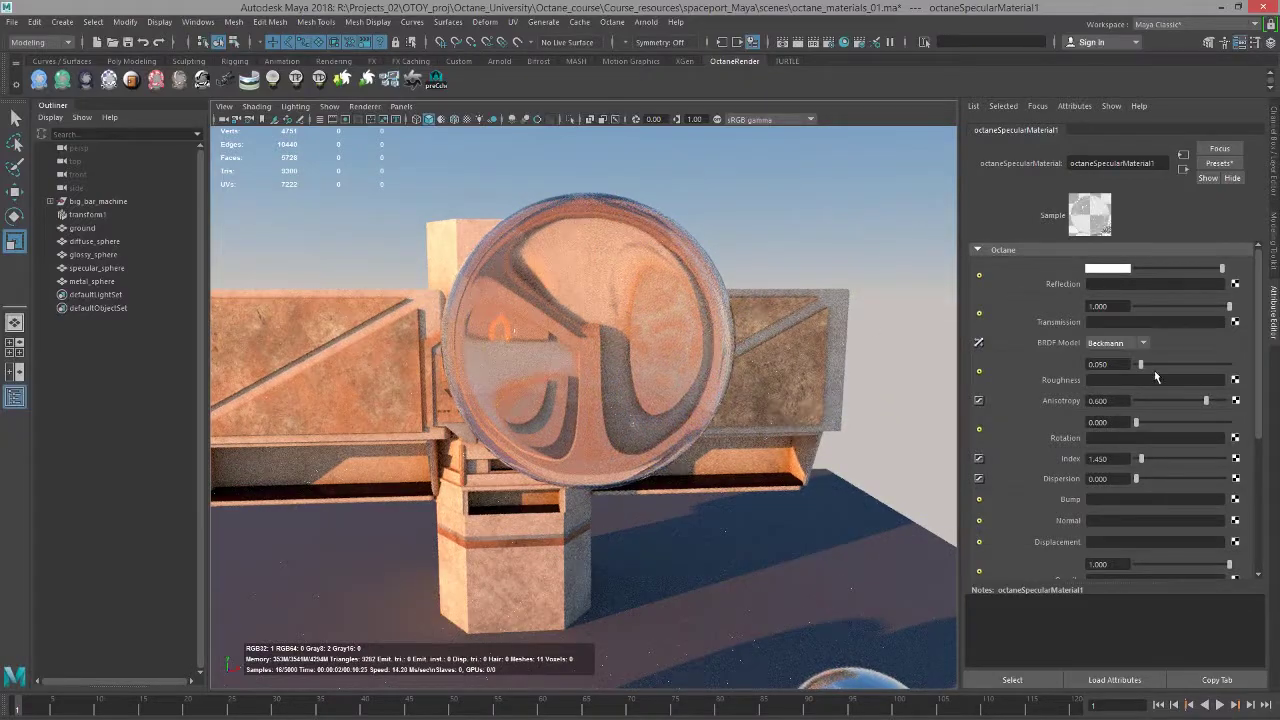
Try stronger roughness and anisotropy with some rotation, settling on roughness 0.152, anisotropy 0.523 and rotation 0.123.
{"action": "left_click_drag", "start_coordinate": [1203, 404], "coordinate": [1216, 401]}
{"action": "left_click_drag", "start_coordinate": [1140, 365], "coordinate": [1161, 365]}
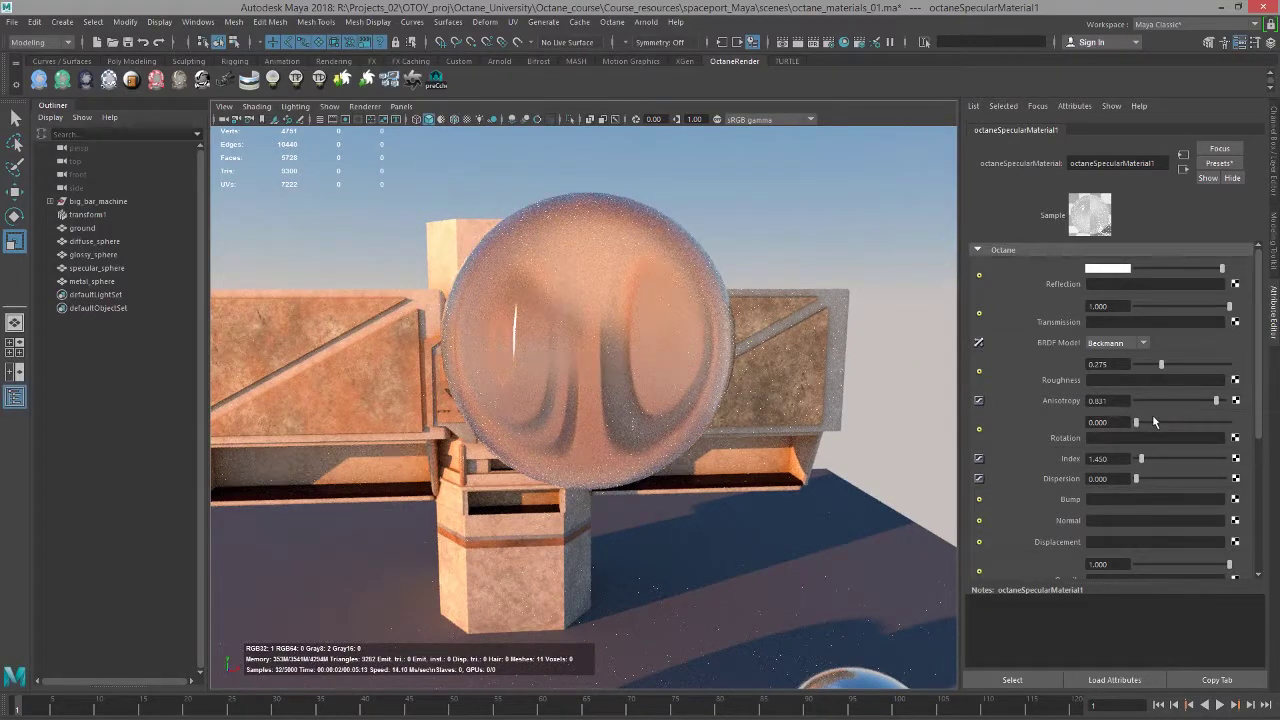
{"action": "left_click_drag", "start_coordinate": [1140, 421], "coordinate": [1151, 422]}
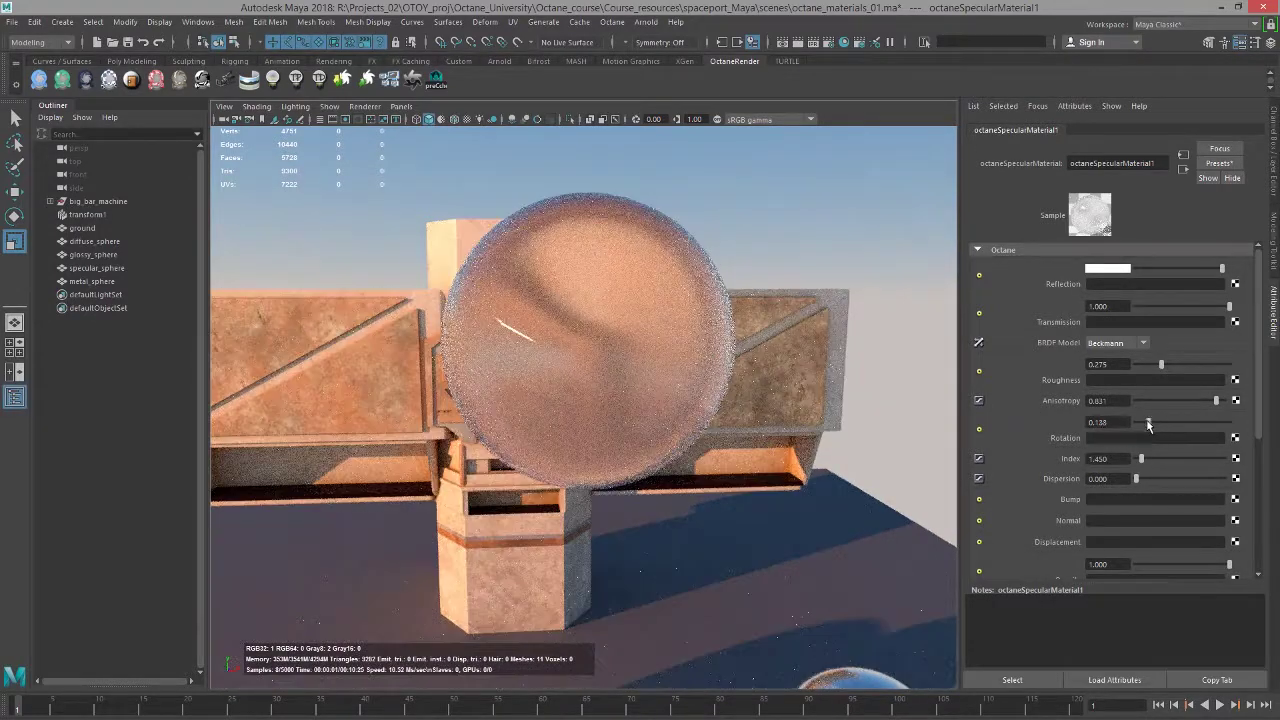
{"action": "mouse_move", "coordinate": [1161, 364]}
{"action": "left_mouse_down"}
{"action": "mouse_move", "coordinate": [1193, 363]}
{"action": "mouse_move", "coordinate": [1179, 365]}
{"action": "mouse_move", "coordinate": [1198, 403]}
{"action": "mouse_move", "coordinate": [1164, 366]}
{"action": "mouse_move", "coordinate": [1153, 368]}
{"action": "mouse_move", "coordinate": [1198, 401]}
{"action": "mouse_move", "coordinate": [1153, 401]}
{"action": "mouse_move", "coordinate": [1214, 403]}
{"action": "mouse_move", "coordinate": [1202, 401]}
{"action": "left_mouse_up"}
{"action": "left_click_drag", "start_coordinate": [1160, 364], "coordinate": [1150, 364]}
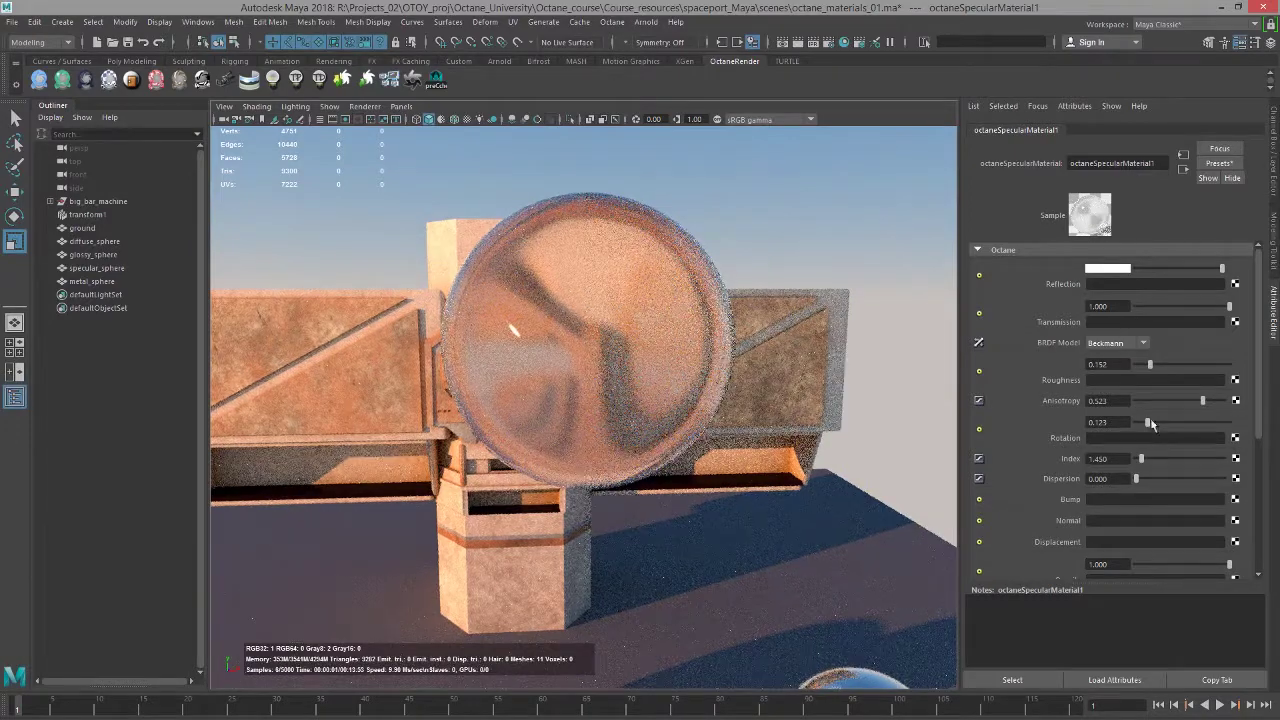
Switch the specular material's BRDF model to GGX and reset its anisotropy to 0.
{"action": "left_click", "coordinate": [1112, 343]}
{"action": "left_click", "coordinate": [1108, 357]}
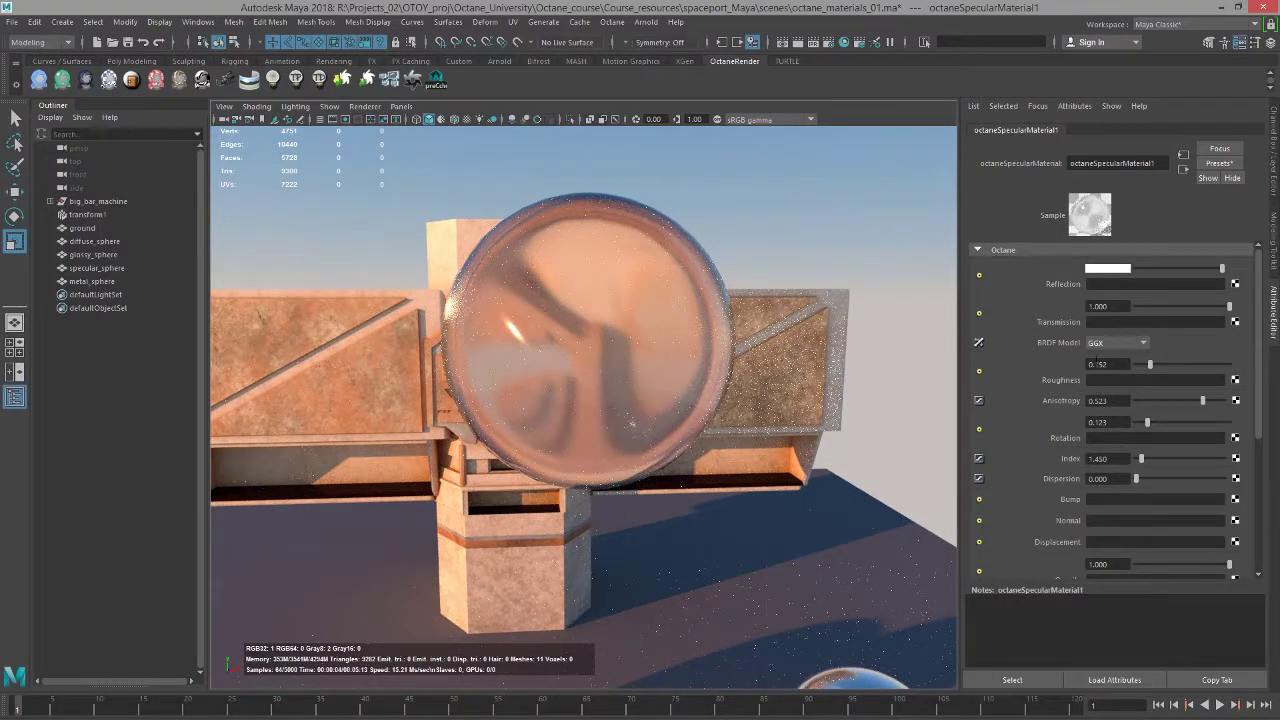
{"action": "double_click", "coordinate": [1098, 400]}
{"action": "type", "text": "0"}
{"action": "key", "text": "Return"}
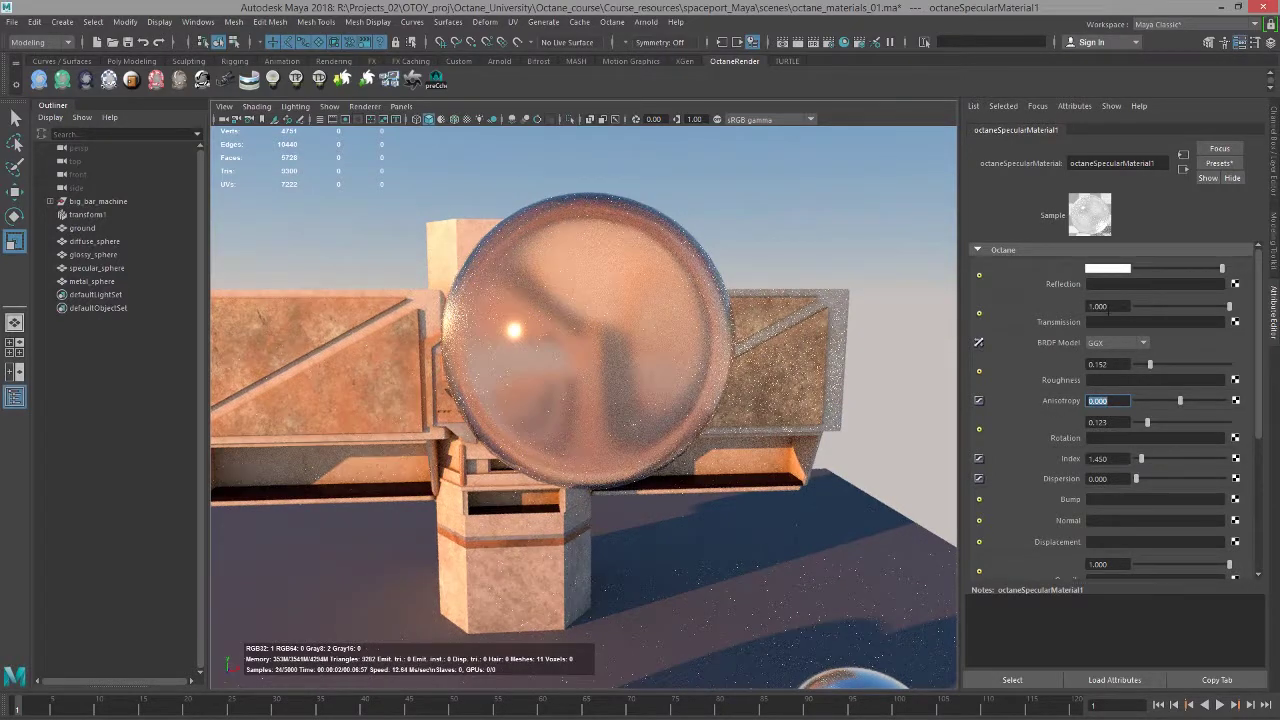
Lower the GGX specular material's roughness to 0.01.
{"action": "left_click", "coordinate": [1098, 364]}
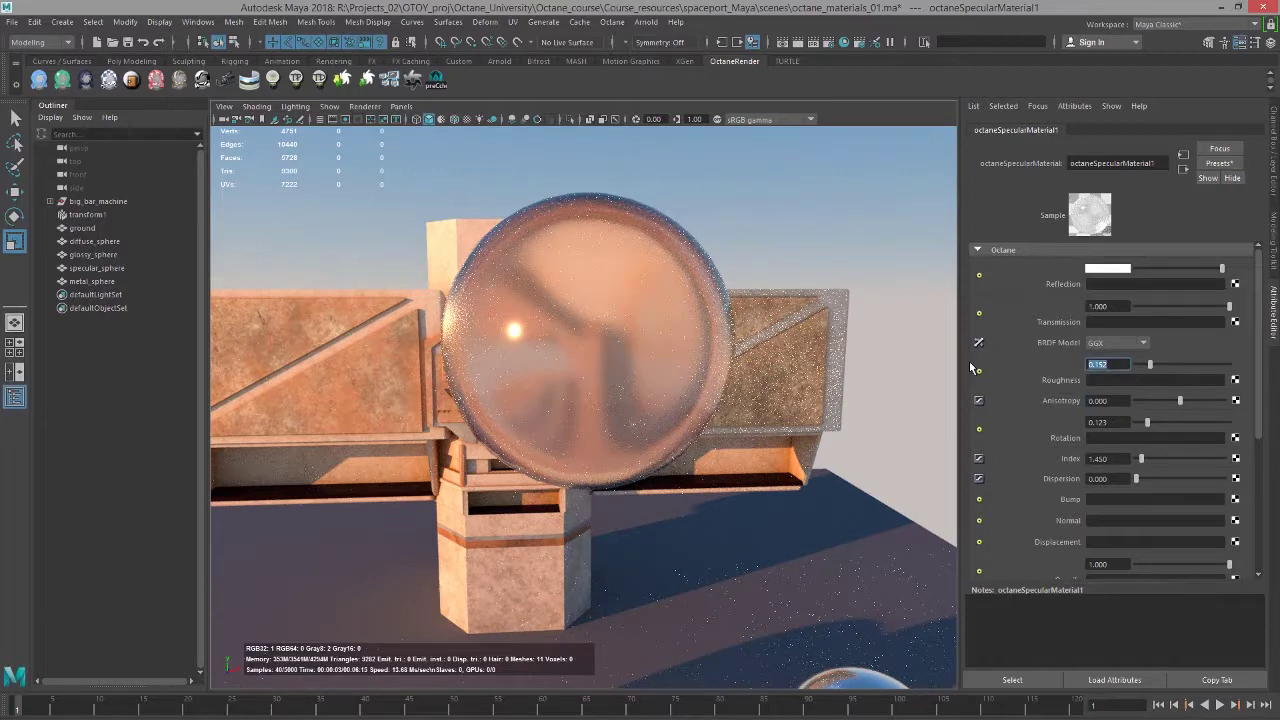
{"action": "type", "text": "0.01"}
{"action": "key", "text": "Return"}
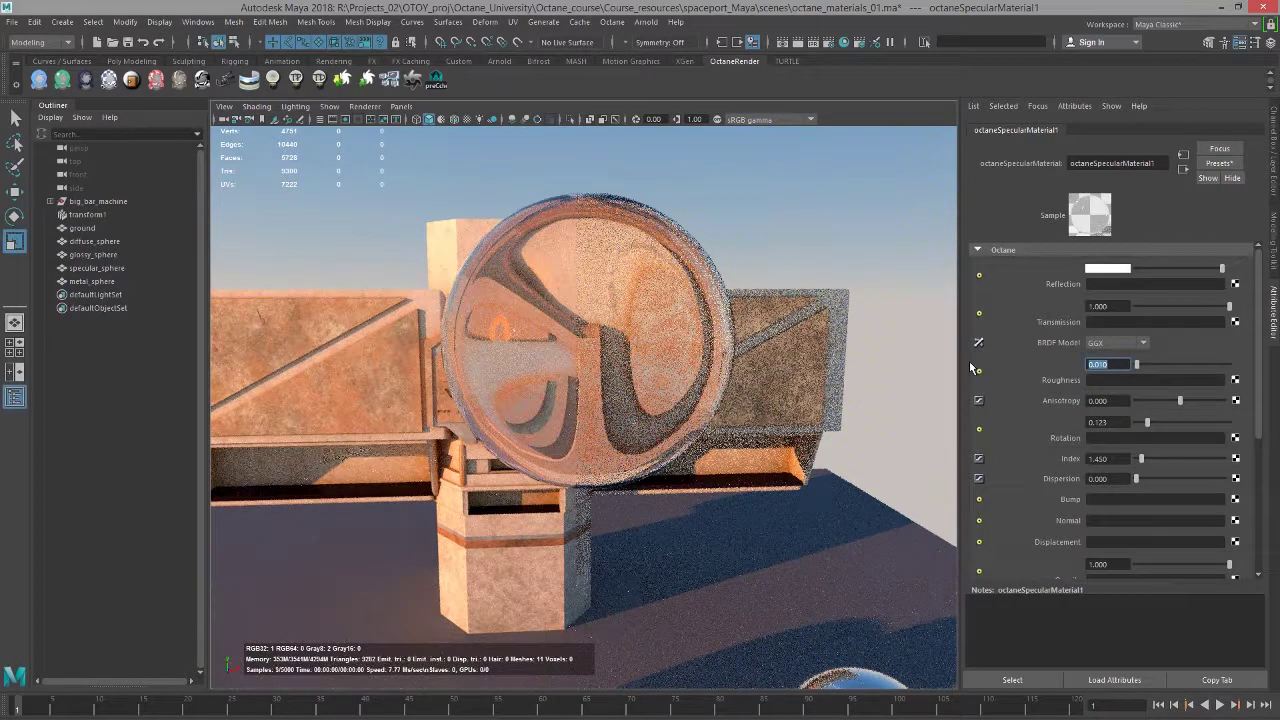
Switch to the browser's pixelandpoly.com IOR page and examine the refraction indices listed for common materials.
{"action": "left_click", "coordinate": [1100, 458]}
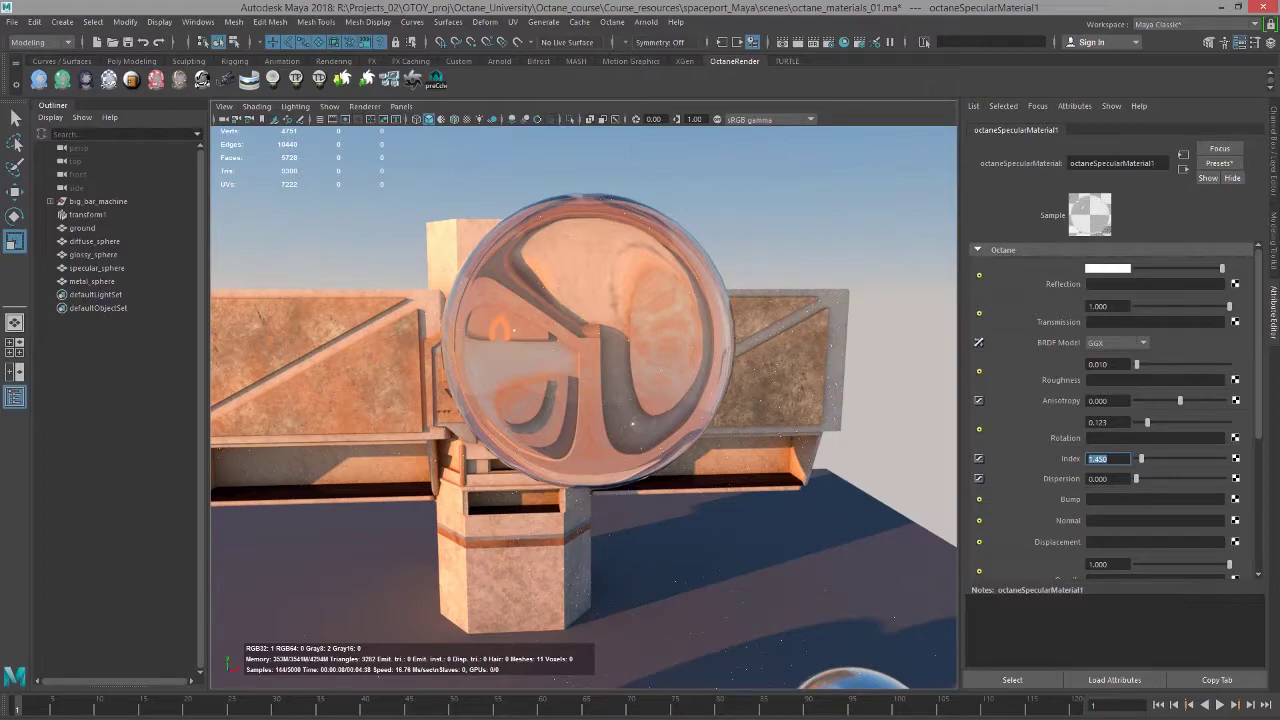
{"action": "key", "text": "alt+Tab"}
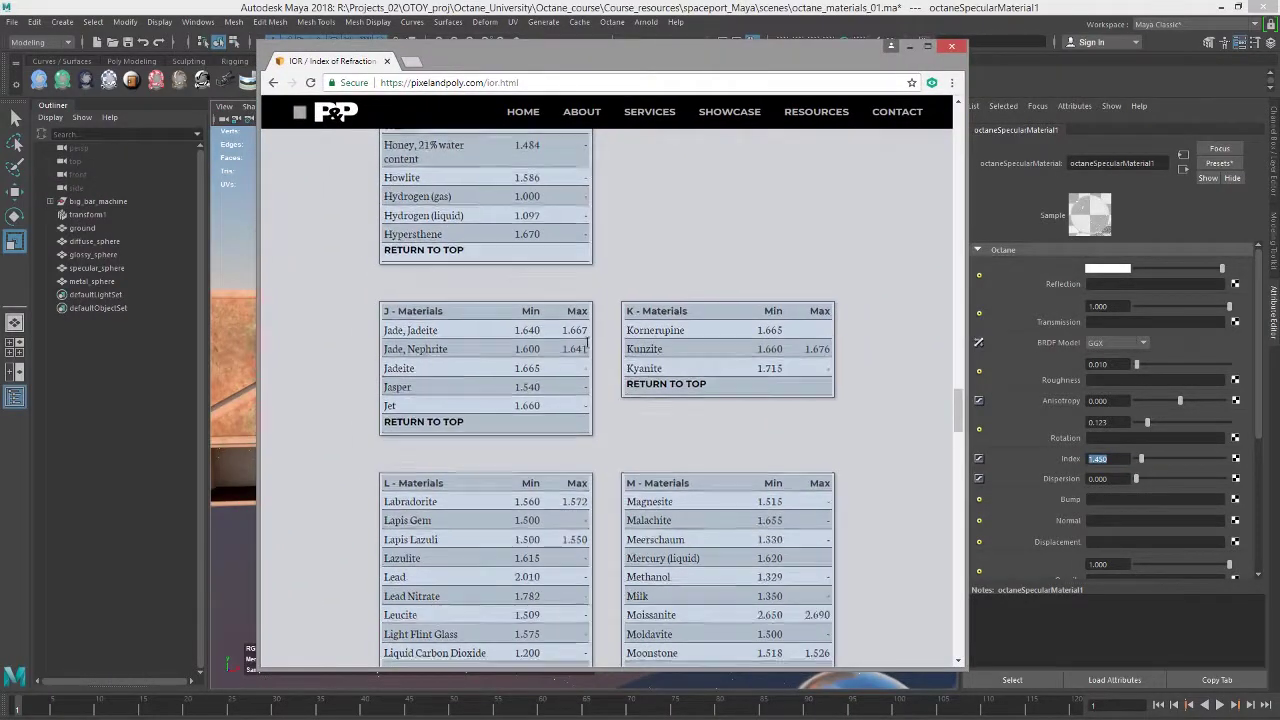
{"action": "scroll", "coordinate": [588, 341], "scroll_direction": "up", "scroll_amount": 20}
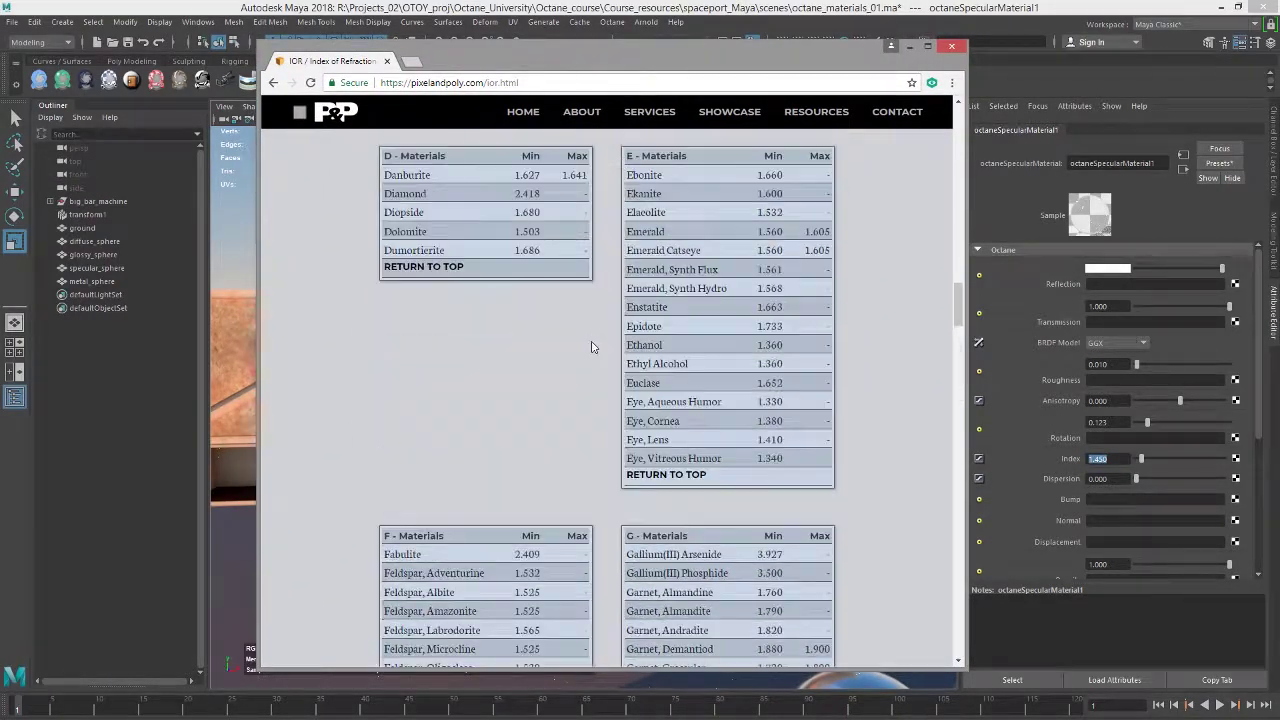
{"action": "scroll", "coordinate": [591, 347], "scroll_direction": "up", "scroll_amount": 3}
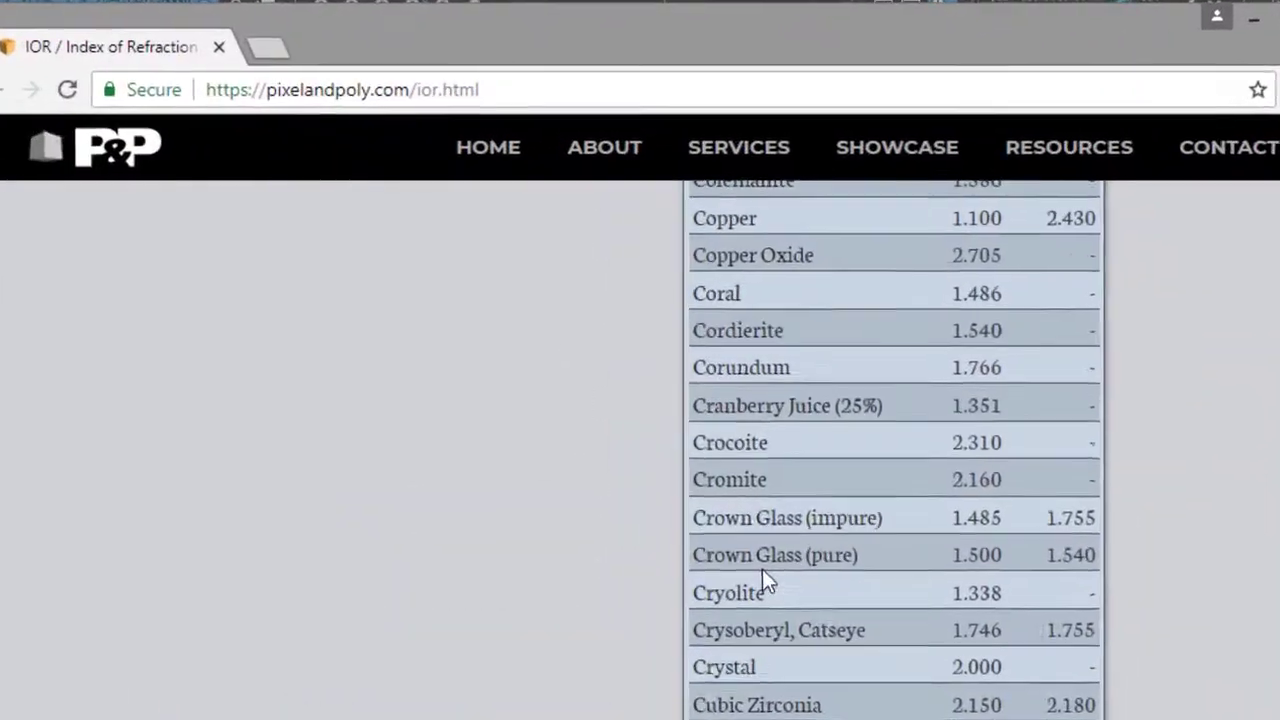
{"action": "scroll", "coordinate": [655, 326], "scroll_direction": "up", "scroll_amount": 15}
{"action": "scroll", "coordinate": [743, 572], "scroll_direction": "up", "scroll_amount": 5}
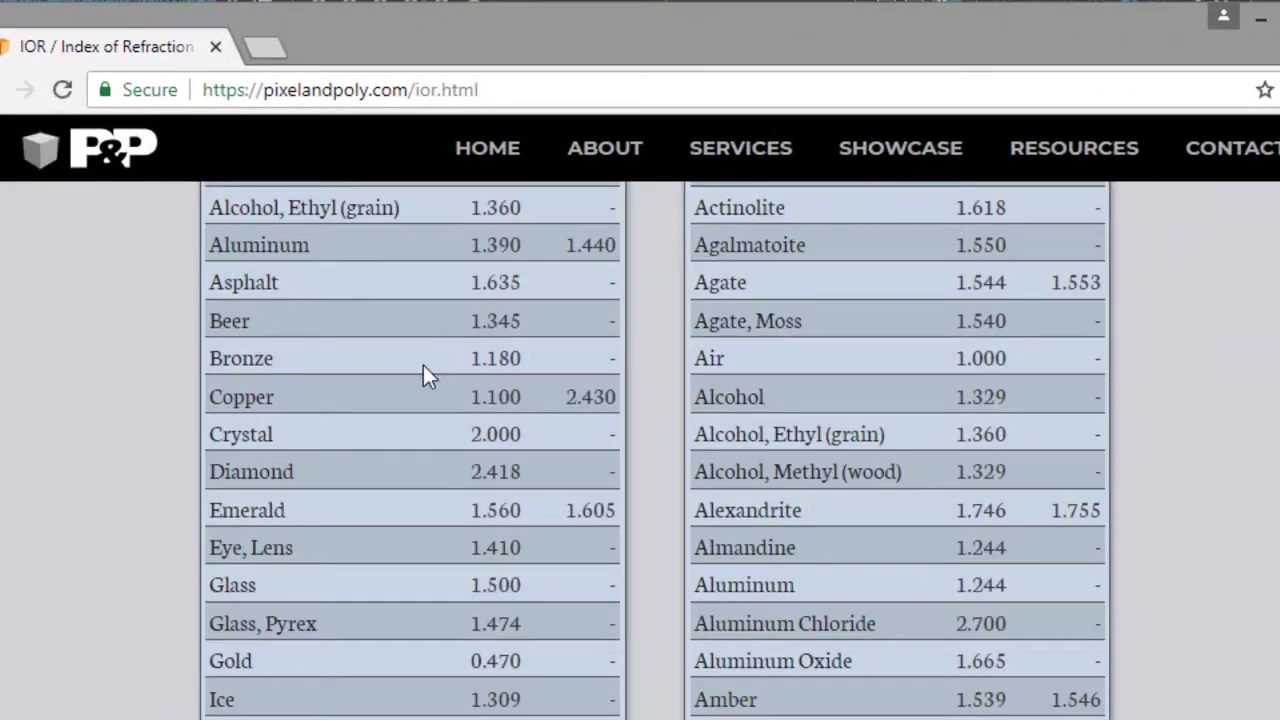
{"action": "scroll", "coordinate": [429, 371], "scroll_direction": "up", "scroll_amount": 6}
{"action": "scroll", "coordinate": [567, 557], "scroll_direction": "down", "scroll_amount": 10}
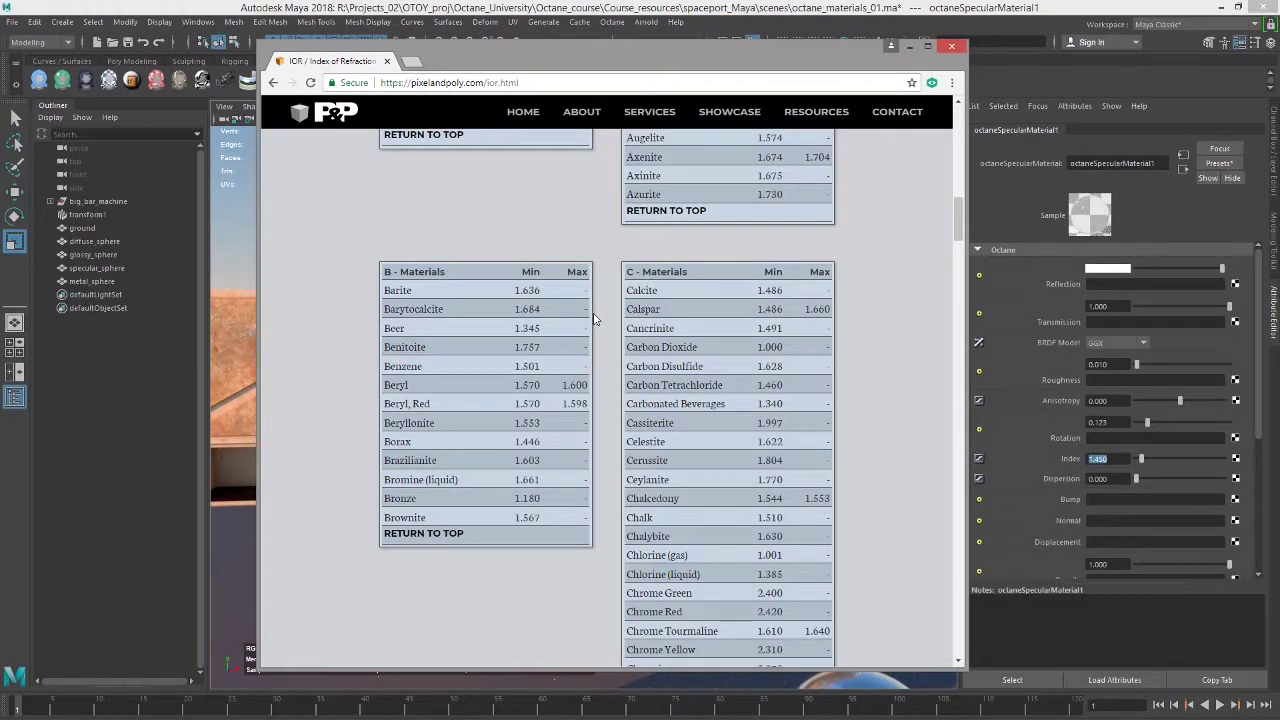
{"action": "scroll", "coordinate": [657, 310], "scroll_direction": "down", "scroll_amount": 6}
{"action": "left_click_drag", "start_coordinate": [591, 72], "coordinate": [0, 72]}
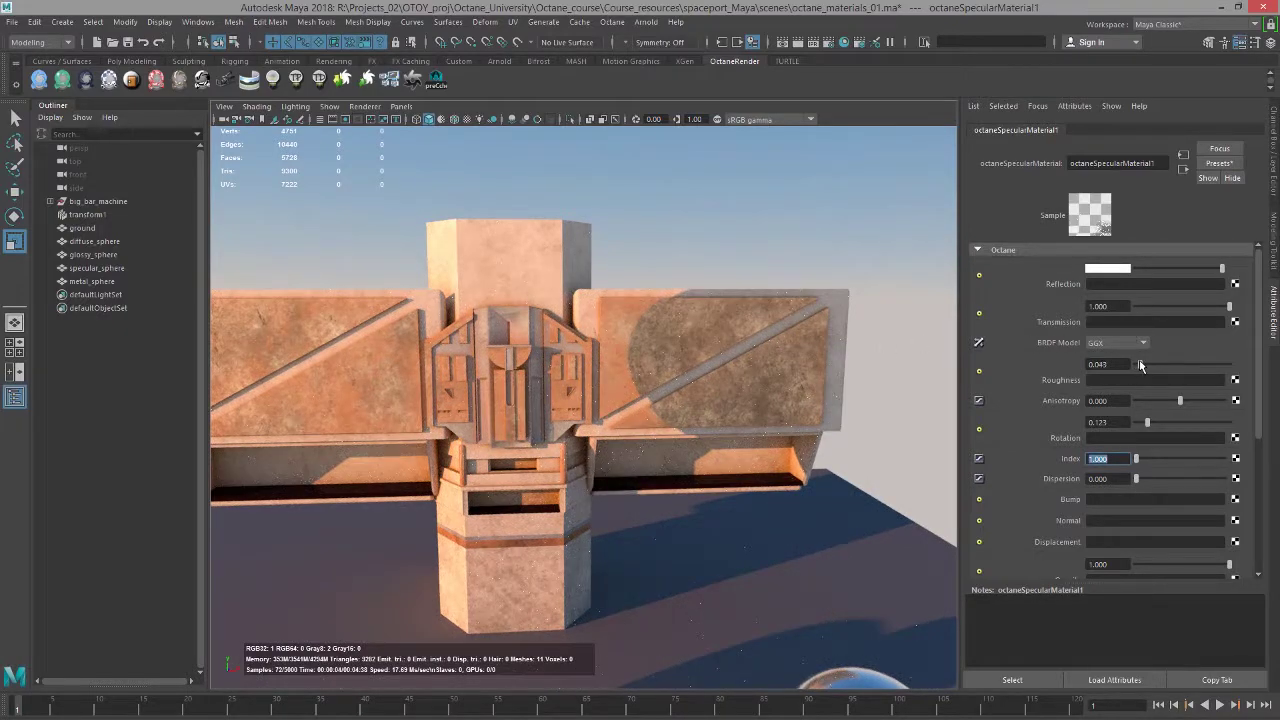
Return to Maya, set the specular material's index to 1.000 and raise its roughness to 0.877.
{"action": "left_click_drag", "start_coordinate": [1147, 365], "coordinate": [1155, 364]}
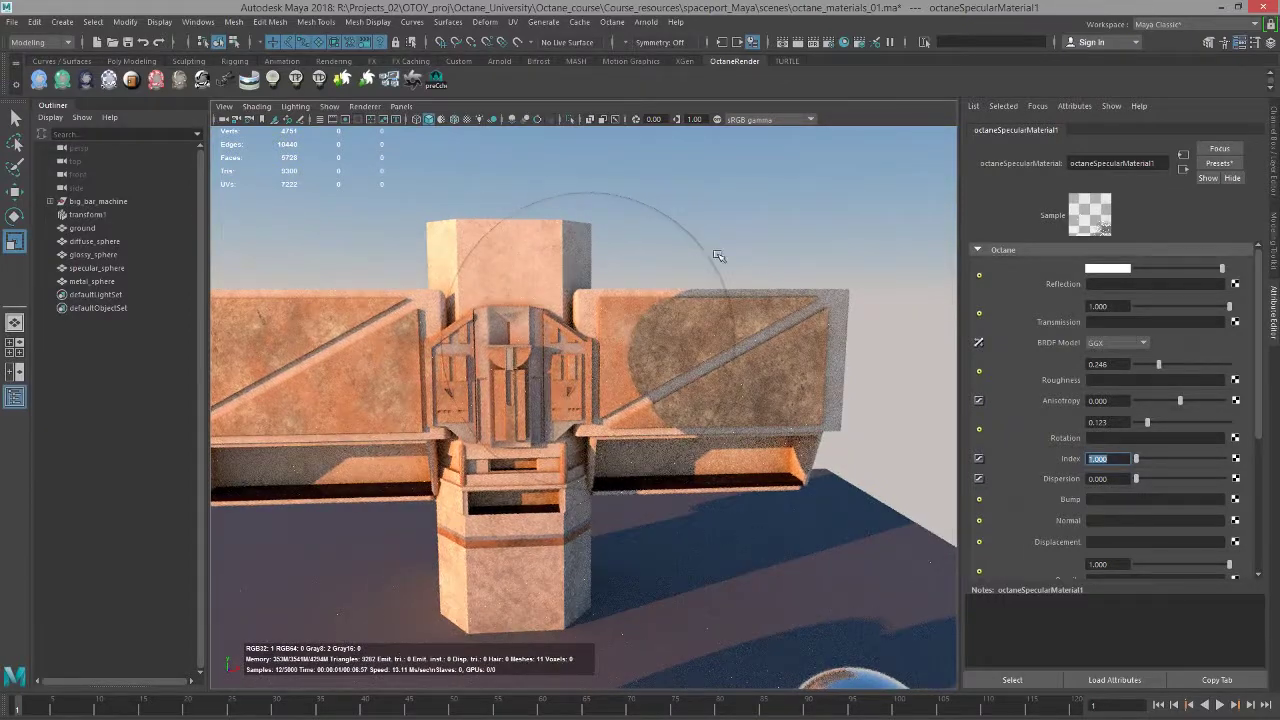
{"action": "left_click_drag", "start_coordinate": [1157, 365], "coordinate": [1219, 366]}
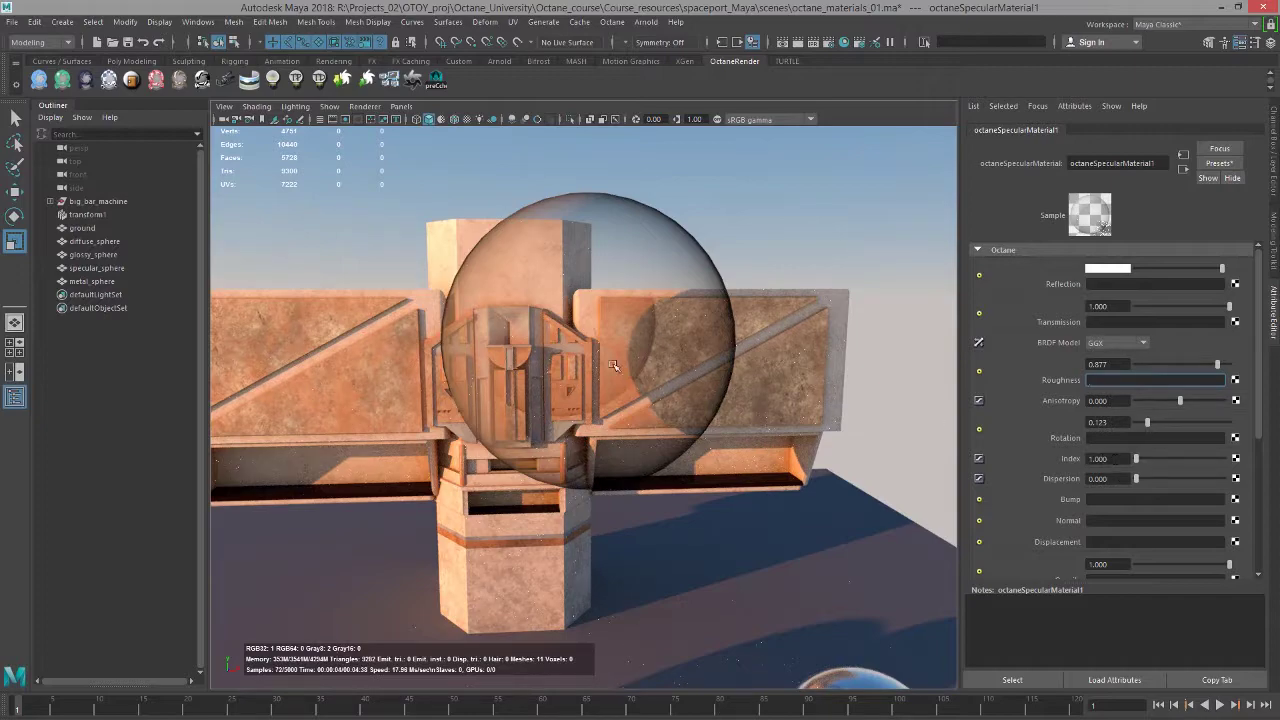
{"action": "left_click_drag", "start_coordinate": [632, 350], "coordinate": [590, 369], "text": "alt"}
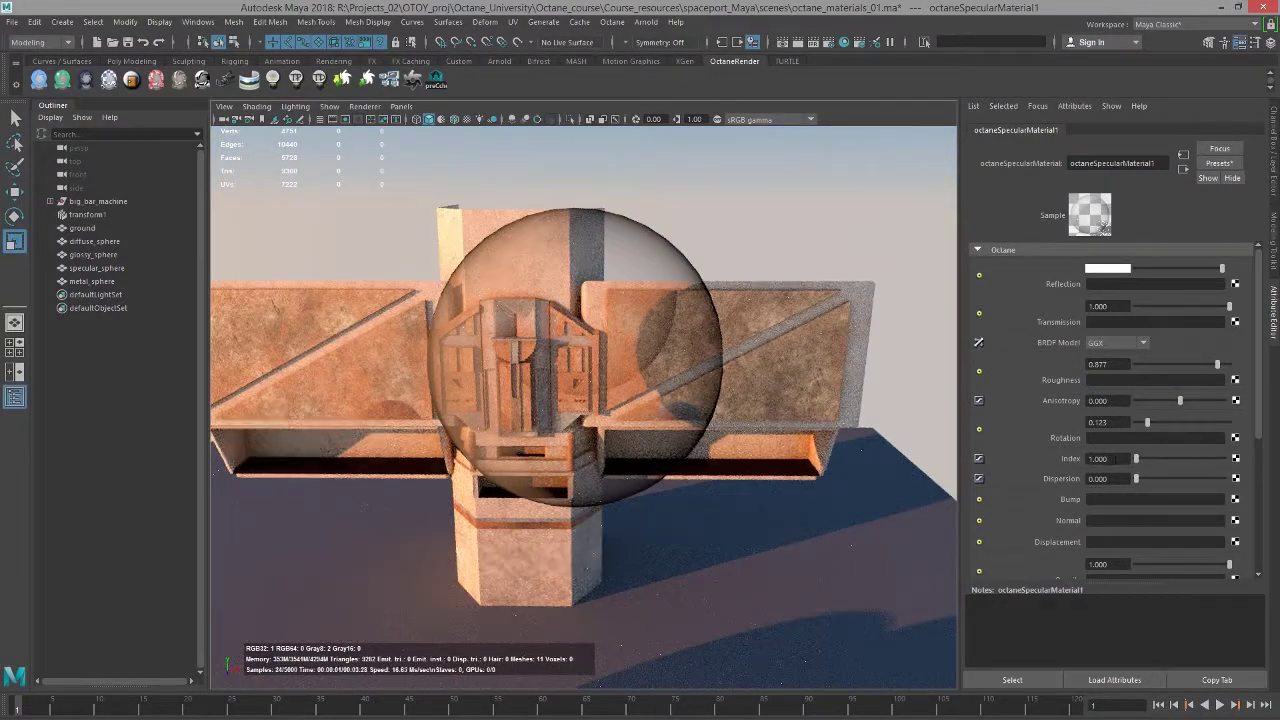
Set the specular material's index to 1.1 and lower its roughness to 0.232.
{"action": "left_click", "coordinate": [1098, 458]}
{"action": "type", "text": "1.1"}
{"action": "key", "text": "Return"}
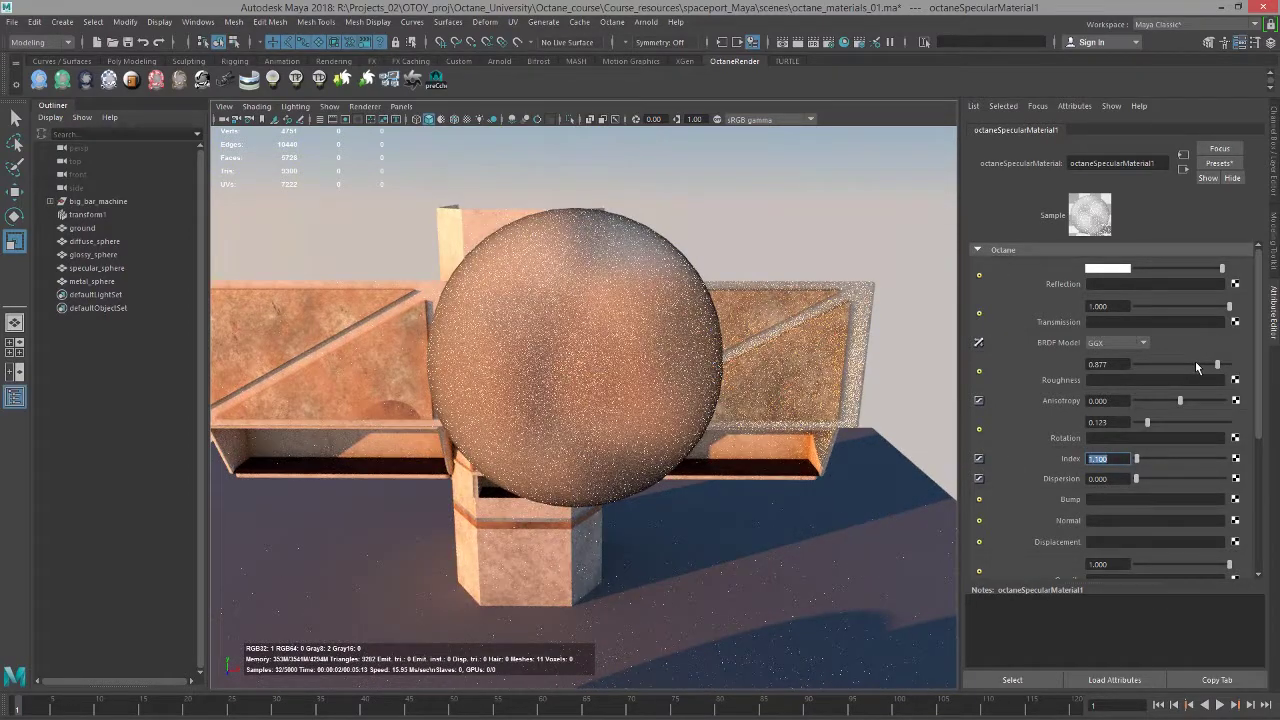
{"action": "left_click_drag", "start_coordinate": [1184, 362], "coordinate": [1157, 370]}
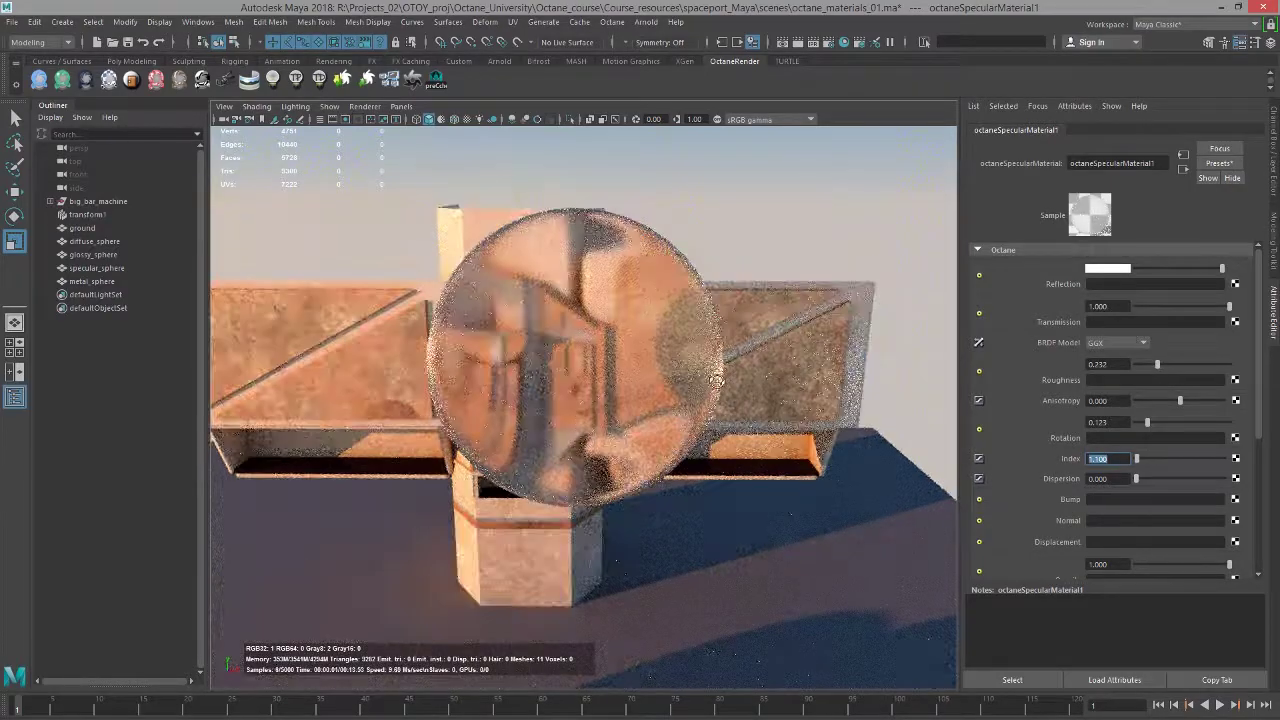
{"action": "left_click_drag", "start_coordinate": [718, 380], "coordinate": [765, 303], "text": "alt"}
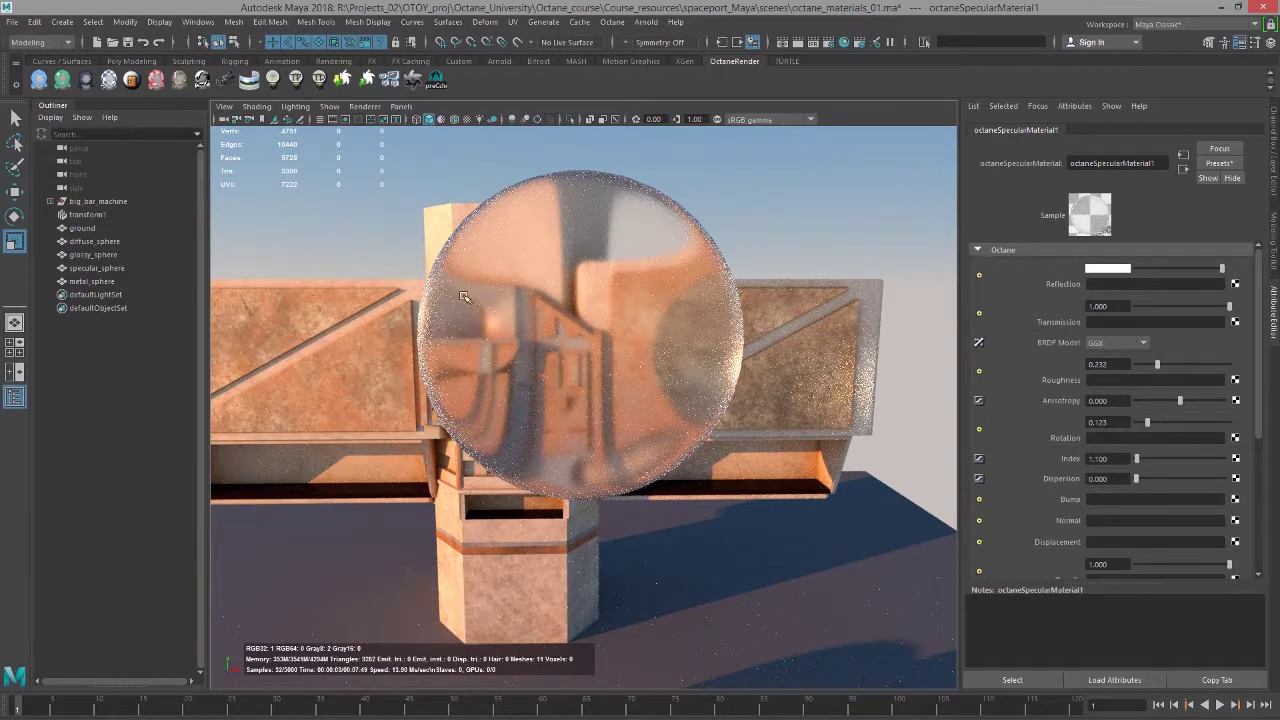
Set the specular material's index of refraction to 1.5.
{"action": "left_click", "coordinate": [1133, 459]}
{"action": "type", "text": "1.5"}
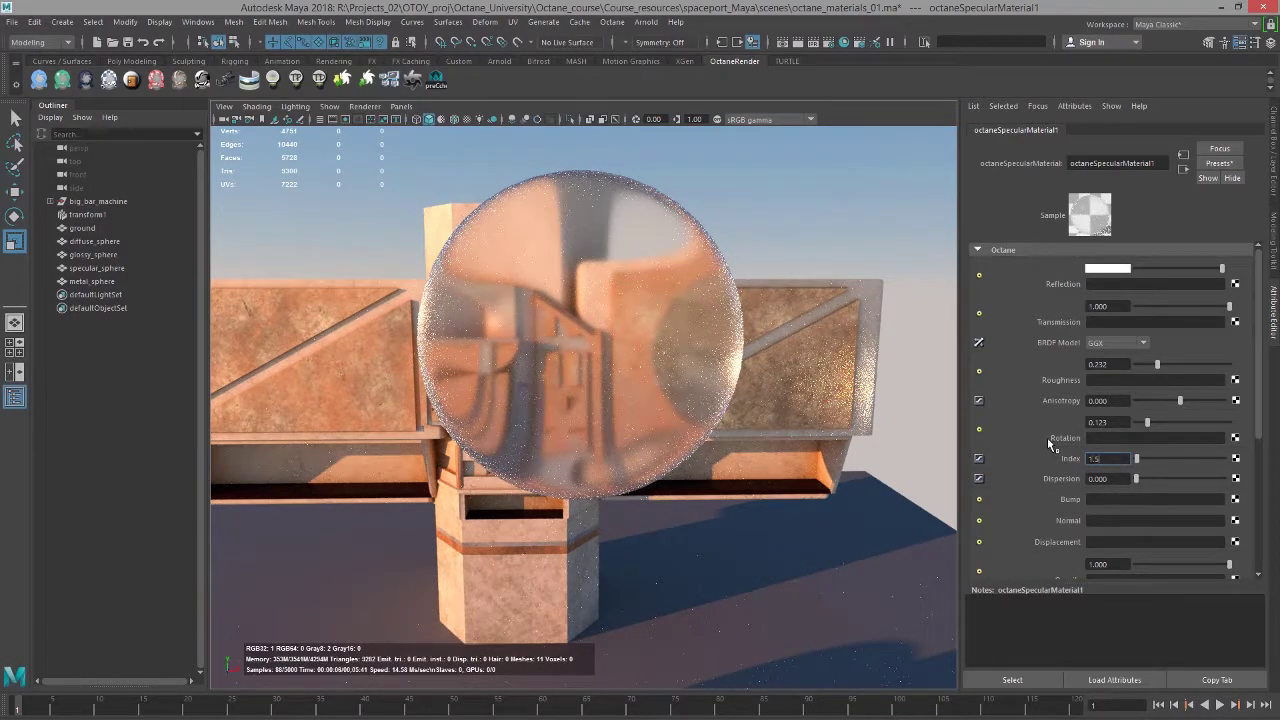
{"action": "key", "text": "Return"}
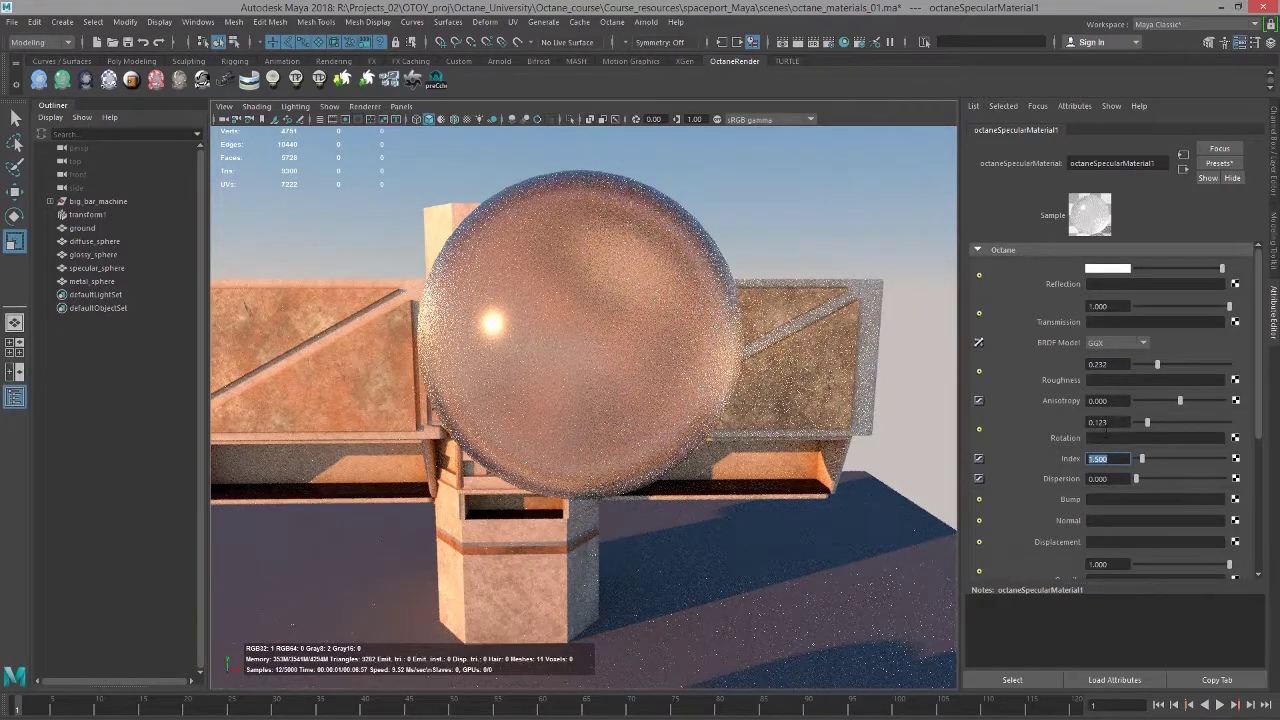
Try a roughness of 0 on the specular material and settle on a roughness of 0.1.
{"action": "left_click", "coordinate": [1110, 366]}
{"action": "type", "text": "0"}
{"action": "key", "text": "Return"}
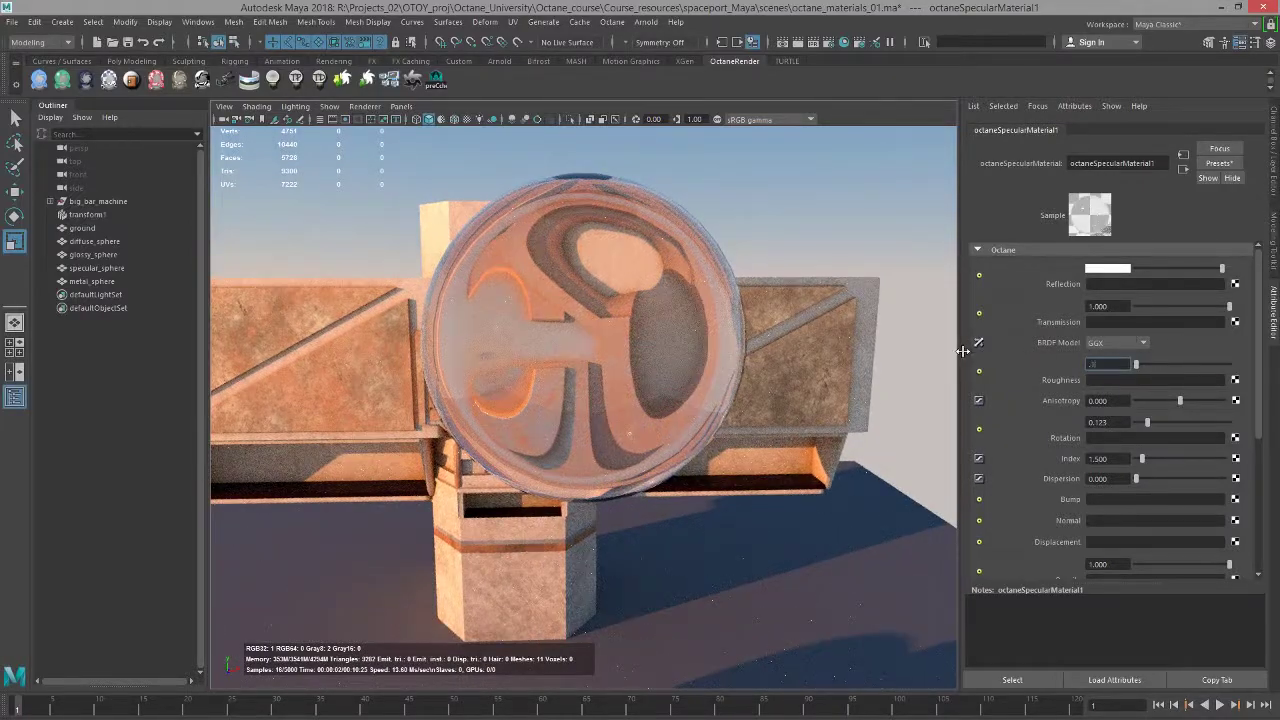
{"action": "type", "text": "0.1"}
{"action": "key", "text": "Return"}
{"action": "left_click_drag", "start_coordinate": [515, 423], "coordinate": [540, 437], "text": "alt"}
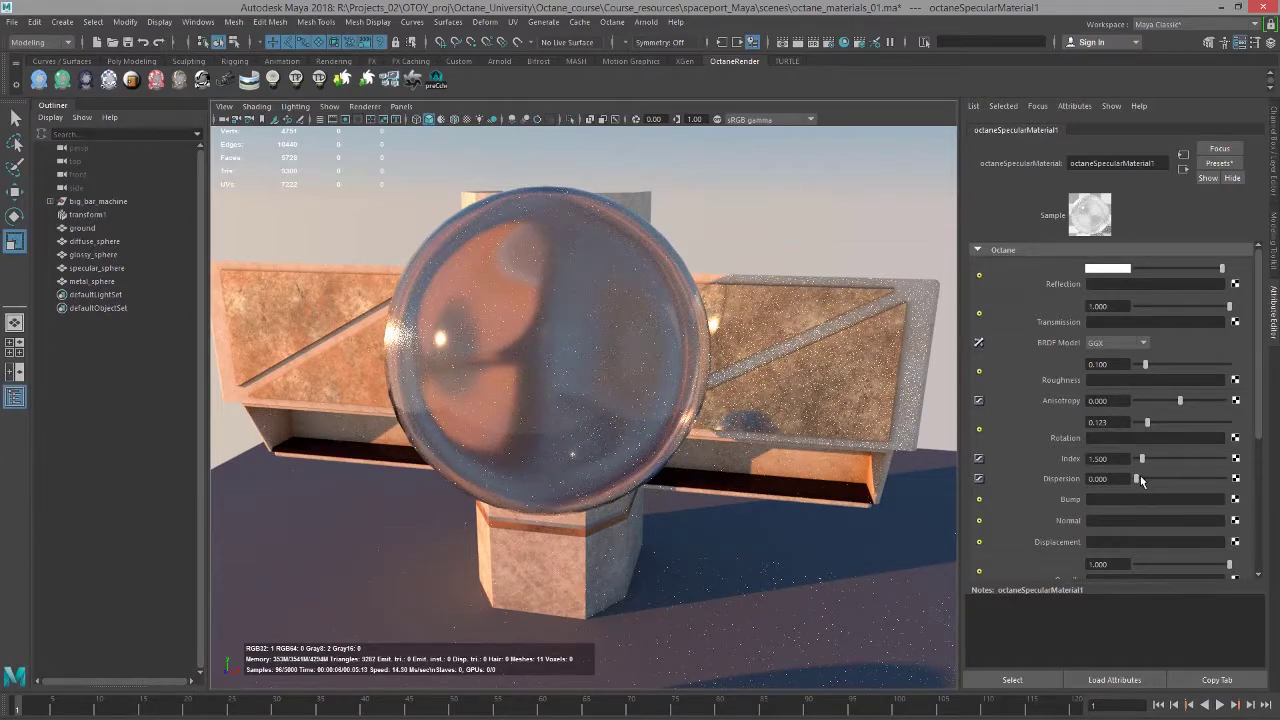
Raise the specular material's dispersion to 0.095, examine the sphere, and return the dispersion to 0.
{"action": "left_click_drag", "start_coordinate": [1138, 482], "coordinate": [1211, 478]}
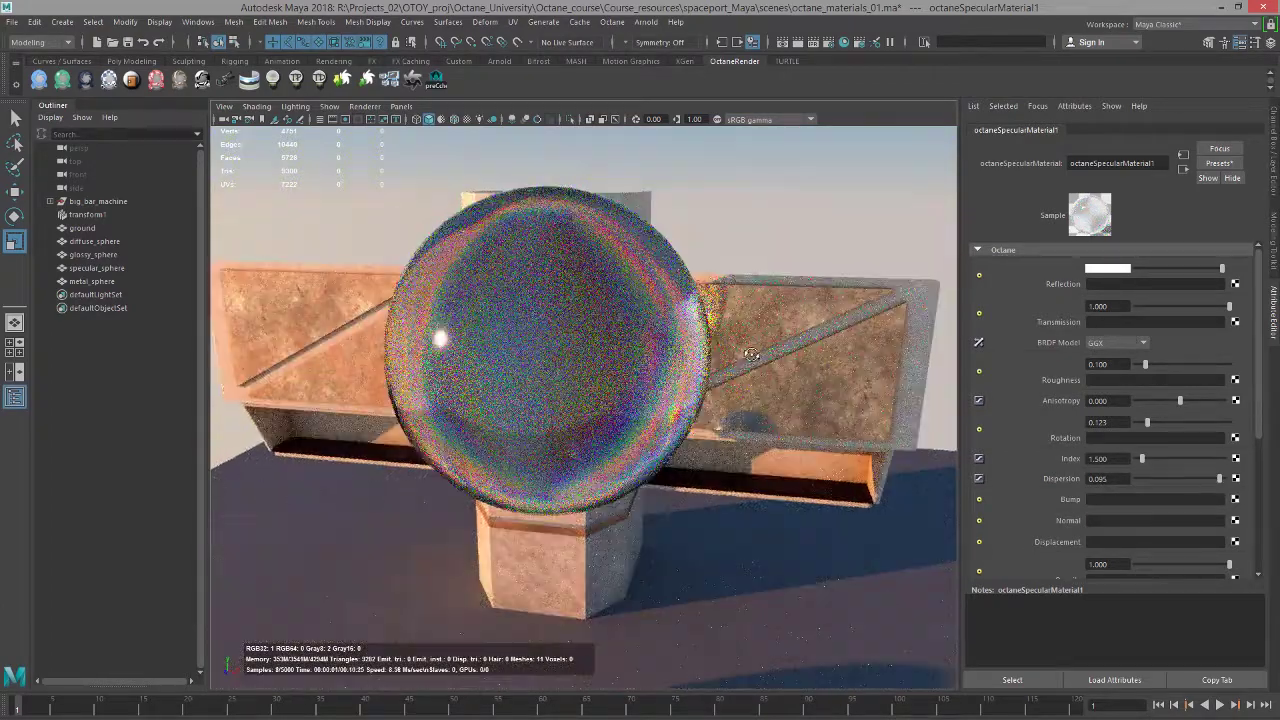
{"action": "left_click_drag", "start_coordinate": [751, 354], "coordinate": [767, 356], "text": "alt"}
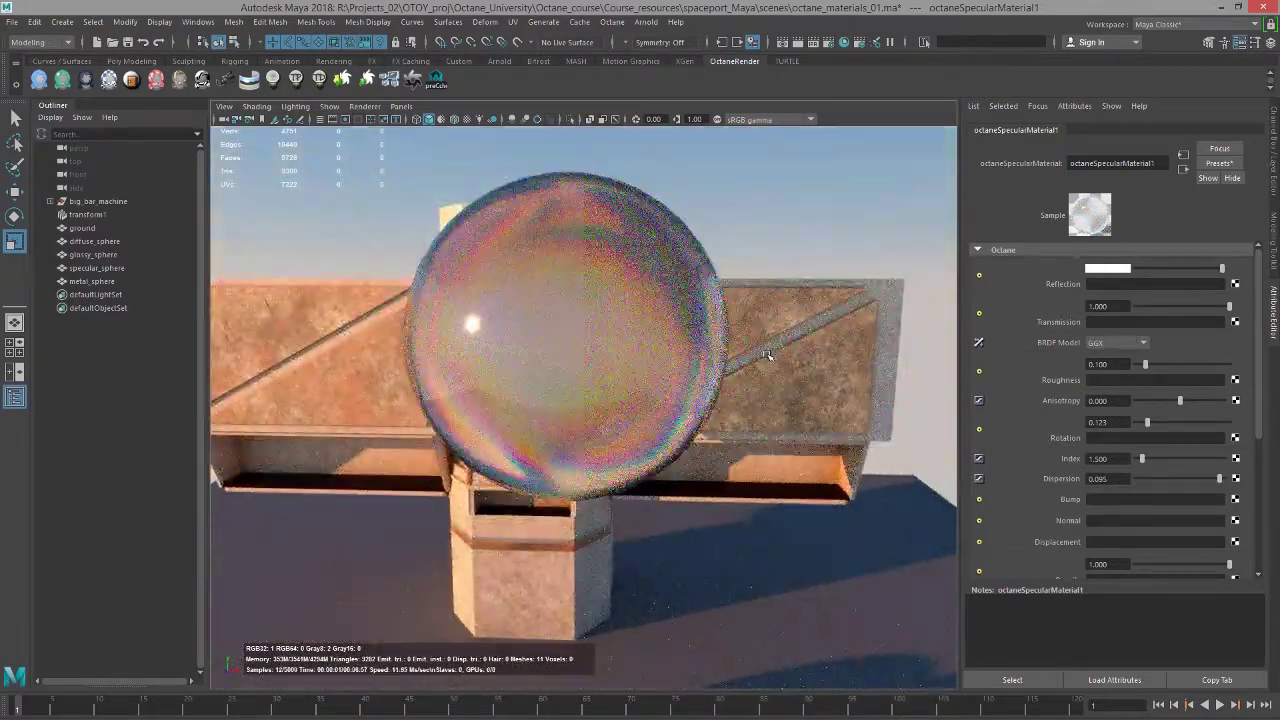
{"action": "left_click_drag", "start_coordinate": [767, 361], "coordinate": [800, 365], "text": "alt"}
{"action": "left_click_drag", "start_coordinate": [1219, 478], "coordinate": [1136, 478]}
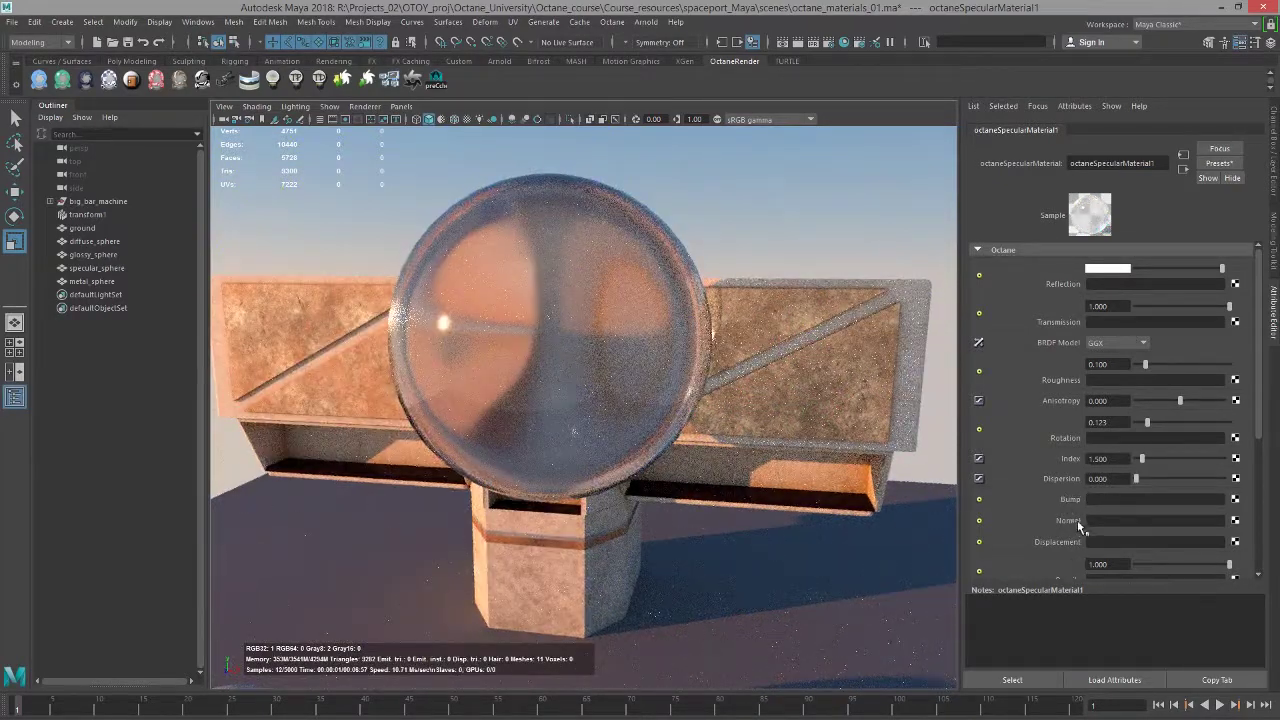
Lower the specular material's opacity to 0.413 and restore it to 1.000.
{"action": "left_click_drag", "start_coordinate": [784, 428], "coordinate": [759, 420], "text": "alt"}
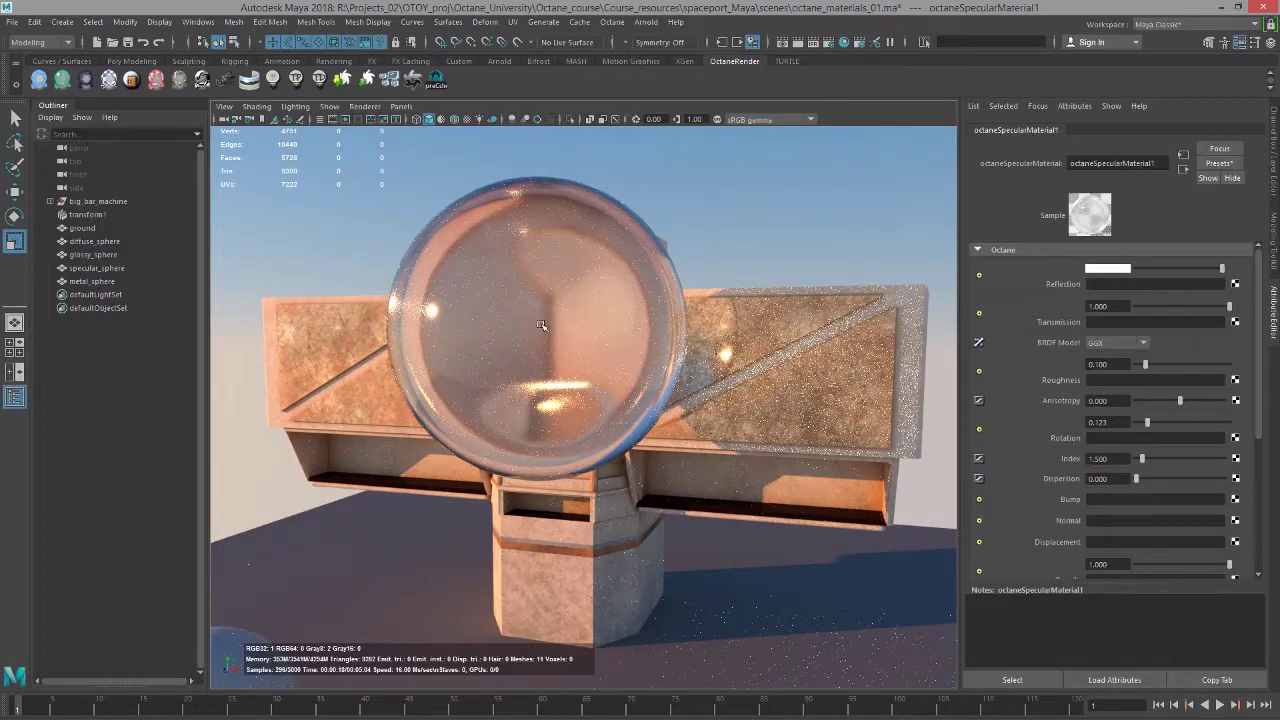
{"action": "left_click_drag", "start_coordinate": [563, 306], "coordinate": [805, 340], "text": "alt"}
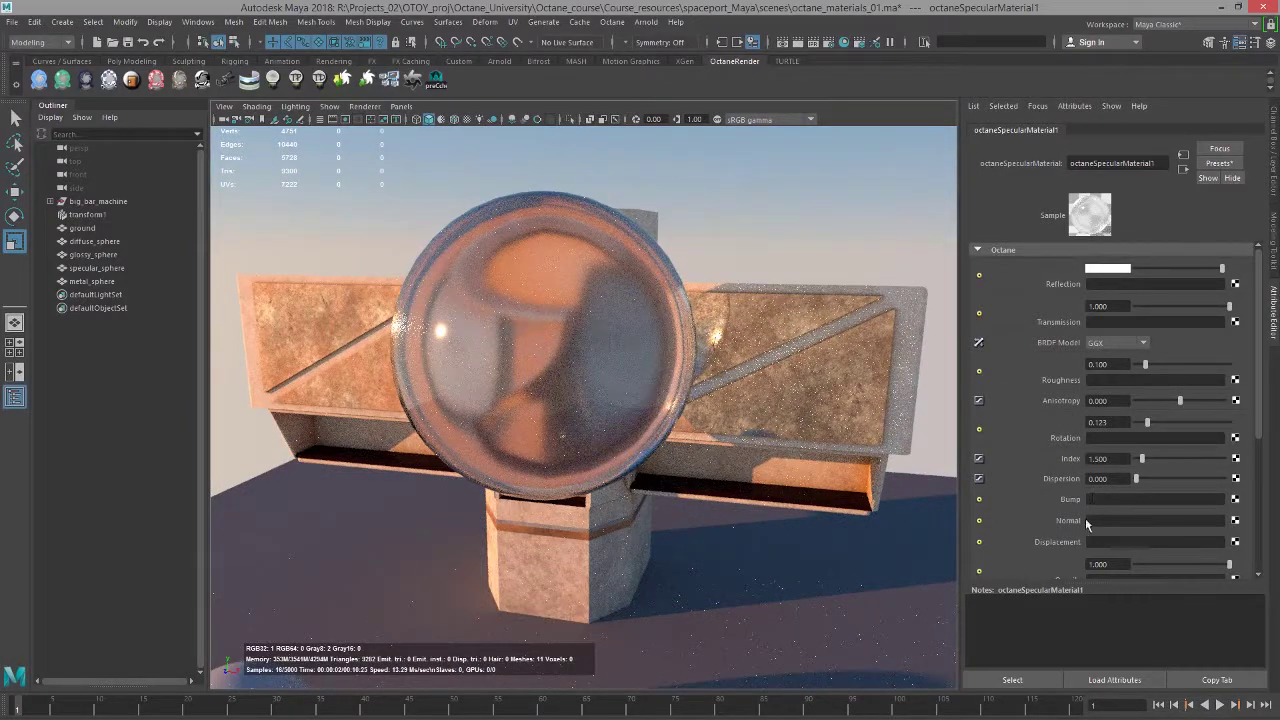
{"action": "left_click_drag", "start_coordinate": [643, 440], "coordinate": [800, 430], "text": "alt"}
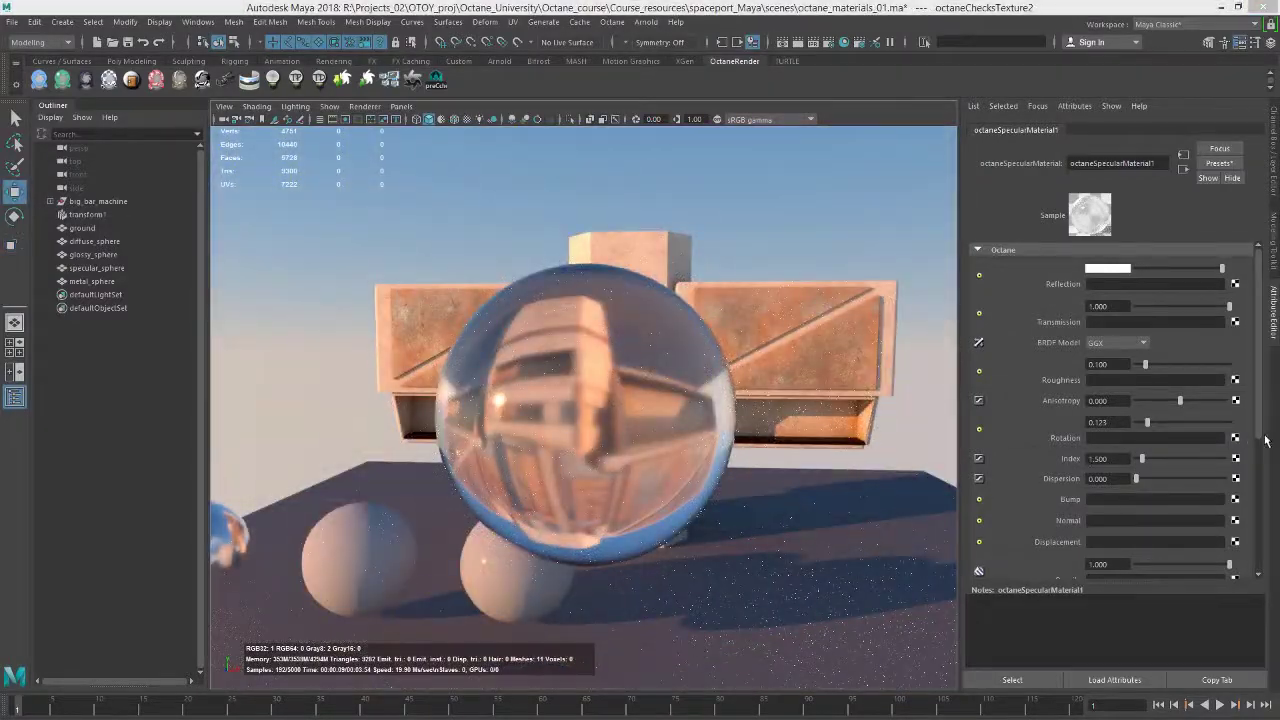
{"action": "scroll", "coordinate": [1258, 425], "scroll_direction": "down", "scroll_amount": 5}
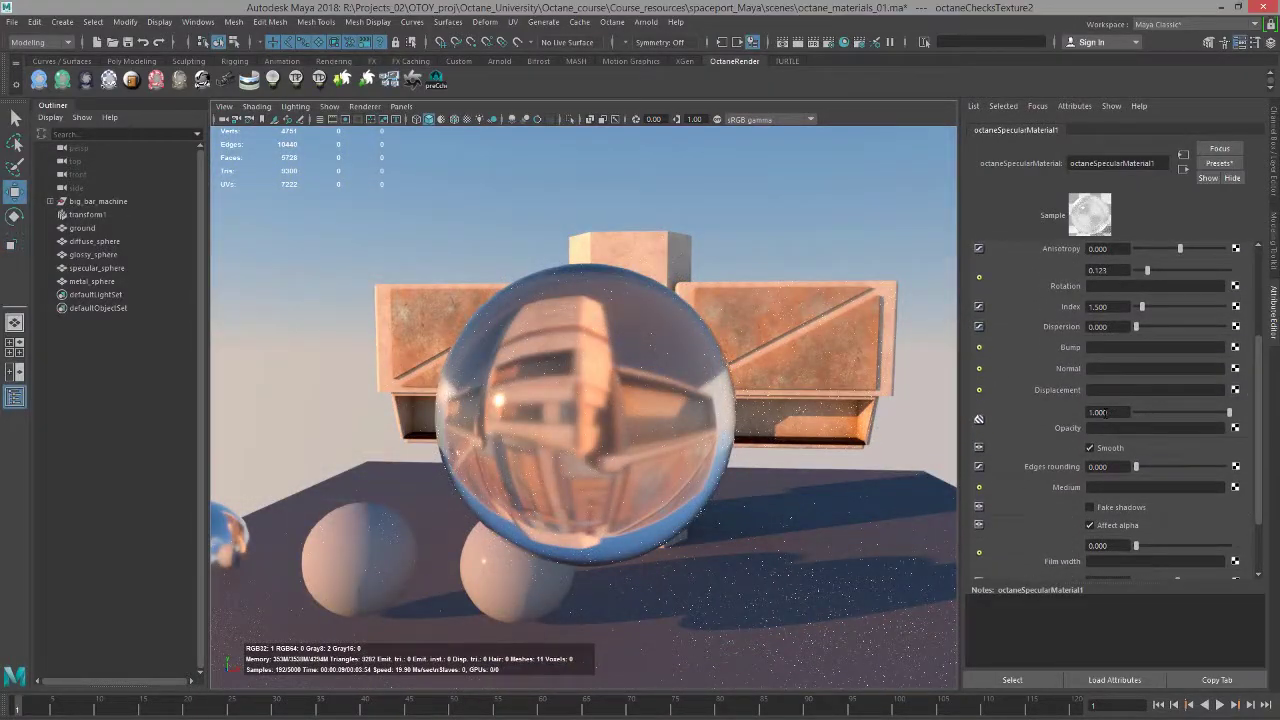
{"action": "left_click_drag", "start_coordinate": [1205, 413], "coordinate": [1174, 413]}
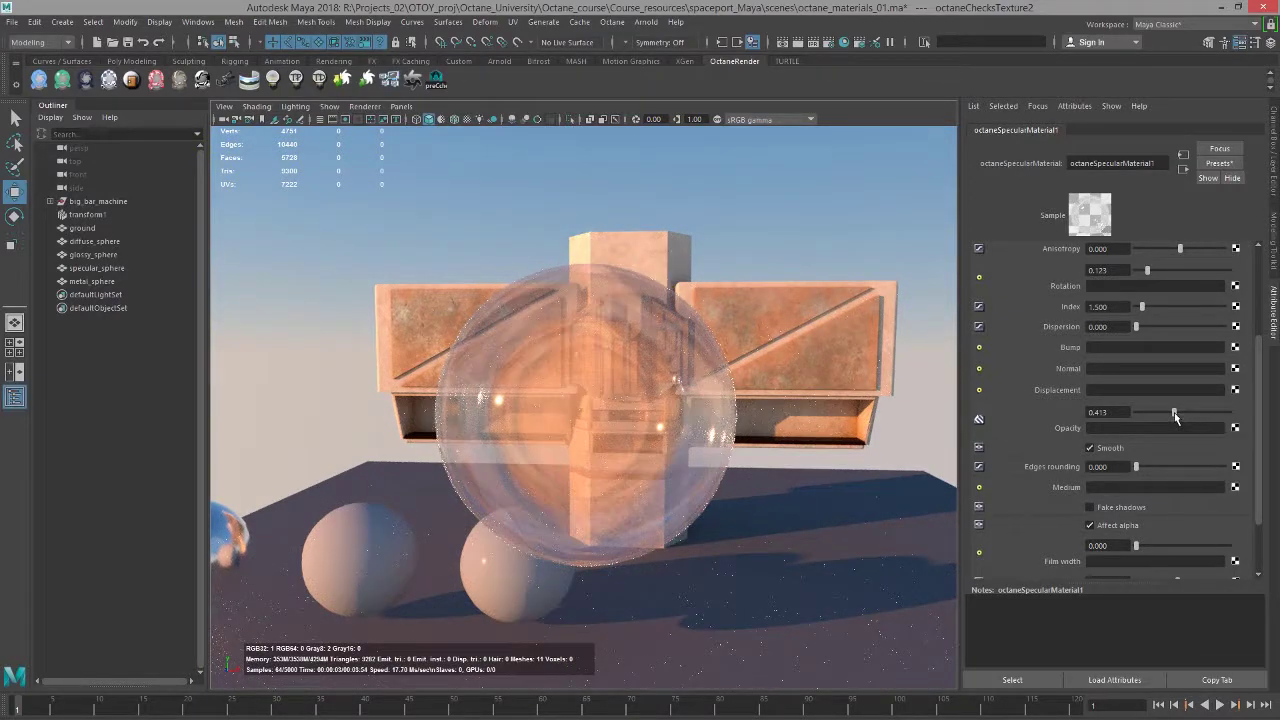
{"action": "left_click_drag", "start_coordinate": [1176, 417], "coordinate": [1240, 414]}
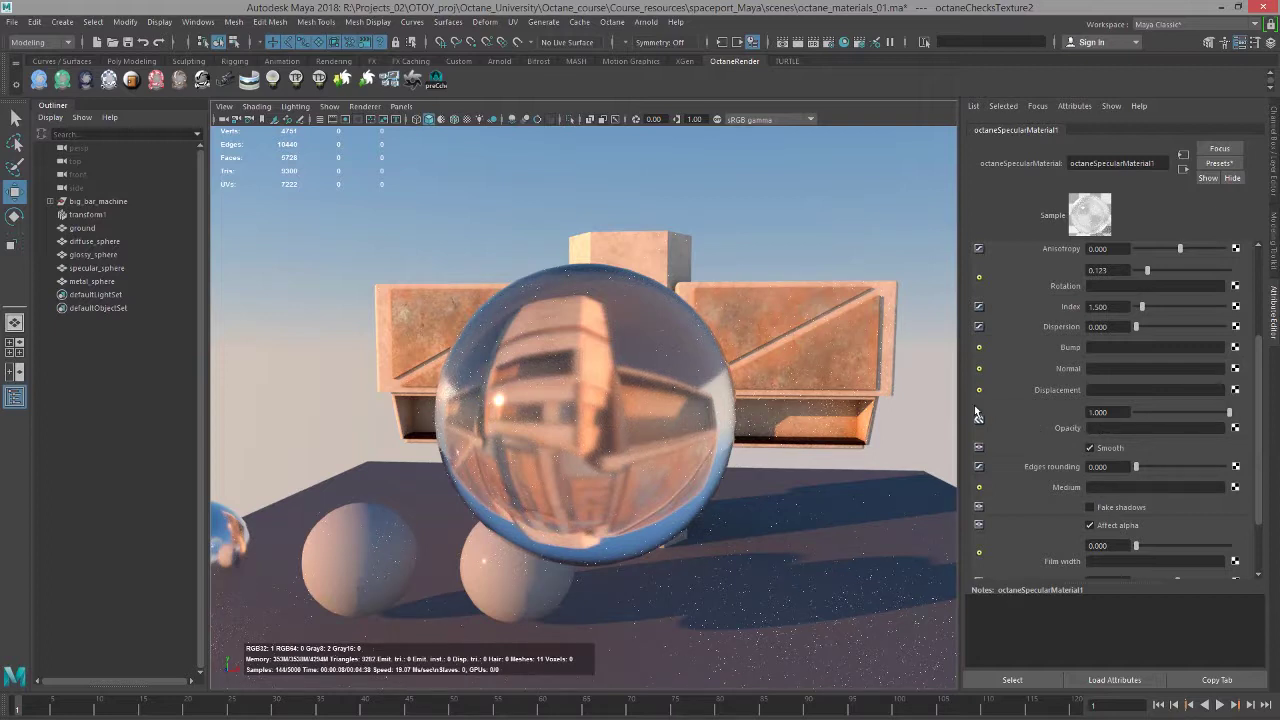
Map an Octane Checks Texture to the specular material's opacity and inspect the glass sphere from several angles.
{"action": "left_click", "coordinate": [1236, 428]}
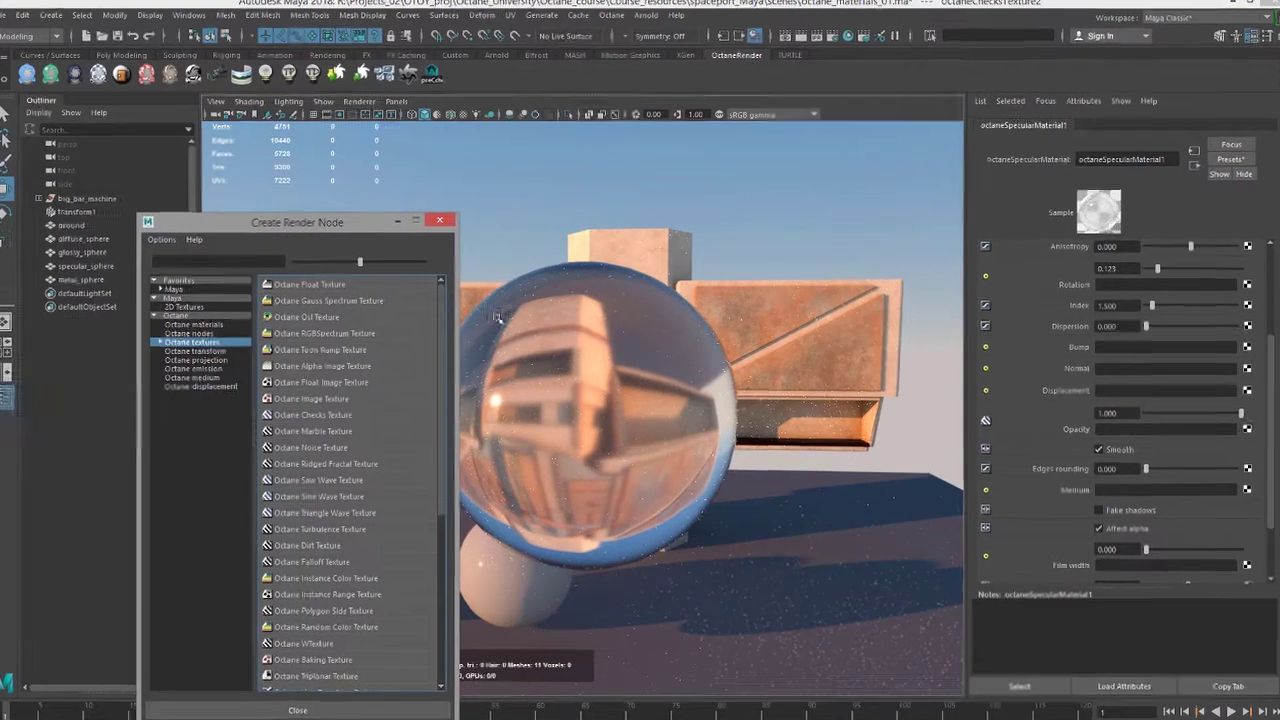
{"action": "left_click_drag", "start_coordinate": [366, 214], "coordinate": [455, 204]}
{"action": "left_click_drag", "start_coordinate": [266, 36], "coordinate": [330, 16]}
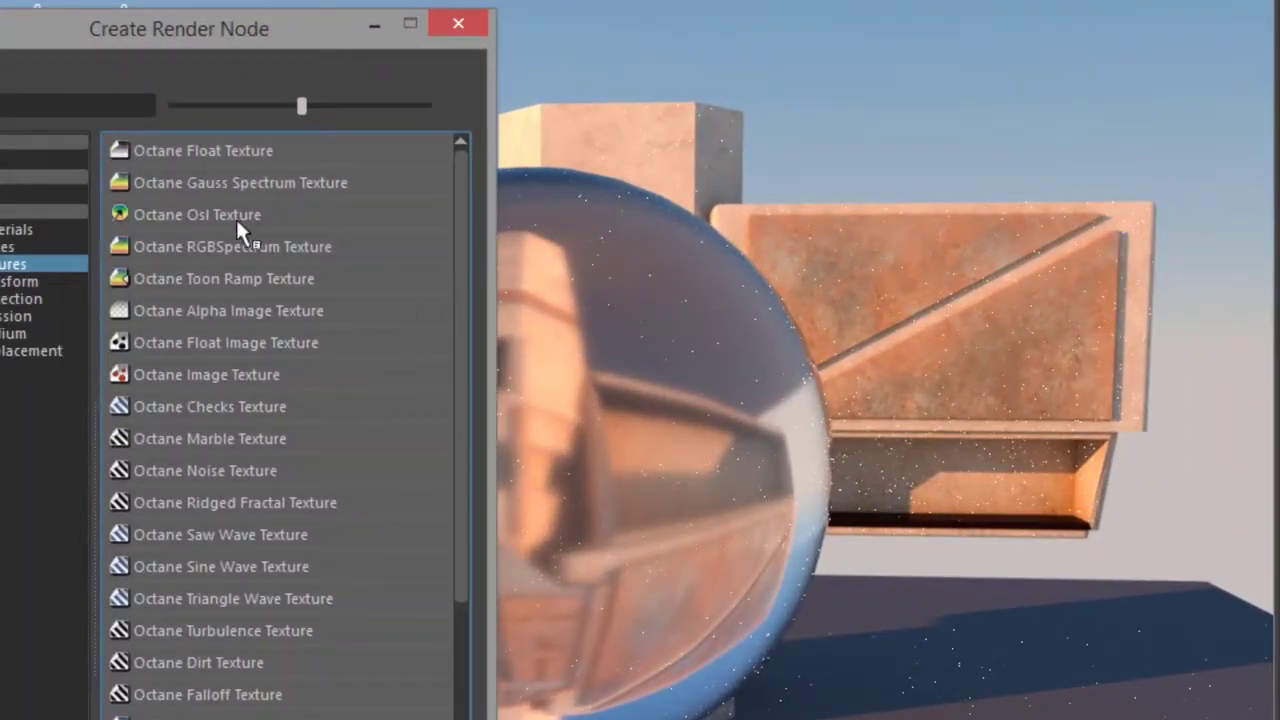
{"action": "left_click", "coordinate": [239, 404]}
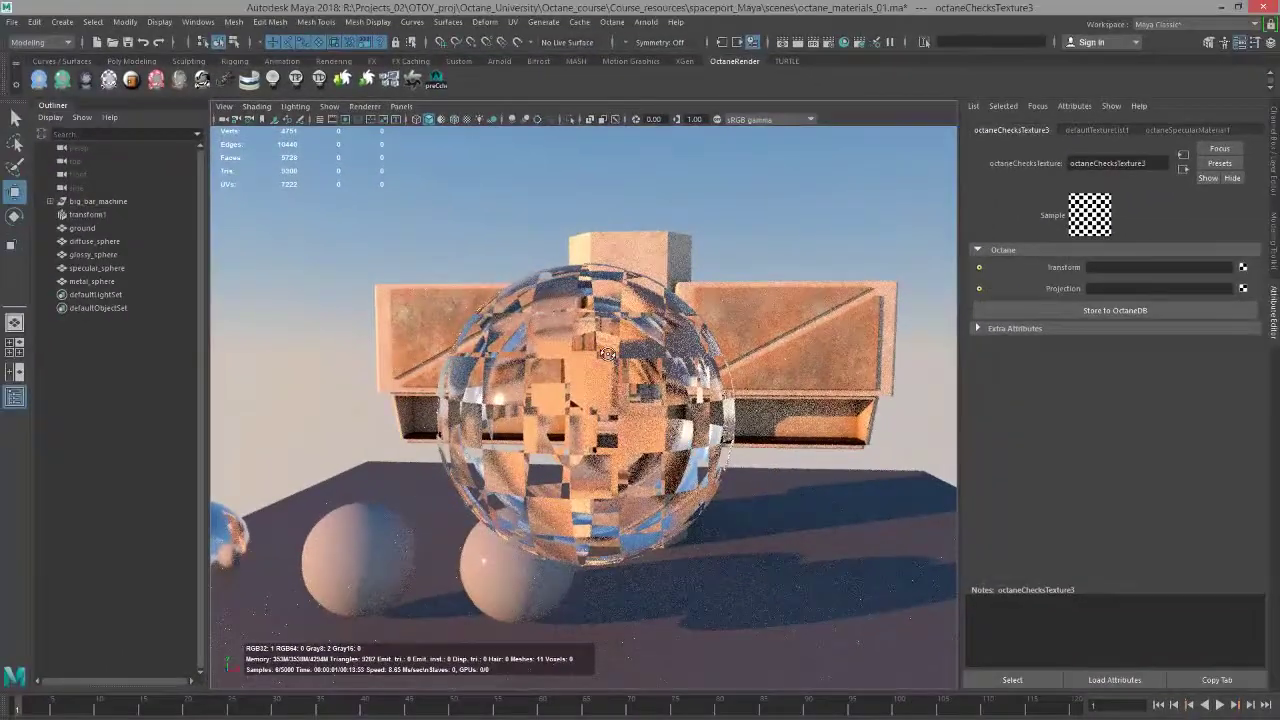
{"action": "mouse_move", "coordinate": [607, 353]}
{"action": "left_mouse_down", "text": "alt"}
{"action": "mouse_move", "coordinate": [652, 362]}
{"action": "mouse_move", "coordinate": [625, 364]}
{"action": "left_mouse_up", "text": "alt"}
{"action": "right_click_drag", "start_coordinate": [625, 364], "coordinate": [727, 380], "text": "alt"}
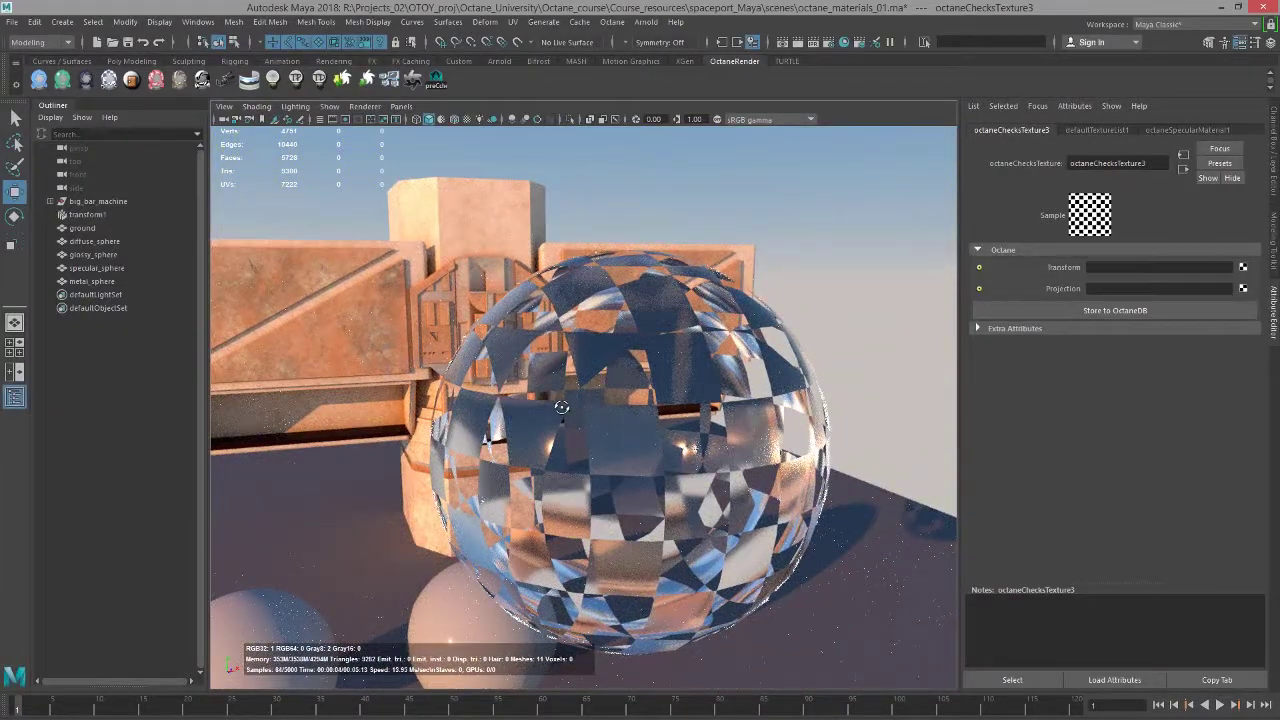
{"action": "left_click_drag", "start_coordinate": [560, 407], "coordinate": [455, 368], "text": "alt"}
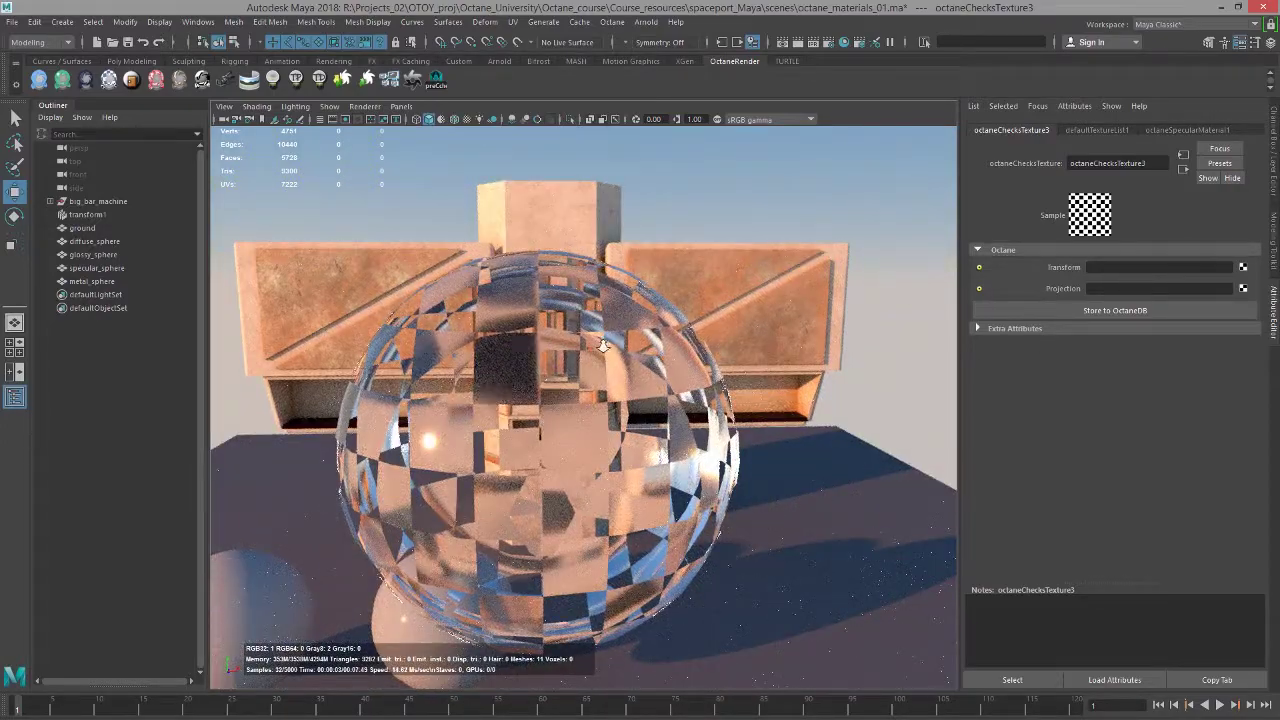
{"action": "scroll", "coordinate": [600, 345], "scroll_direction": "down", "scroll_amount": 3}
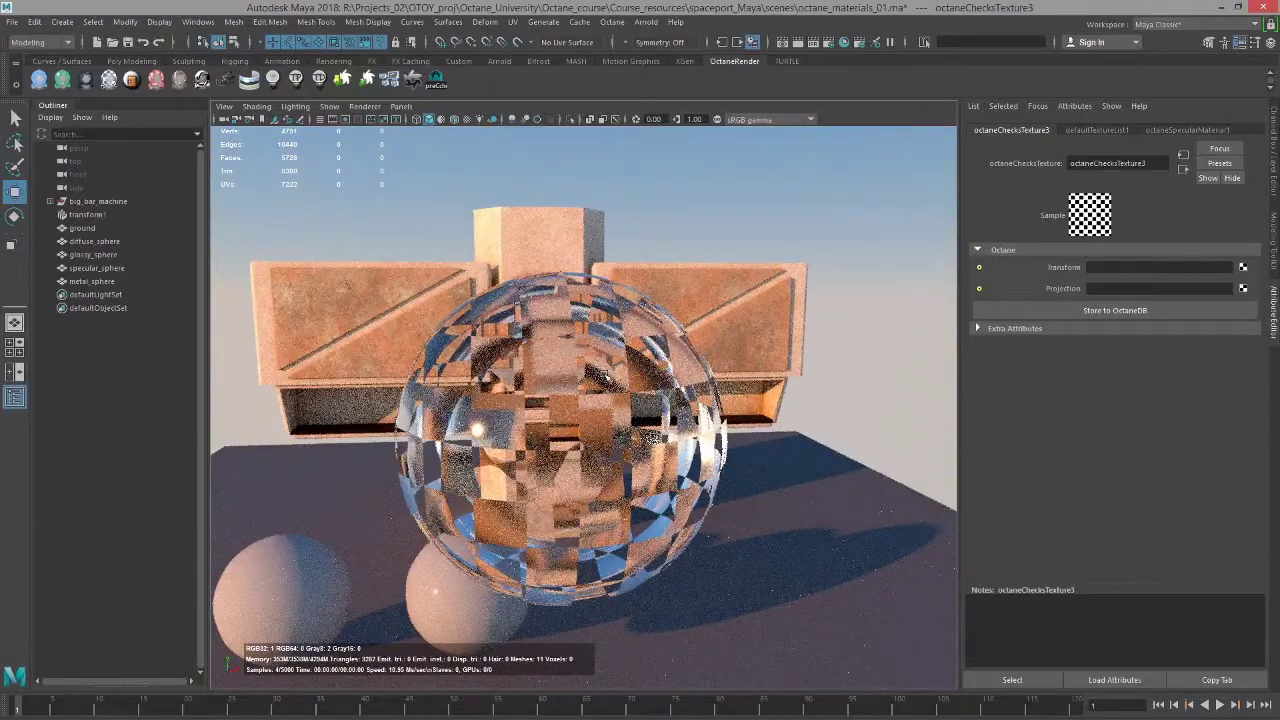
{"action": "left_click_drag", "start_coordinate": [604, 372], "coordinate": [618, 392], "text": "alt"}
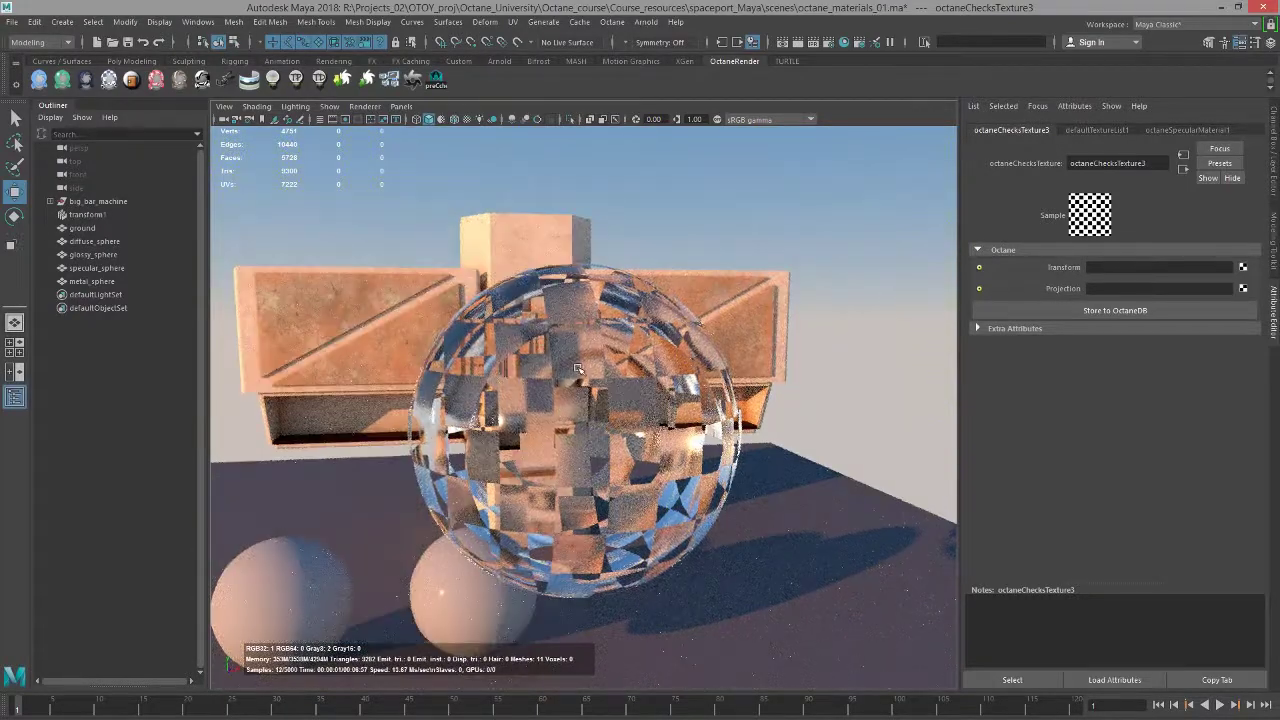
{"action": "left_click_drag", "start_coordinate": [566, 360], "coordinate": [567, 303], "text": "alt"}
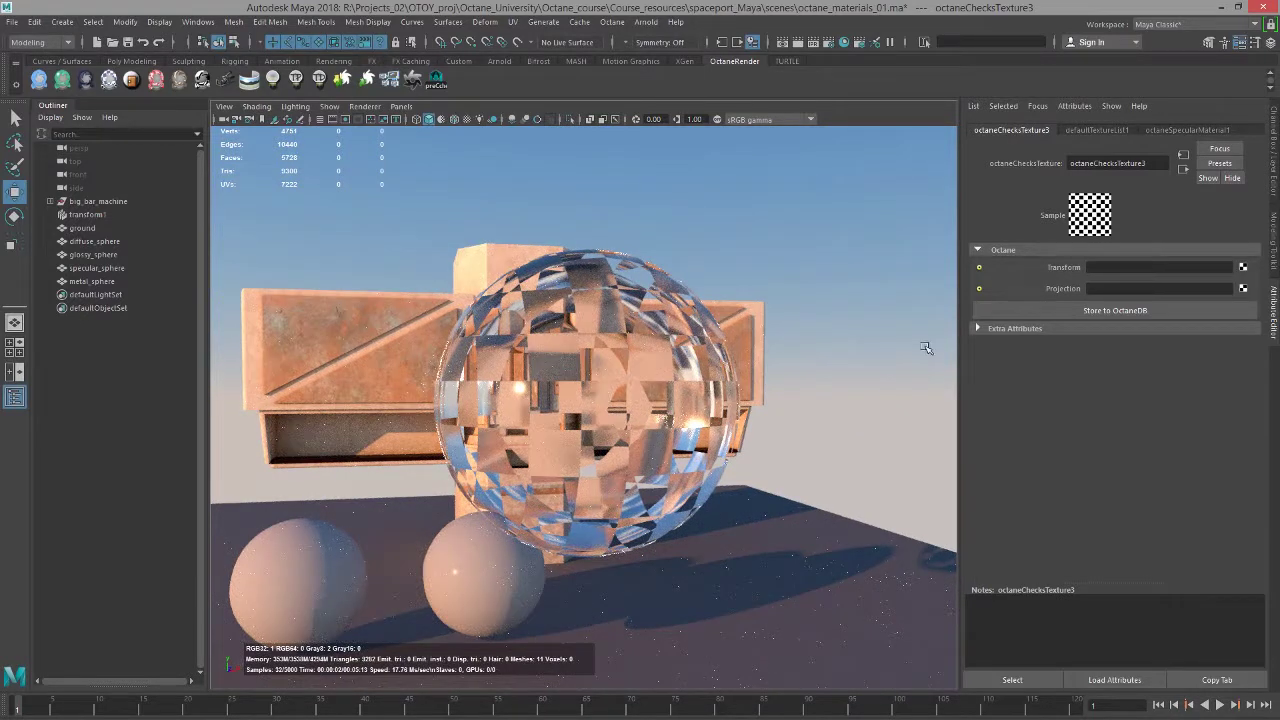
Move the specular sphere down to the open ground beside the others and the metal sphere to the opposite end of the row.
{"action": "left_click", "coordinate": [1183, 168]}
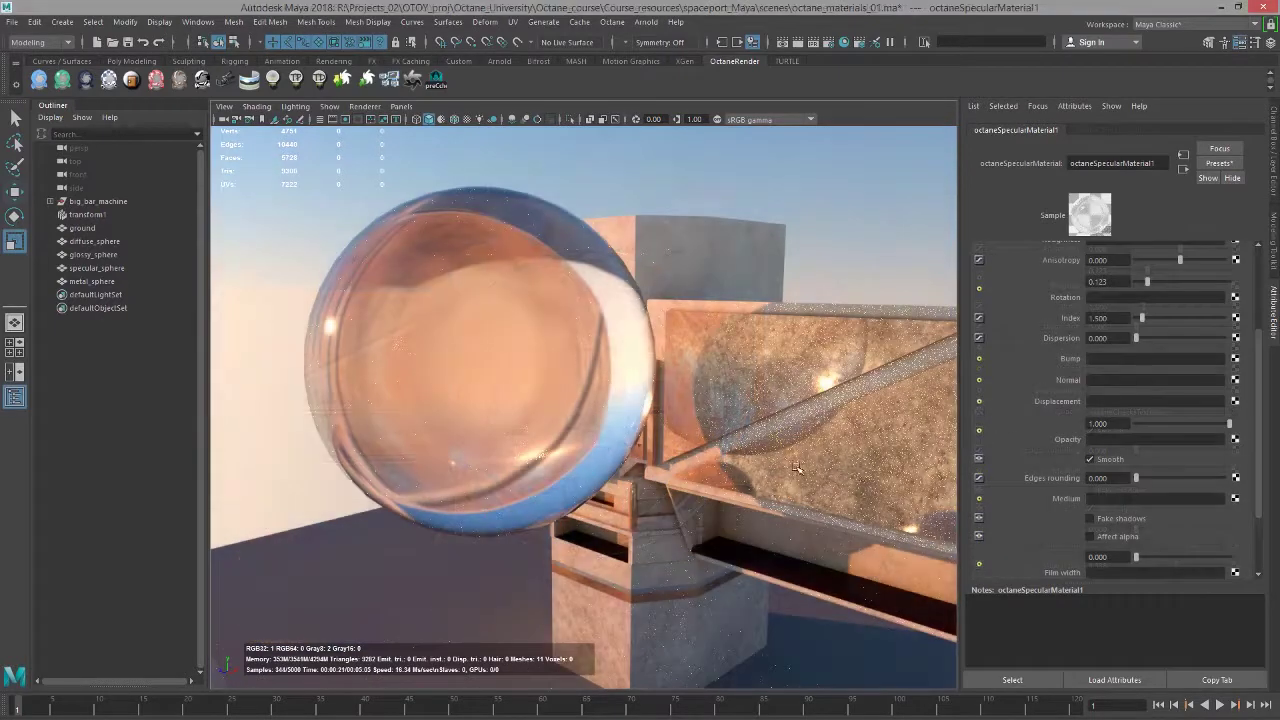
{"action": "scroll", "coordinate": [617, 424], "scroll_direction": "down", "scroll_amount": 2}
{"action": "left_click_drag", "start_coordinate": [617, 424], "coordinate": [708, 397], "text": "alt"}
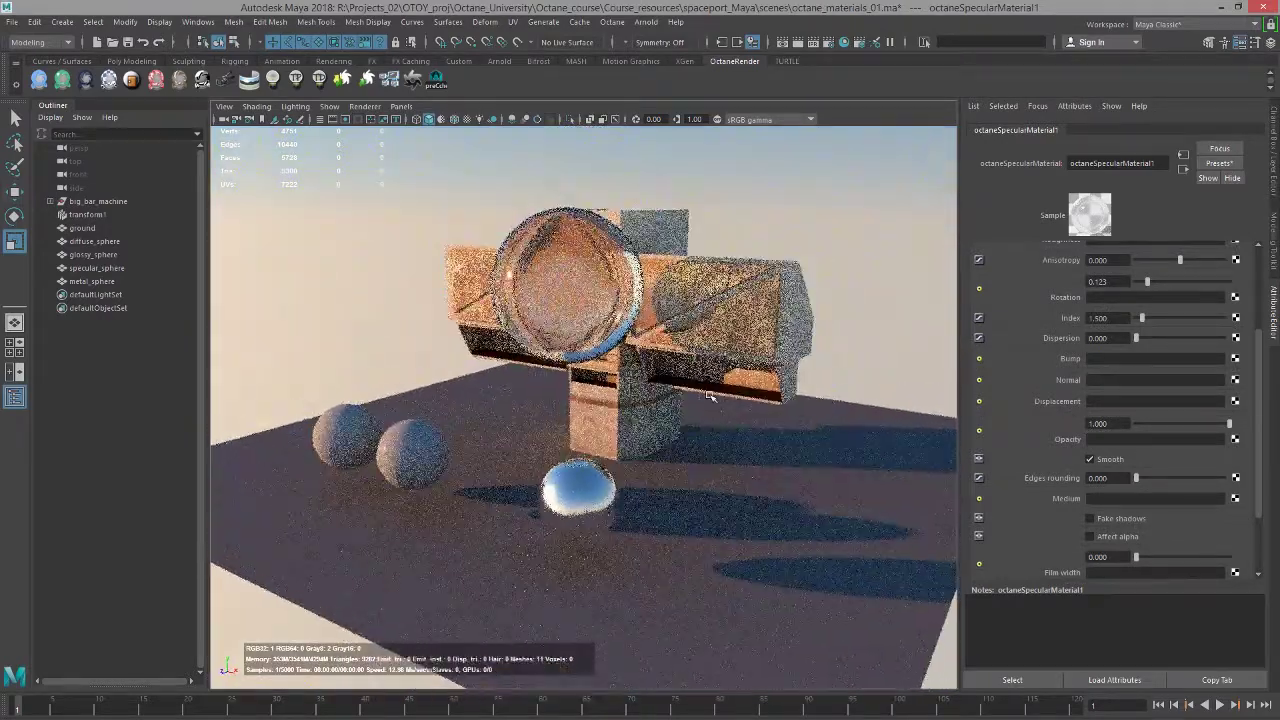
{"action": "left_click", "coordinate": [575, 298]}
{"action": "key", "text": "w"}
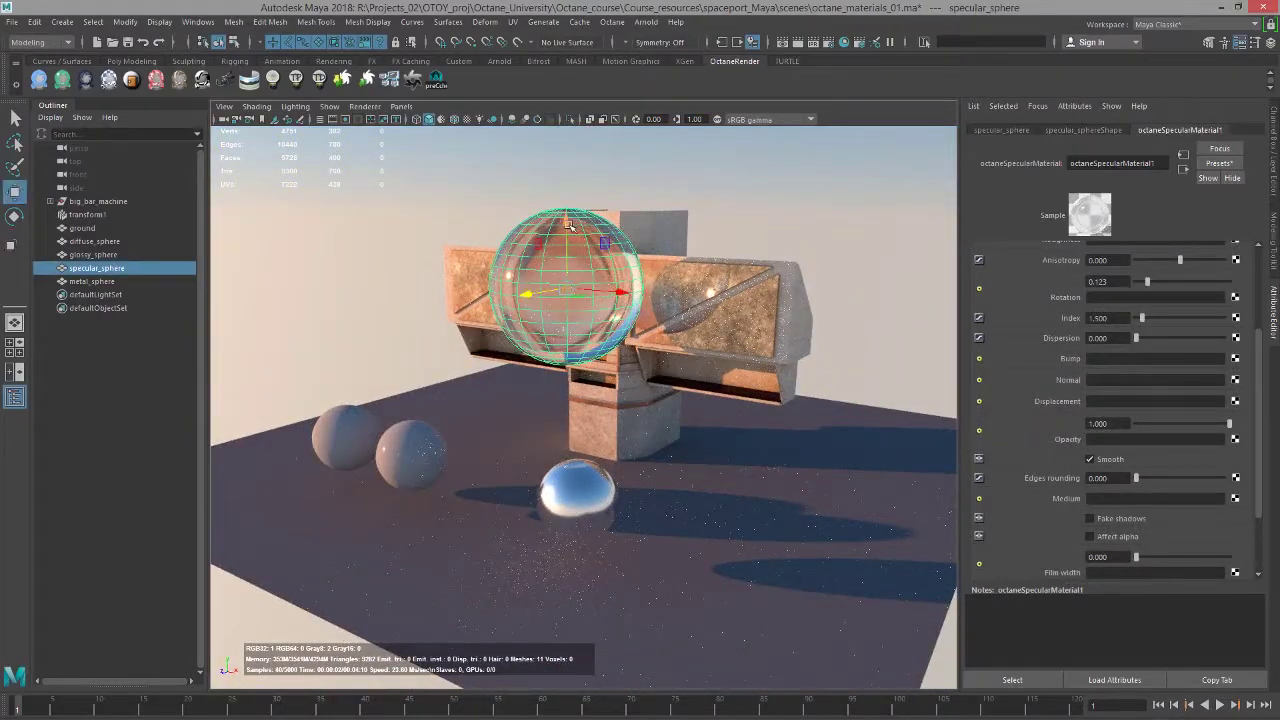
{"action": "left_click_drag", "start_coordinate": [577, 295], "coordinate": [775, 628]}
{"action": "left_click", "coordinate": [792, 453]}
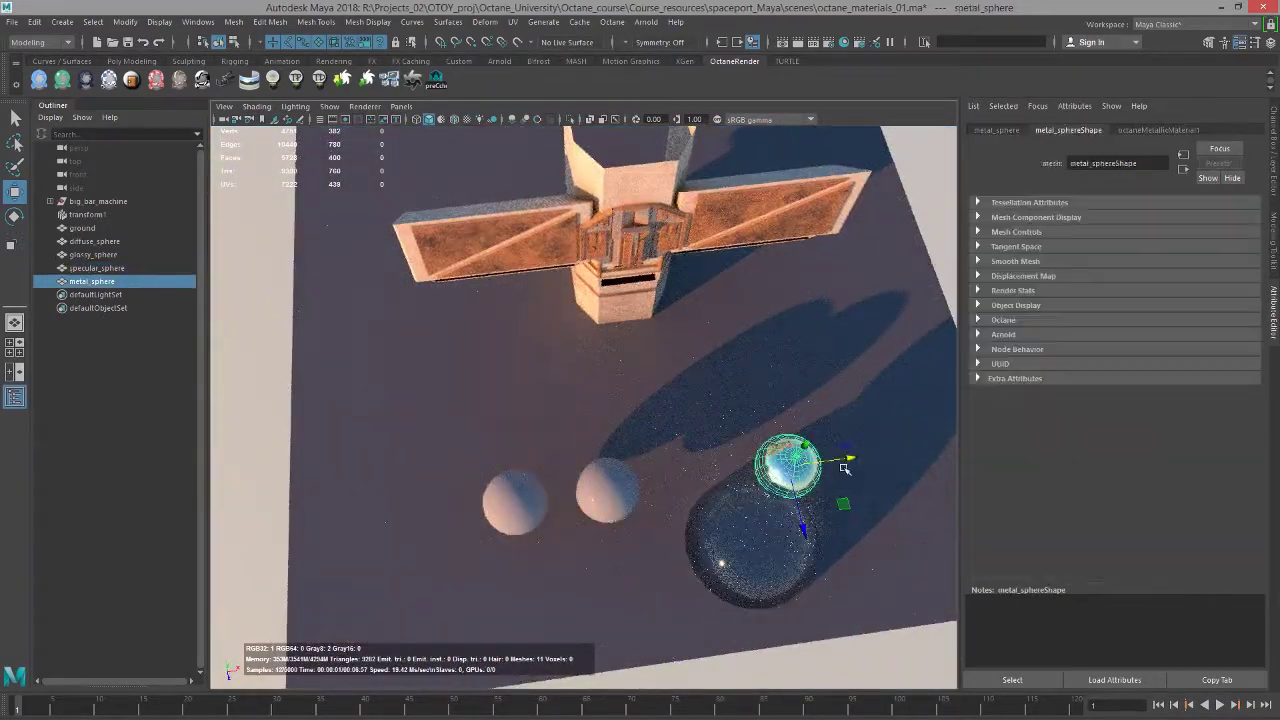
{"action": "left_click_drag", "start_coordinate": [786, 462], "coordinate": [410, 515]}
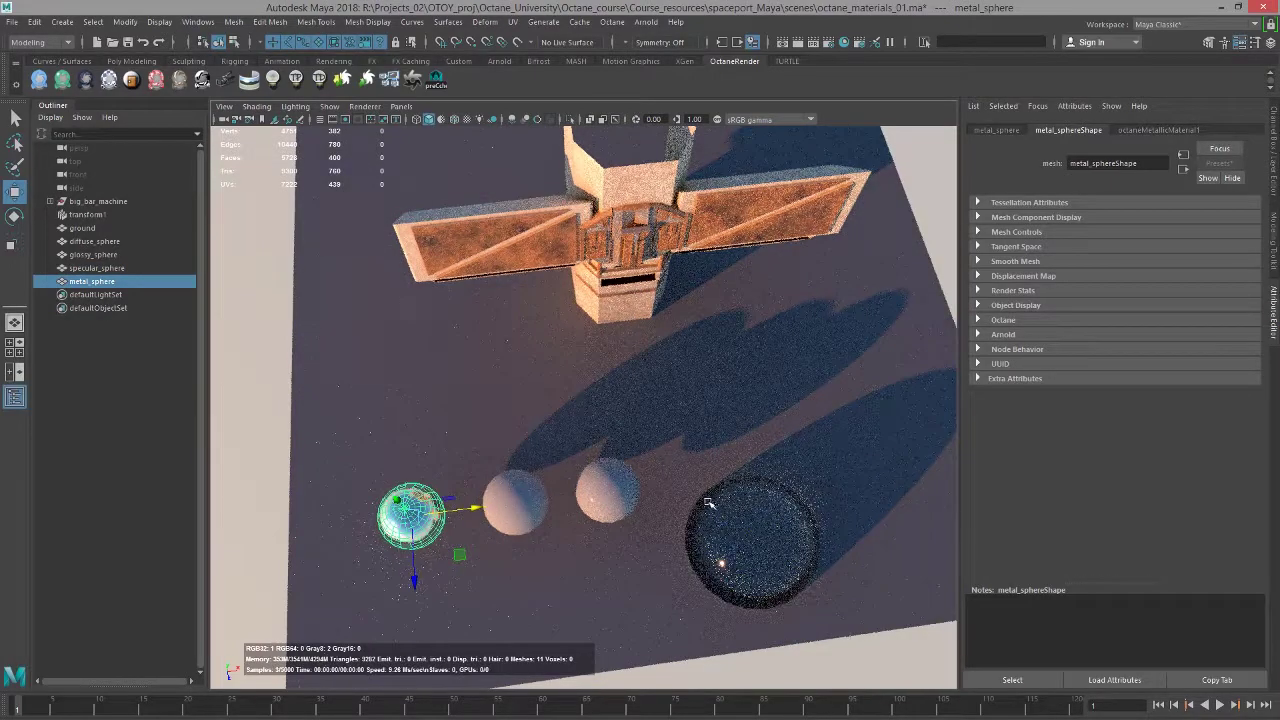
Open the specular sphere's material and set its index of refraction to 1.
{"action": "right_click_drag", "start_coordinate": [655, 499], "coordinate": [651, 462], "text": "alt"}
{"action": "mouse_move", "coordinate": [651, 462]}
{"action": "left_mouse_down", "text": "alt"}
{"action": "mouse_move", "coordinate": [620, 420]}
{"action": "mouse_move", "coordinate": [646, 457]}
{"action": "mouse_move", "coordinate": [640, 384]}
{"action": "mouse_move", "coordinate": [640, 466]}
{"action": "left_mouse_up", "text": "alt"}
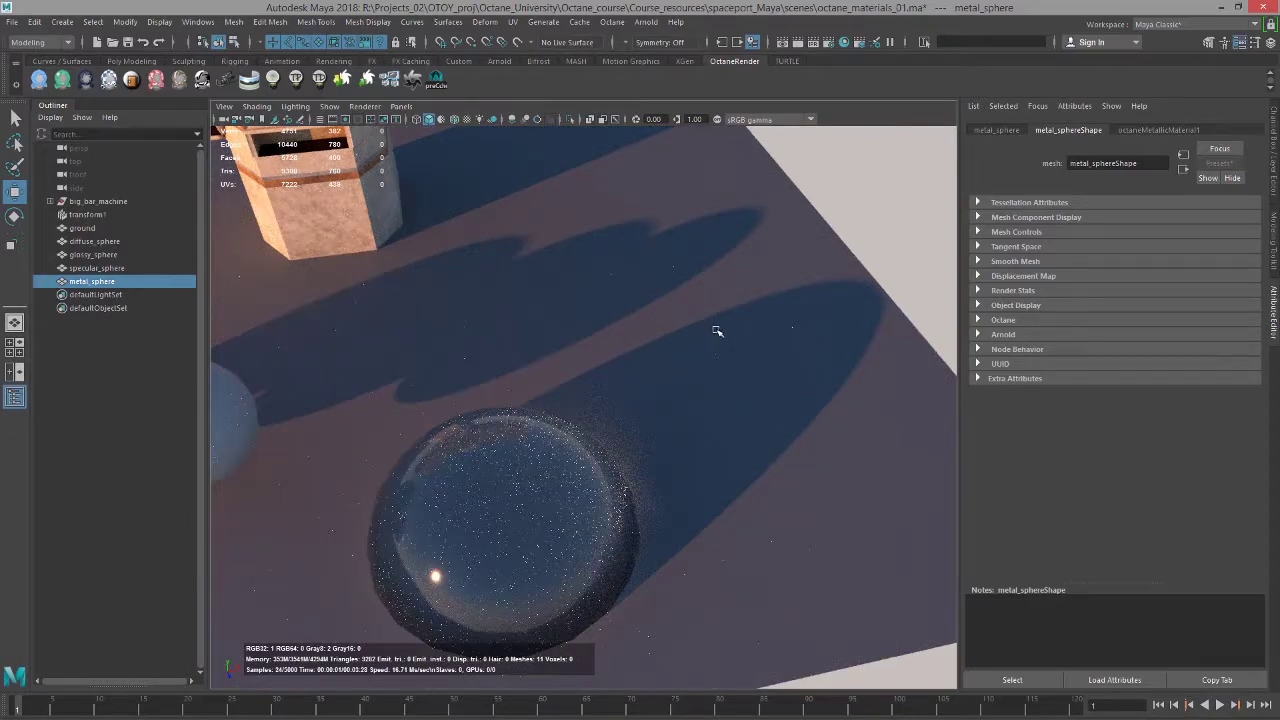
{"action": "left_click_drag", "start_coordinate": [646, 441], "coordinate": [637, 449], "text": "alt"}
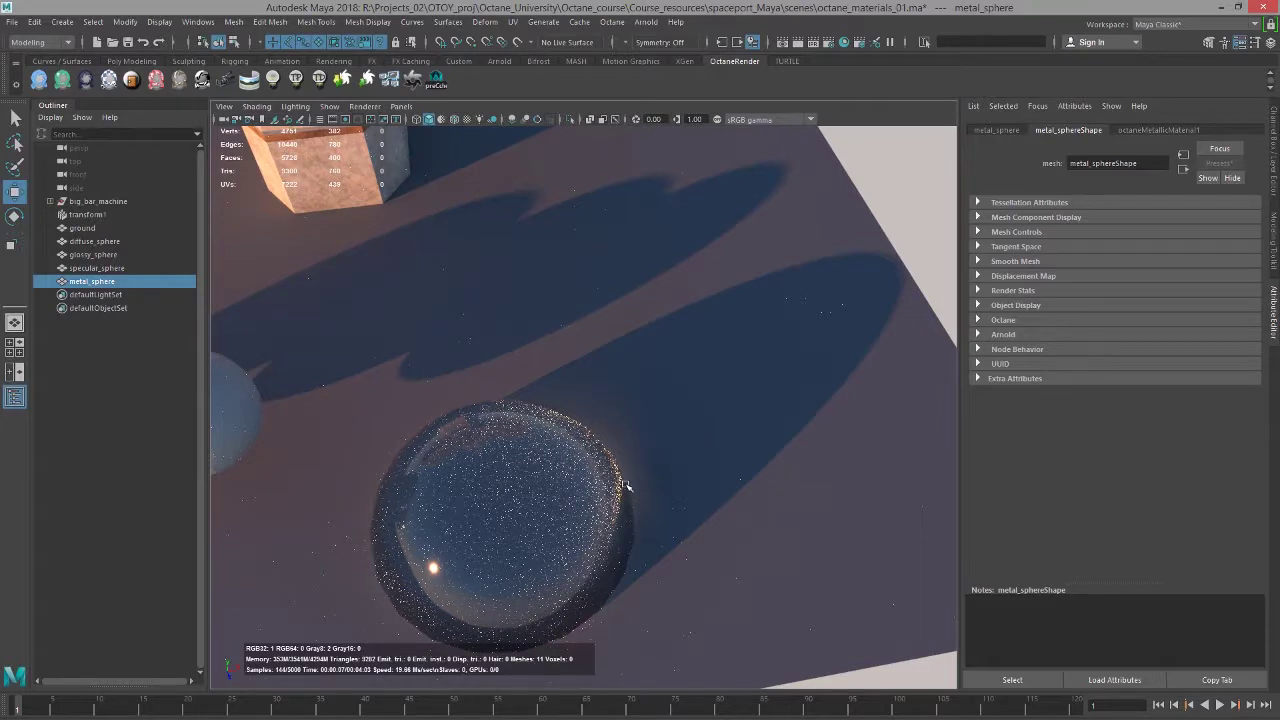
{"action": "left_click", "coordinate": [566, 491]}
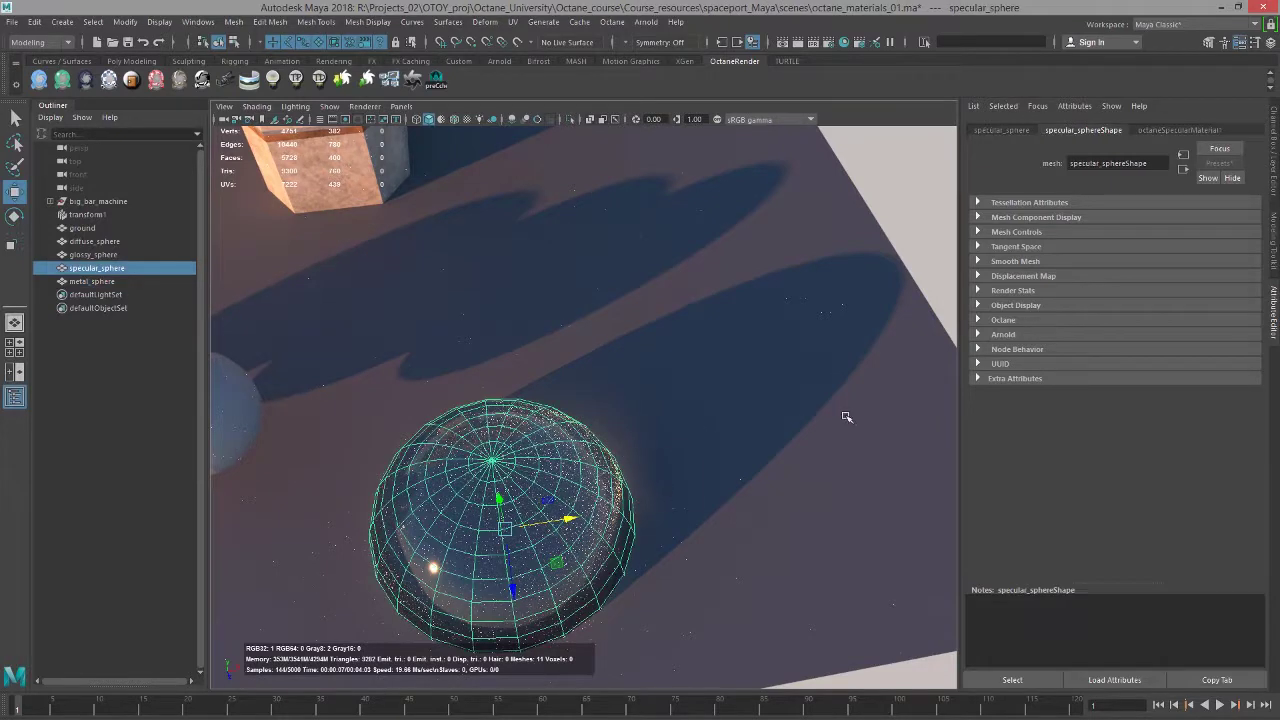
{"action": "left_click", "coordinate": [1176, 130]}
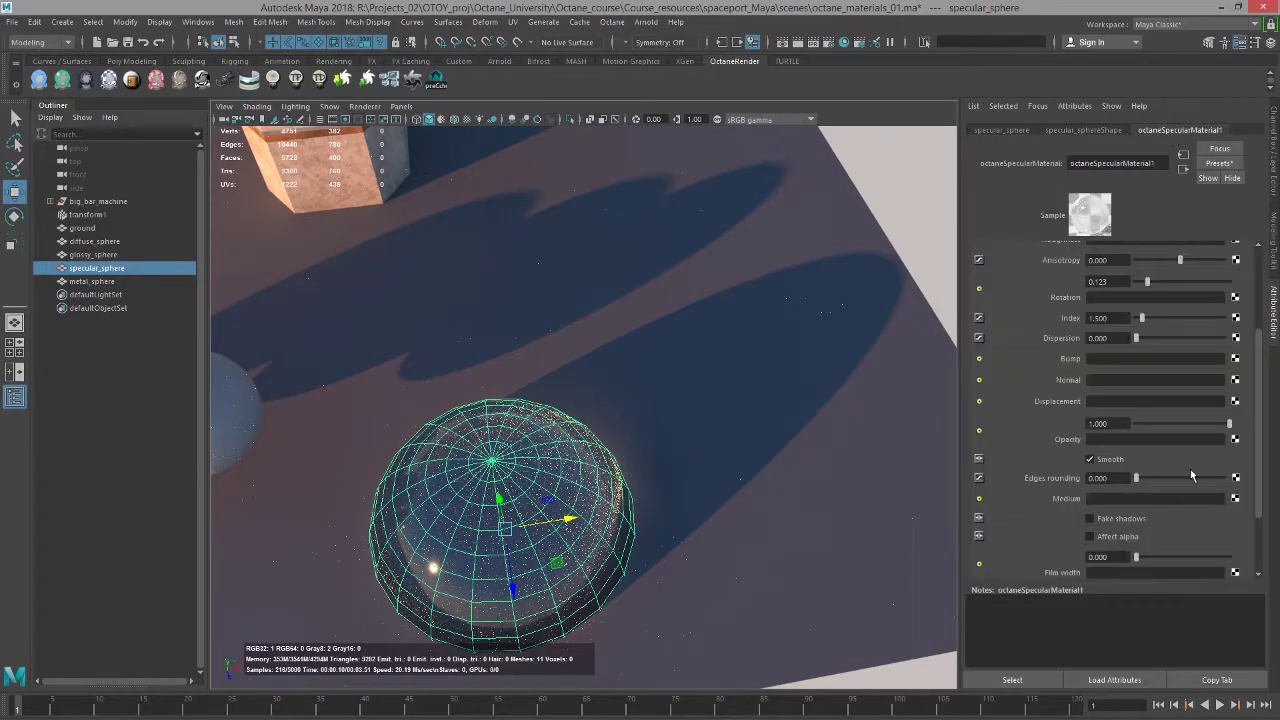
{"action": "left_click", "coordinate": [1008, 680]}
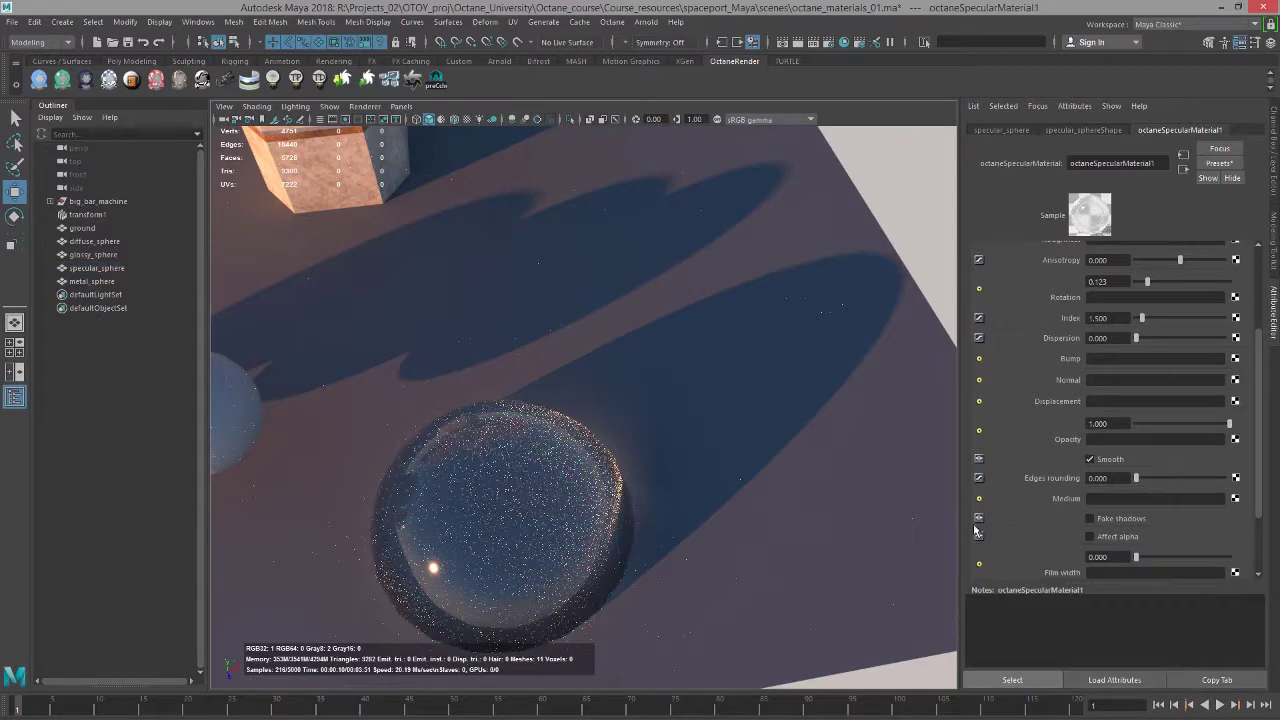
{"action": "double_click", "coordinate": [1128, 318]}
{"action": "type", "text": "1"}
{"action": "key", "text": "Return"}
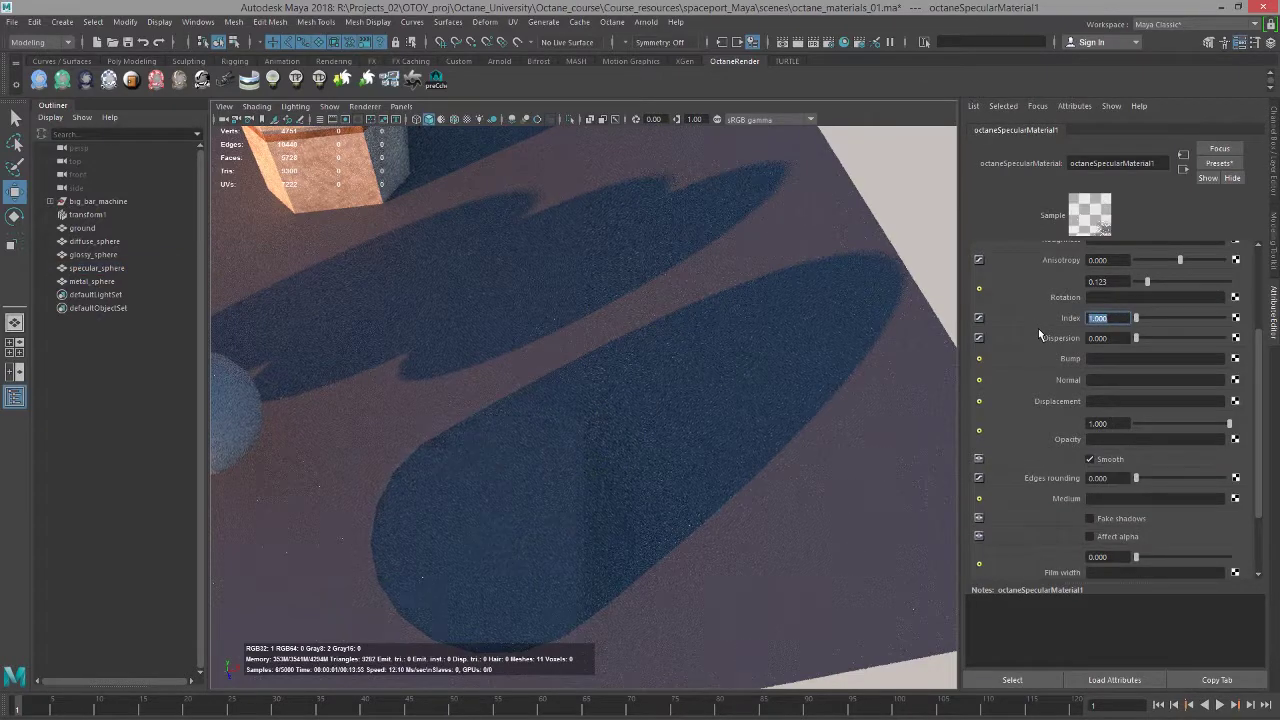
Set the specular material's index of refraction to 1.1.
{"action": "type", "text": "1.5"}
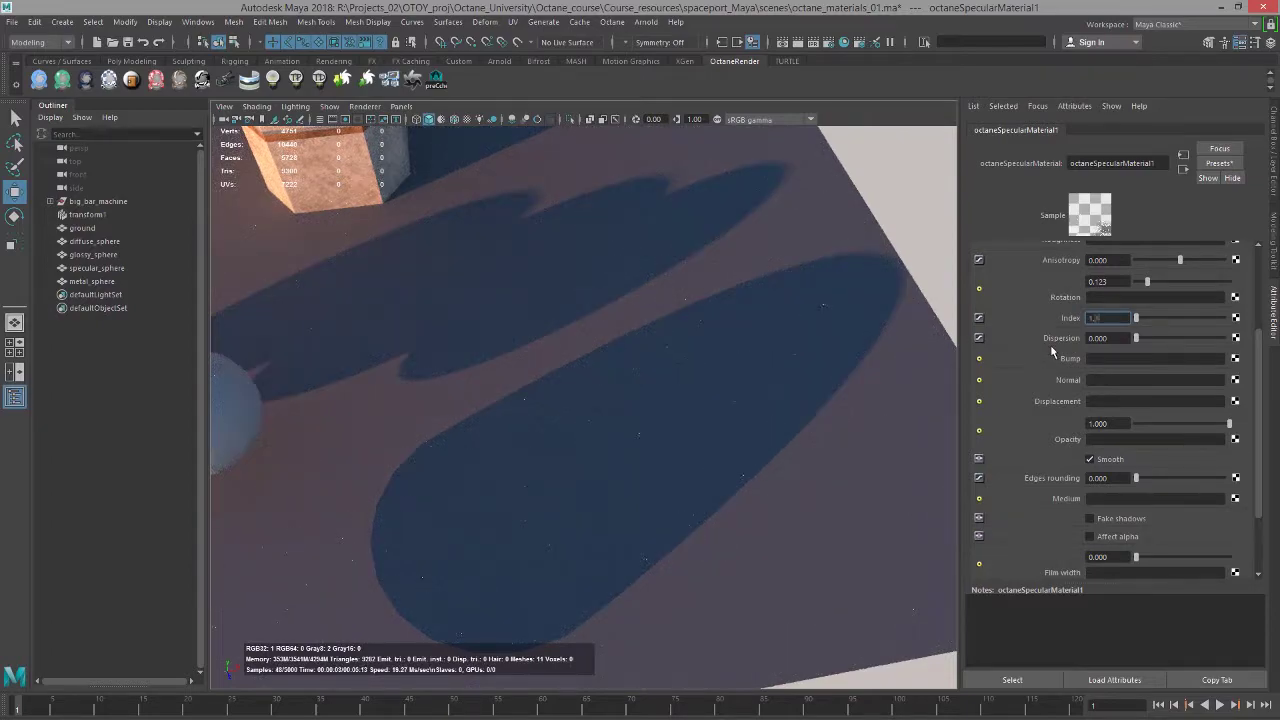
{"action": "key", "text": "Return"}
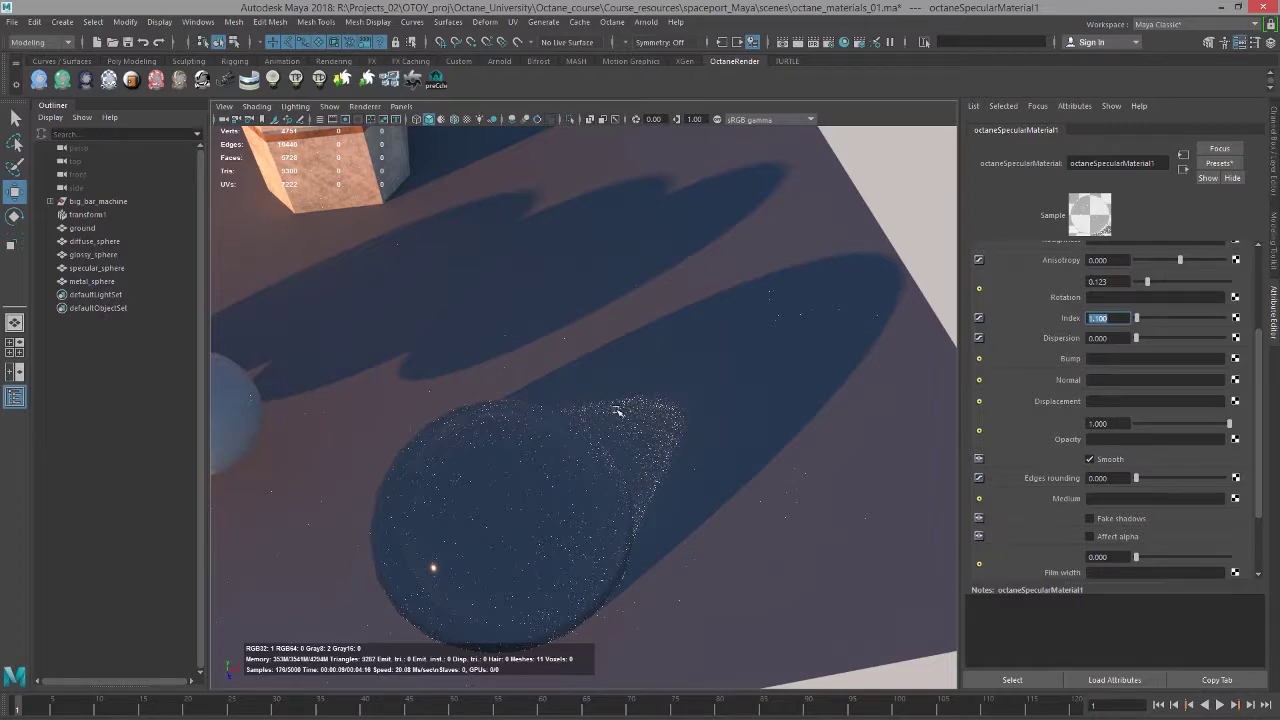
{"action": "key", "text": "Return"}
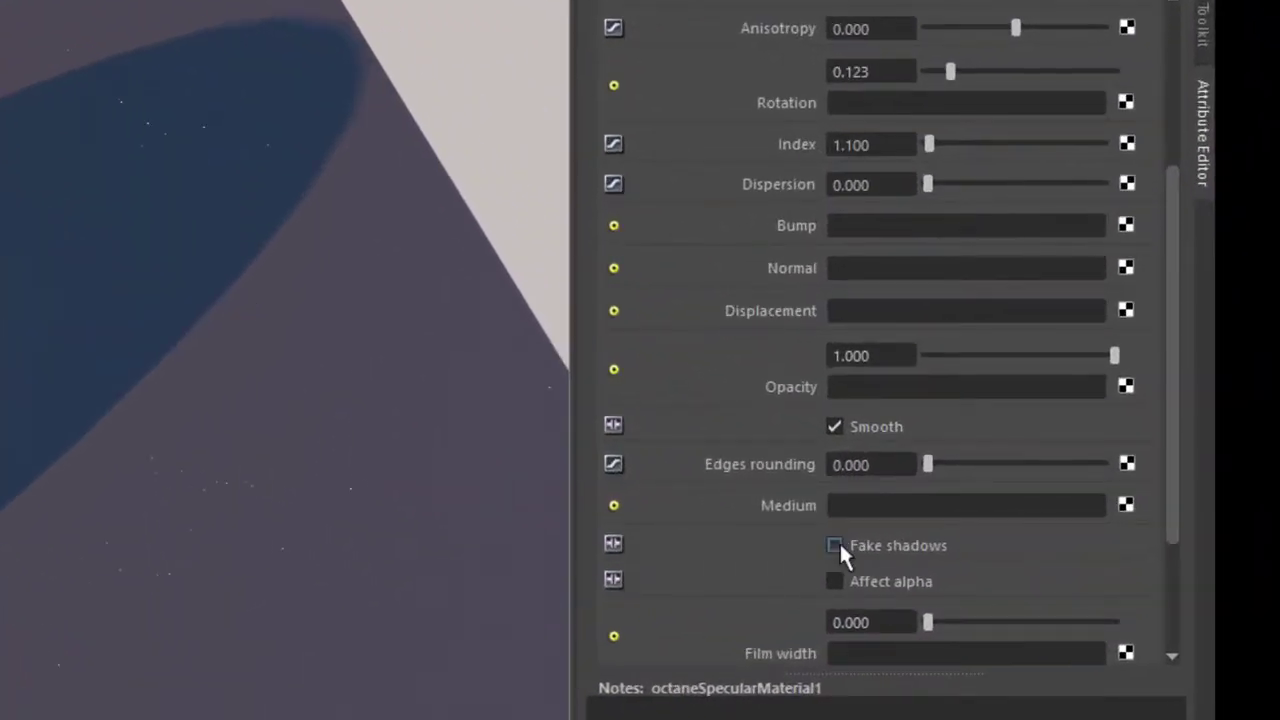
Enable fake shadows on the specular material and compare them off and on with the index of refraction set to 1.8.
{"action": "left_click", "coordinate": [836, 546]}
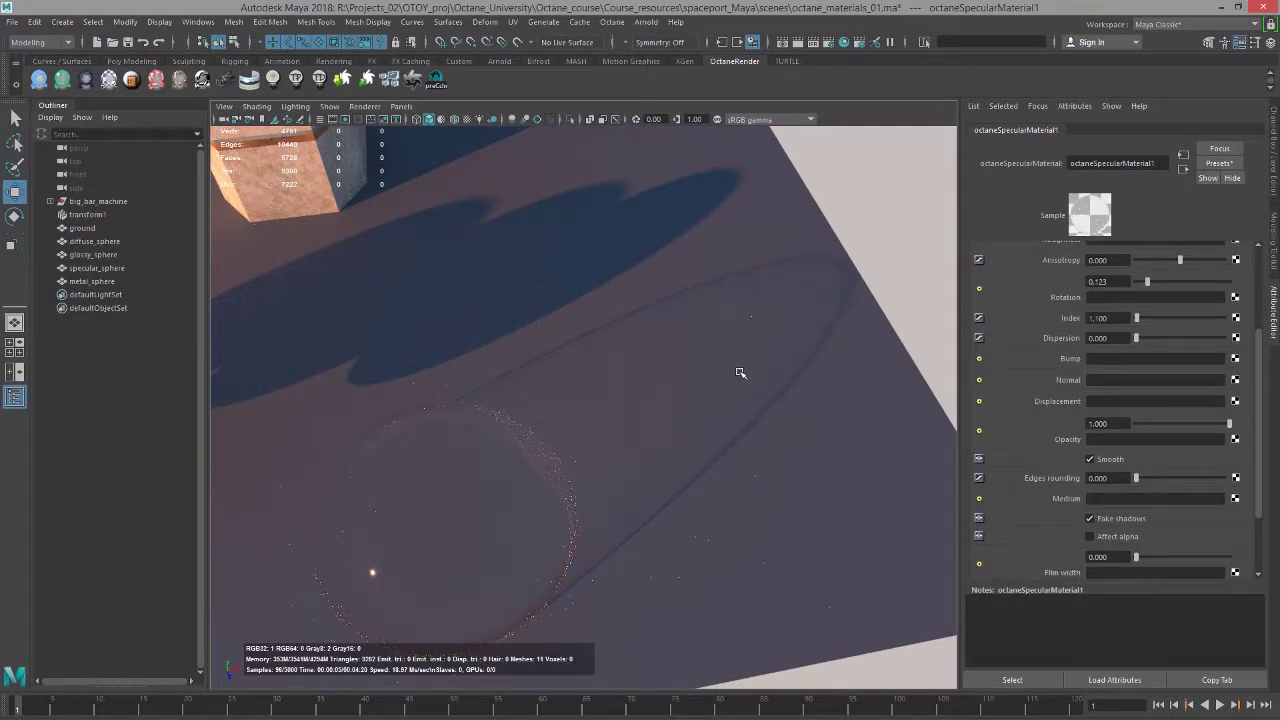
{"action": "left_click", "coordinate": [1090, 518]}
{"action": "double_click", "coordinate": [1098, 318]}
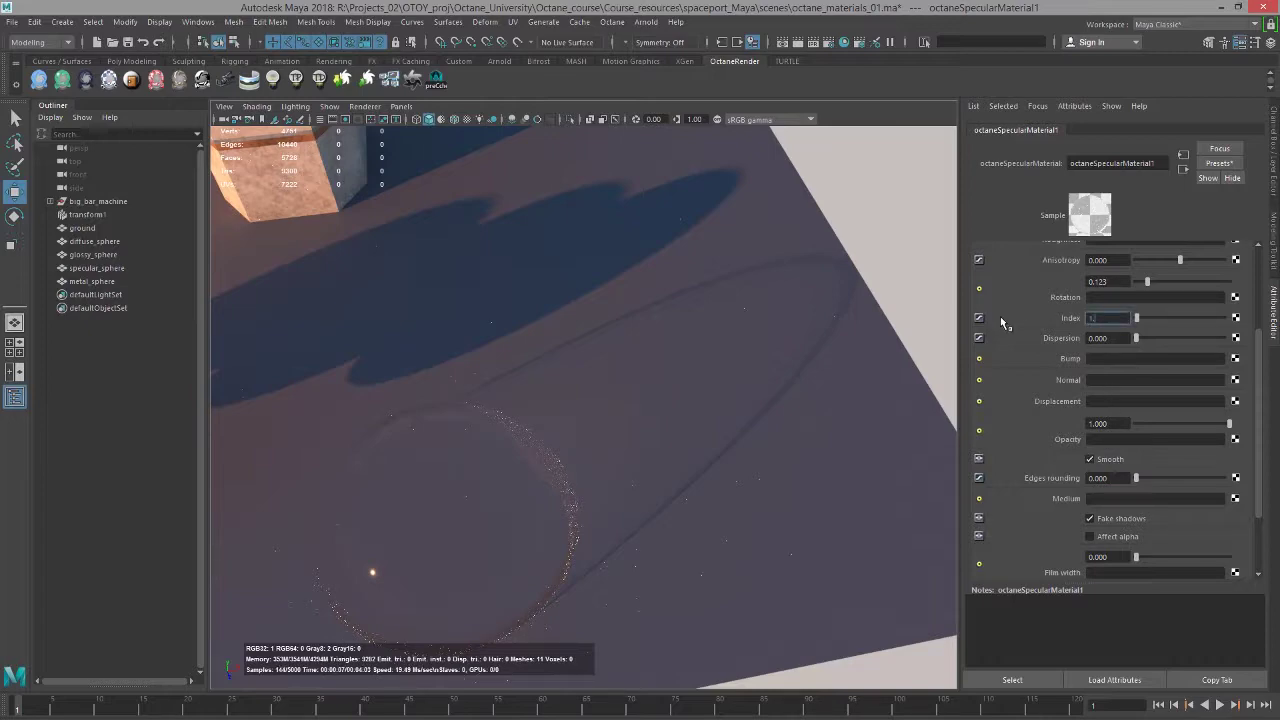
{"action": "type", "text": "1.8"}
{"action": "key", "text": "Return"}
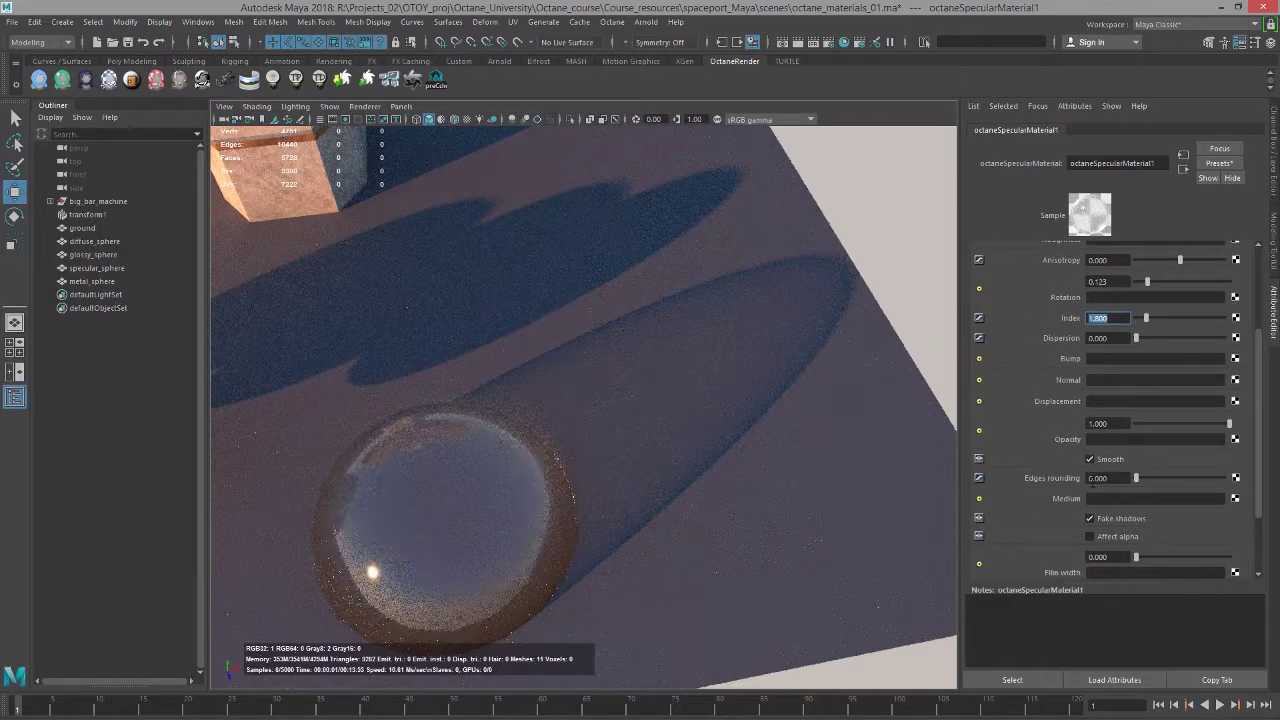
{"action": "left_click", "coordinate": [1097, 519]}
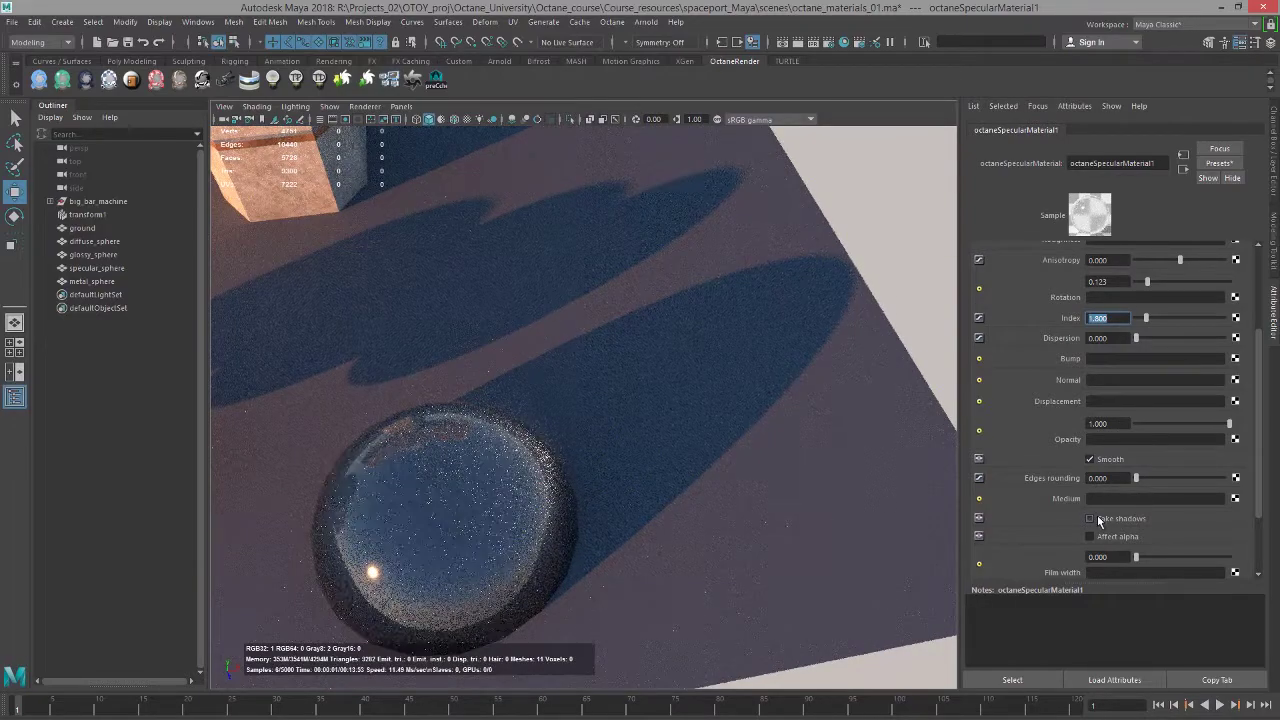
{"action": "left_click", "coordinate": [1099, 519]}
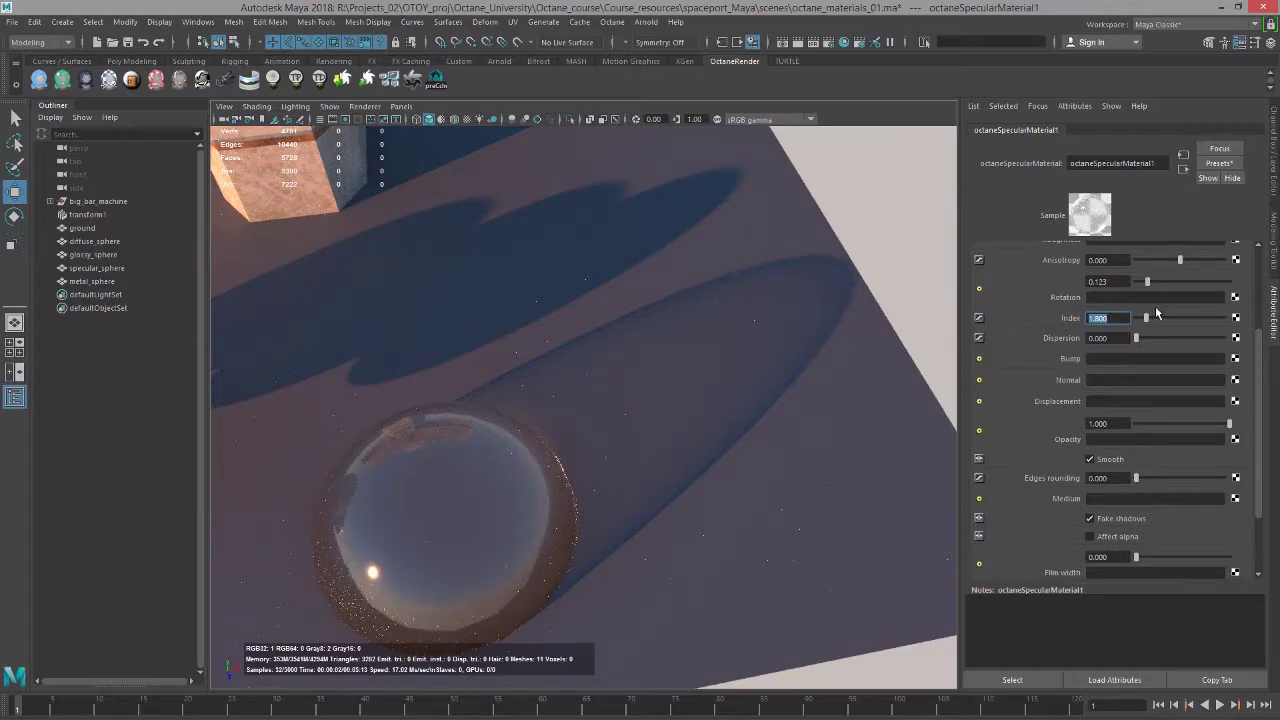
Set the specular material's index of refraction to 1.1 and turn its fake shadows off.
{"action": "type", "text": "1.1"}
{"action": "key", "text": "Return"}
{"action": "scroll", "coordinate": [1152, 330], "scroll_direction": "down", "scroll_amount": 2}
{"action": "left_click", "coordinate": [1089, 446]}
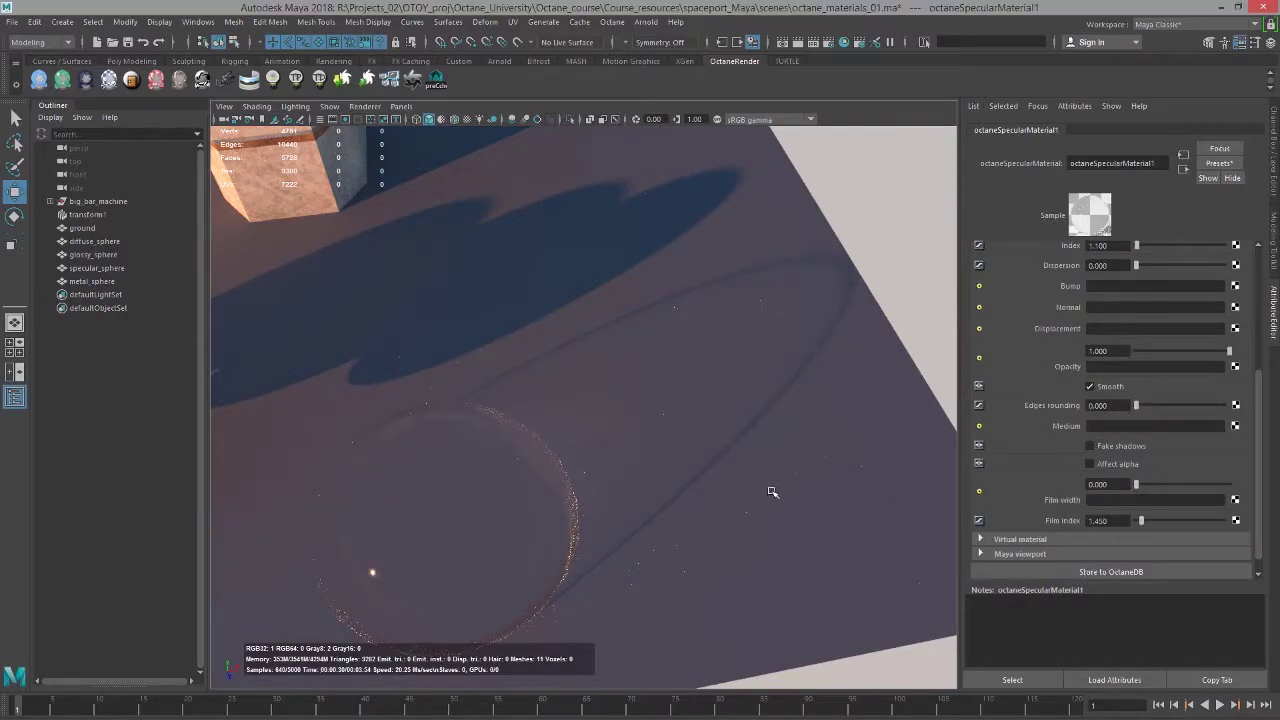
Take a snapshot of a ground-level view of the glass sphere in the Render View and start an IPR render.
{"action": "left_click_drag", "start_coordinate": [757, 491], "coordinate": [529, 240], "text": "alt"}
{"action": "left_click", "coordinate": [198, 21]}
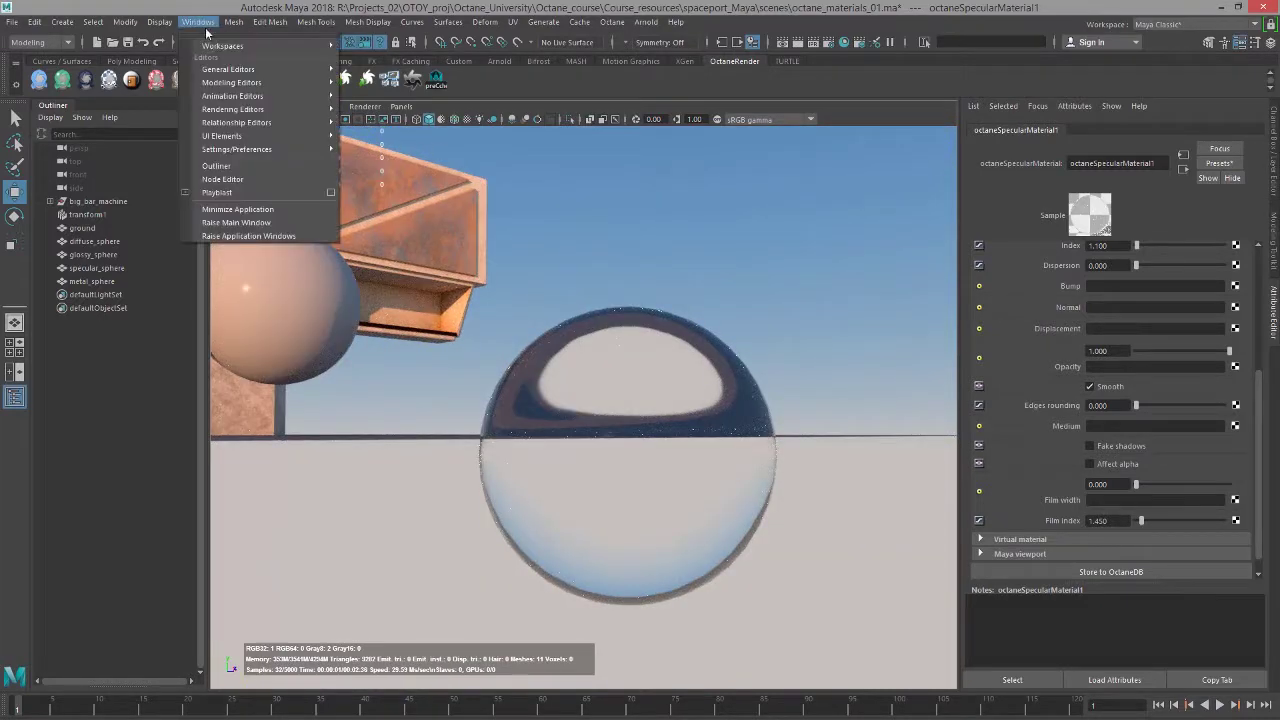
{"action": "mouse_move", "coordinate": [249, 109]}
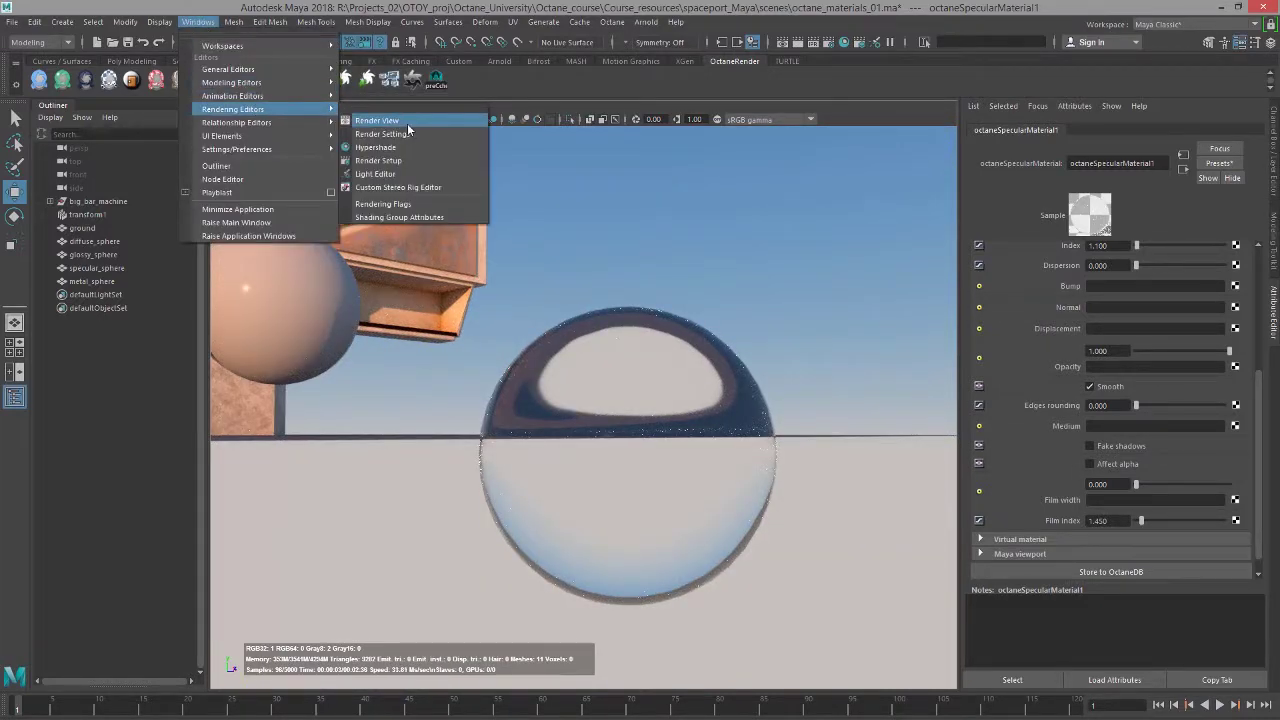
{"action": "left_click", "coordinate": [407, 123]}
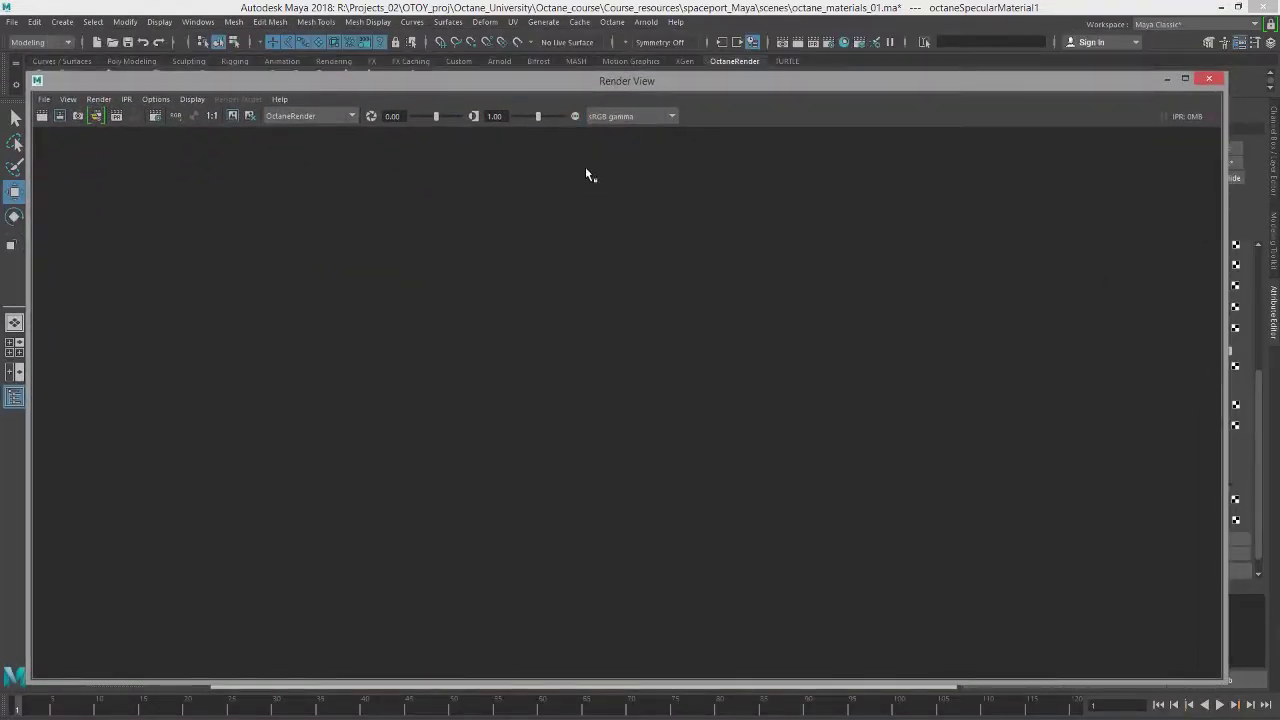
{"action": "left_click", "coordinate": [98, 99]}
{"action": "mouse_move", "coordinate": [134, 186]}
{"action": "left_click", "coordinate": [325, 212]}
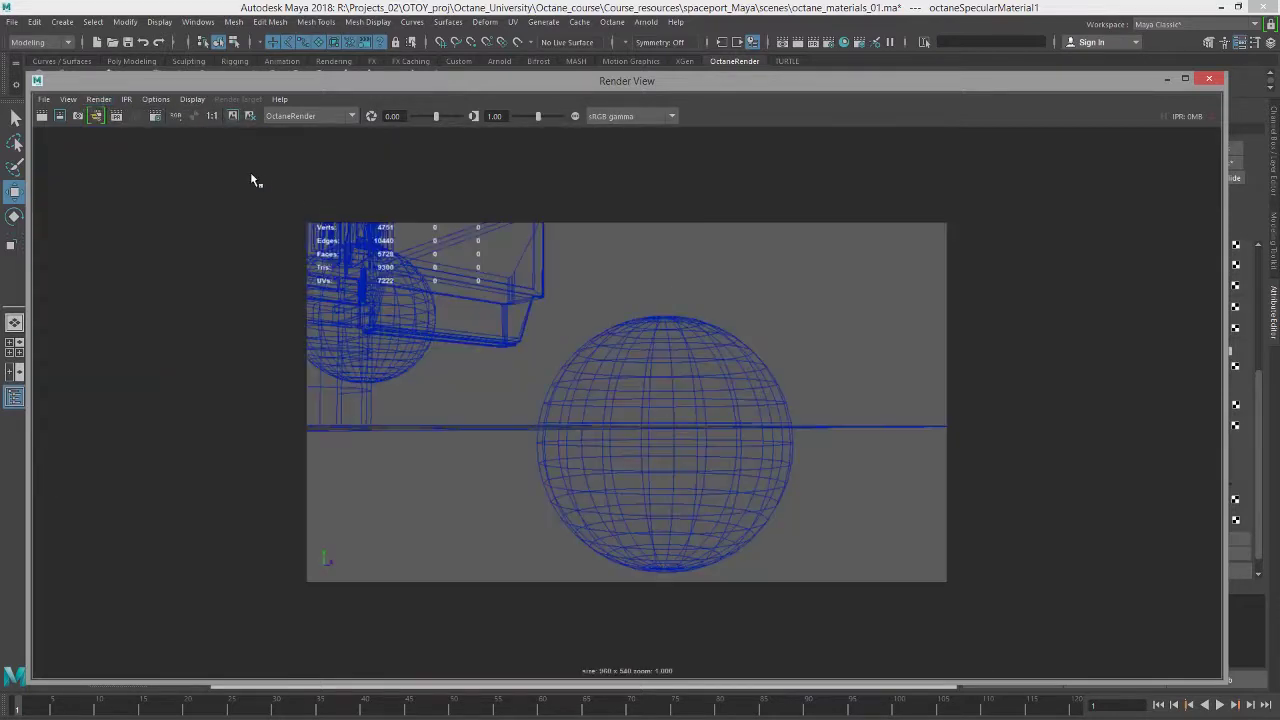
{"action": "left_click", "coordinate": [117, 116]}
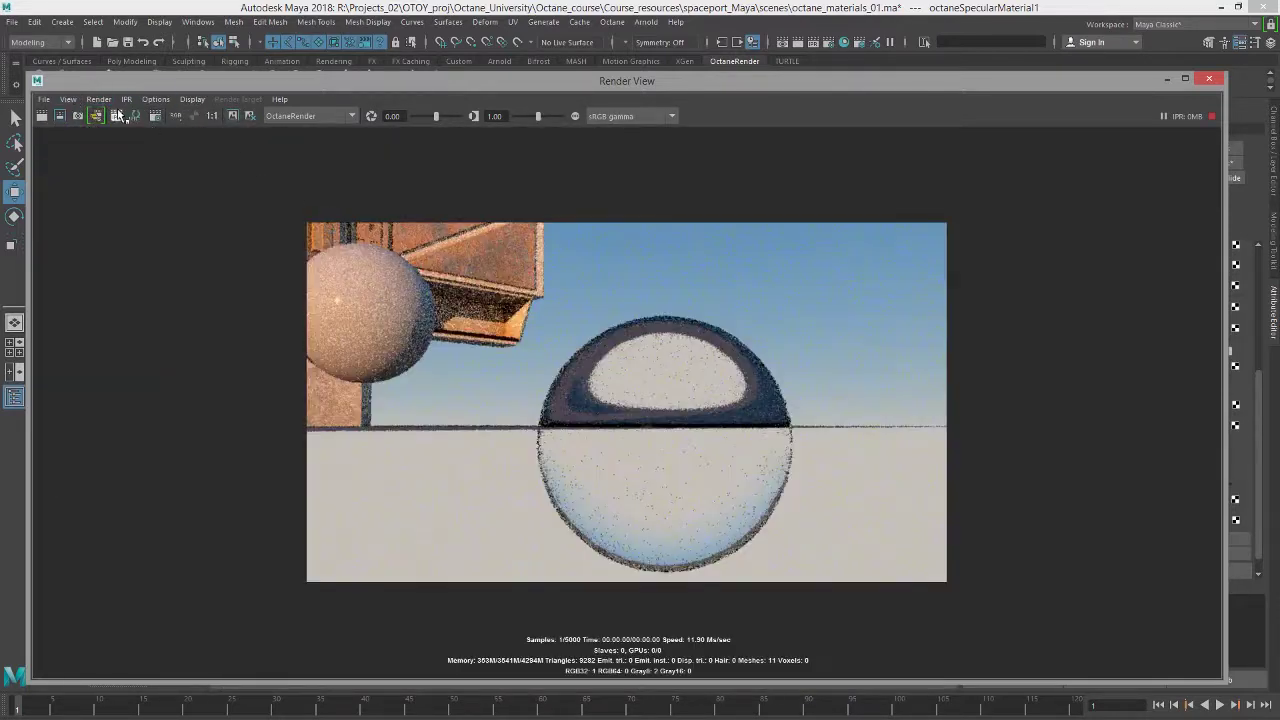
Shrink the Render View window so it clears the material attributes, and display the render's alpha channel.
{"action": "left_click_drag", "start_coordinate": [593, 85], "coordinate": [535, 97]}
{"action": "left_click_drag", "start_coordinate": [1168, 688], "coordinate": [711, 627]}
{"action": "left_click_drag", "start_coordinate": [368, 78], "coordinate": [525, 100]}
{"action": "left_click", "coordinate": [302, 145]}
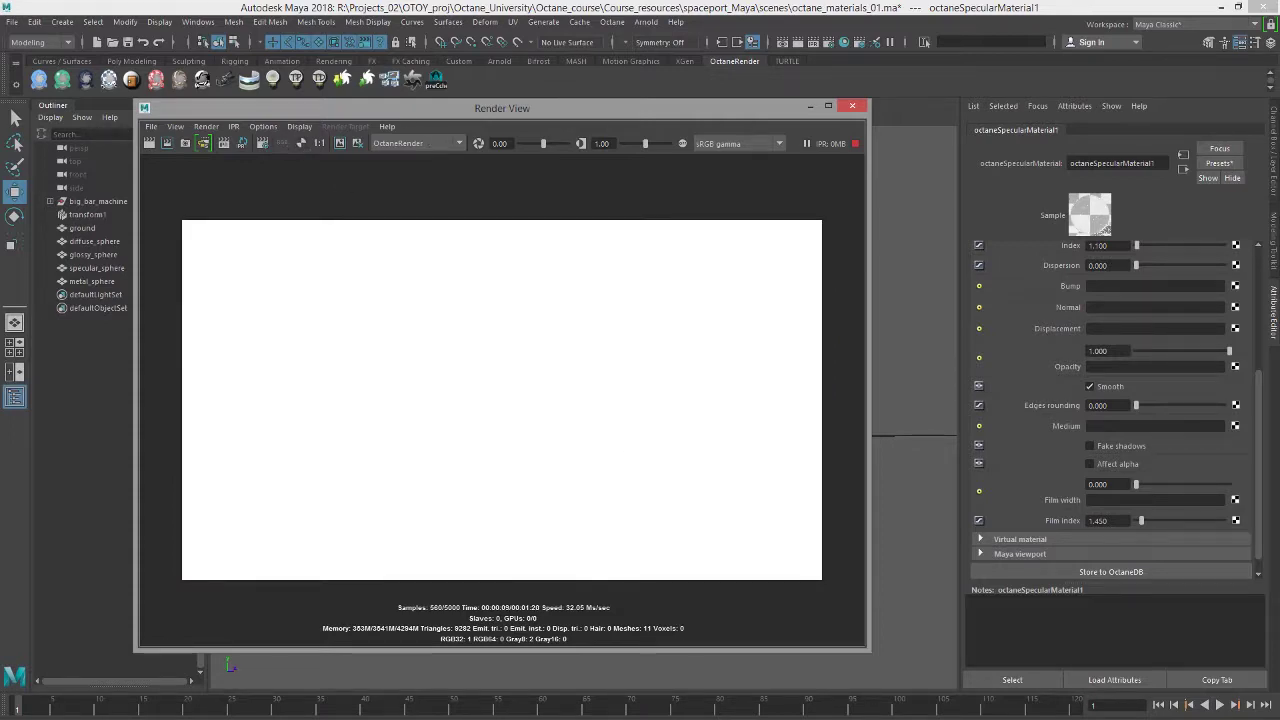
Open the Octane kernel from the render settings and enable its alpha channel.
{"action": "left_click", "coordinate": [203, 143]}
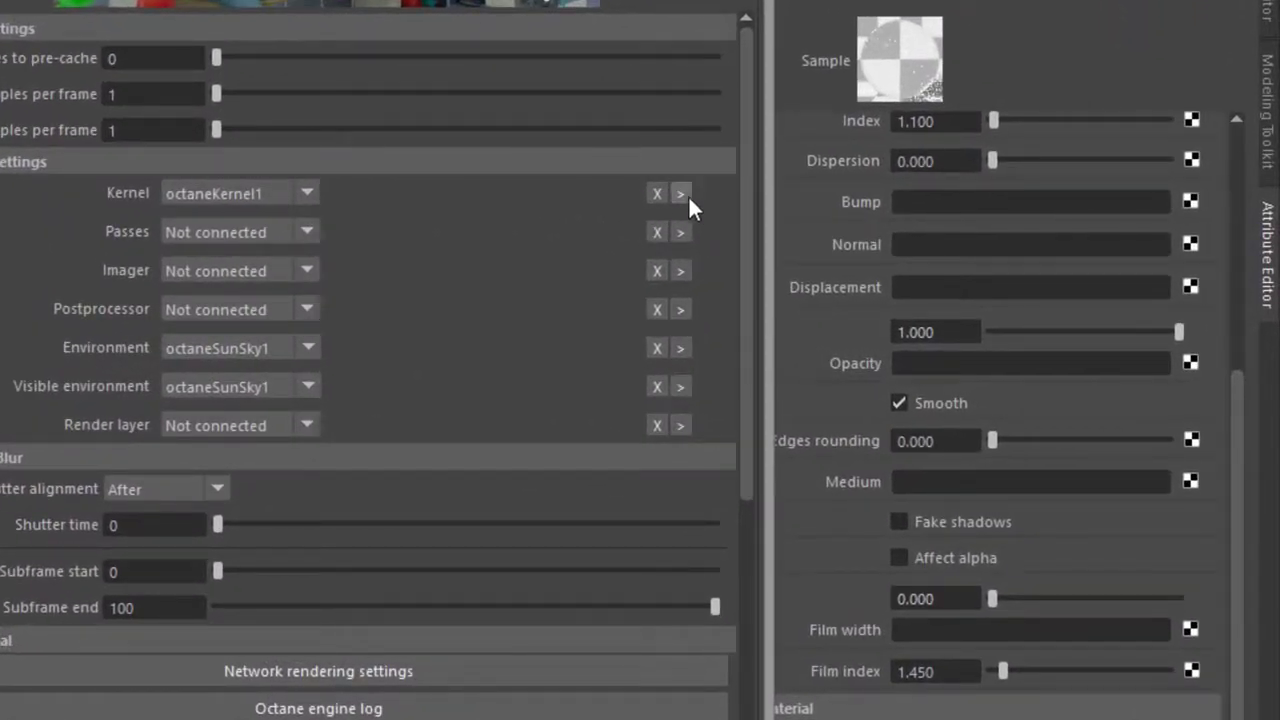
{"action": "left_click", "coordinate": [684, 196]}
{"action": "left_click", "coordinate": [905, 320]}
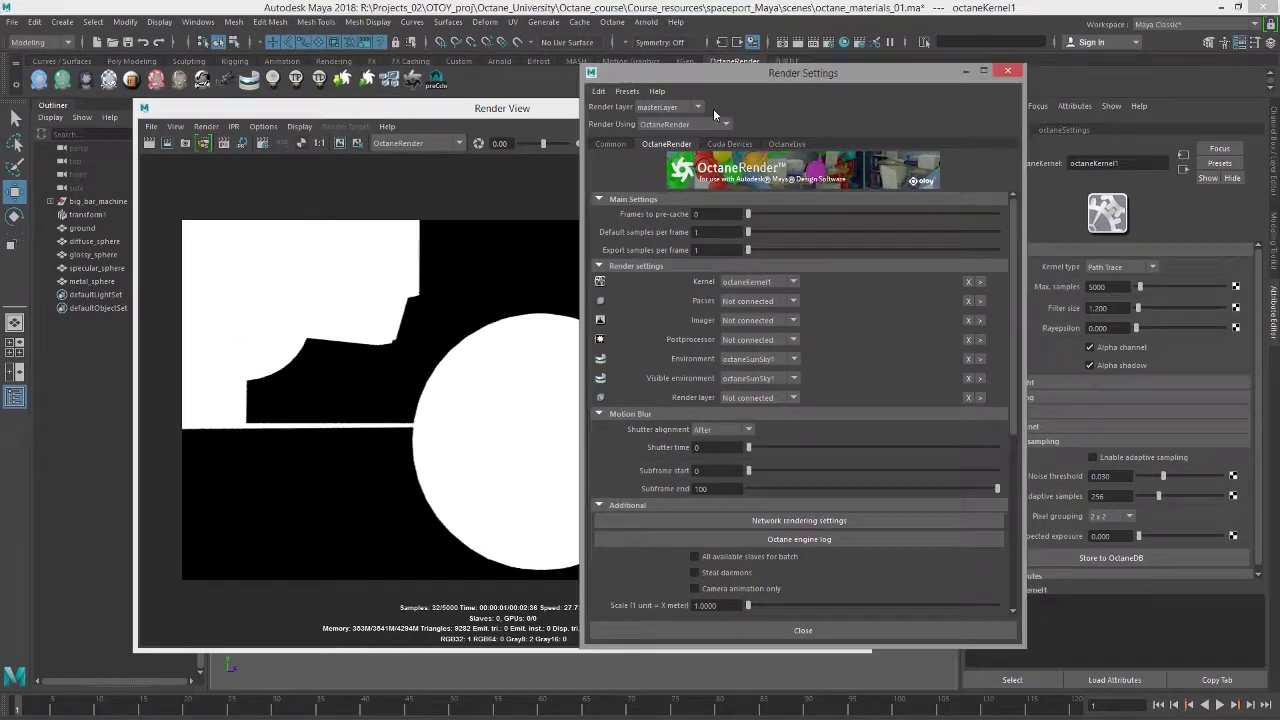
{"action": "left_click", "coordinate": [965, 71]}
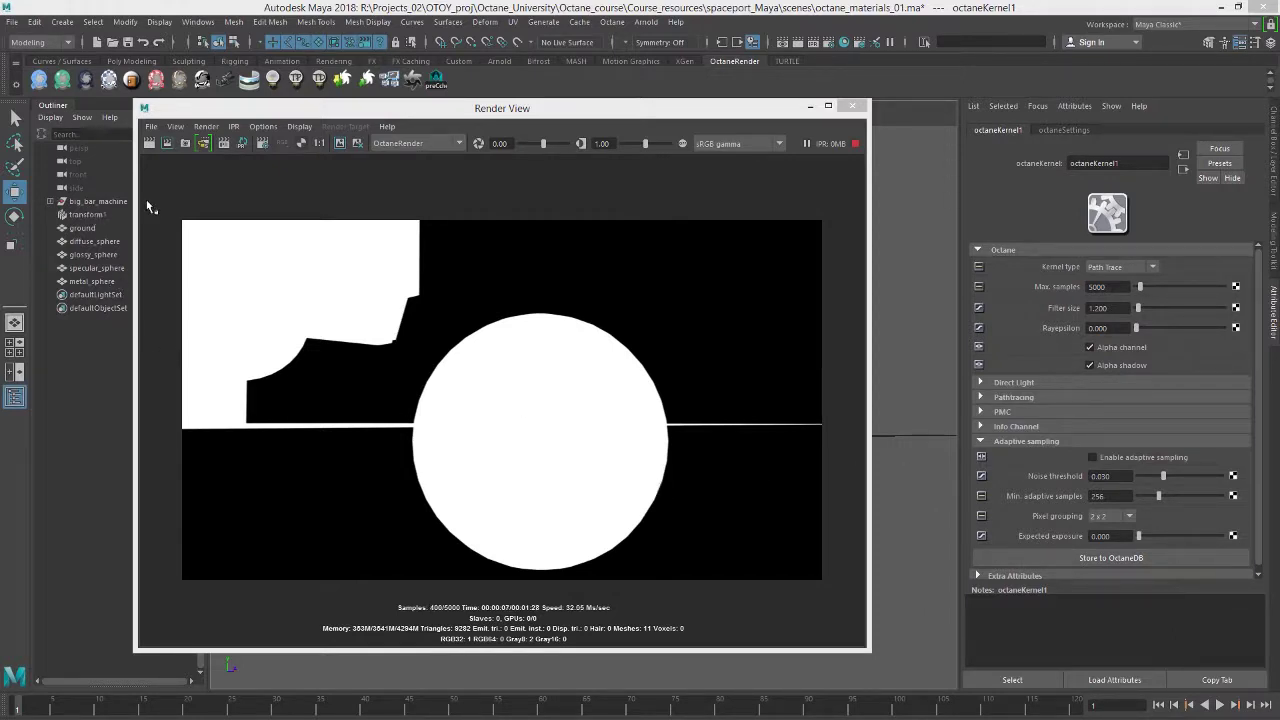
Enable Affect alpha on the specular sphere's material and switch the render display back to RGB colour.
{"action": "left_click", "coordinate": [96, 268]}
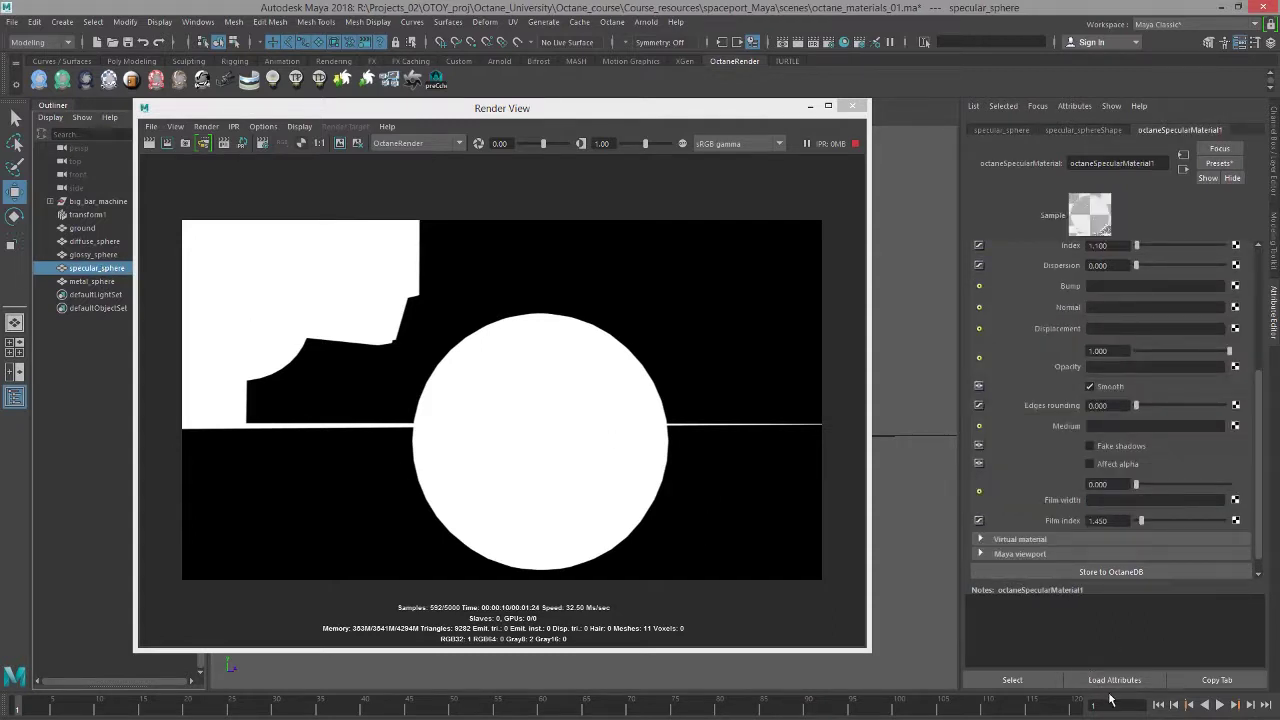
{"action": "left_click", "coordinate": [1103, 467]}
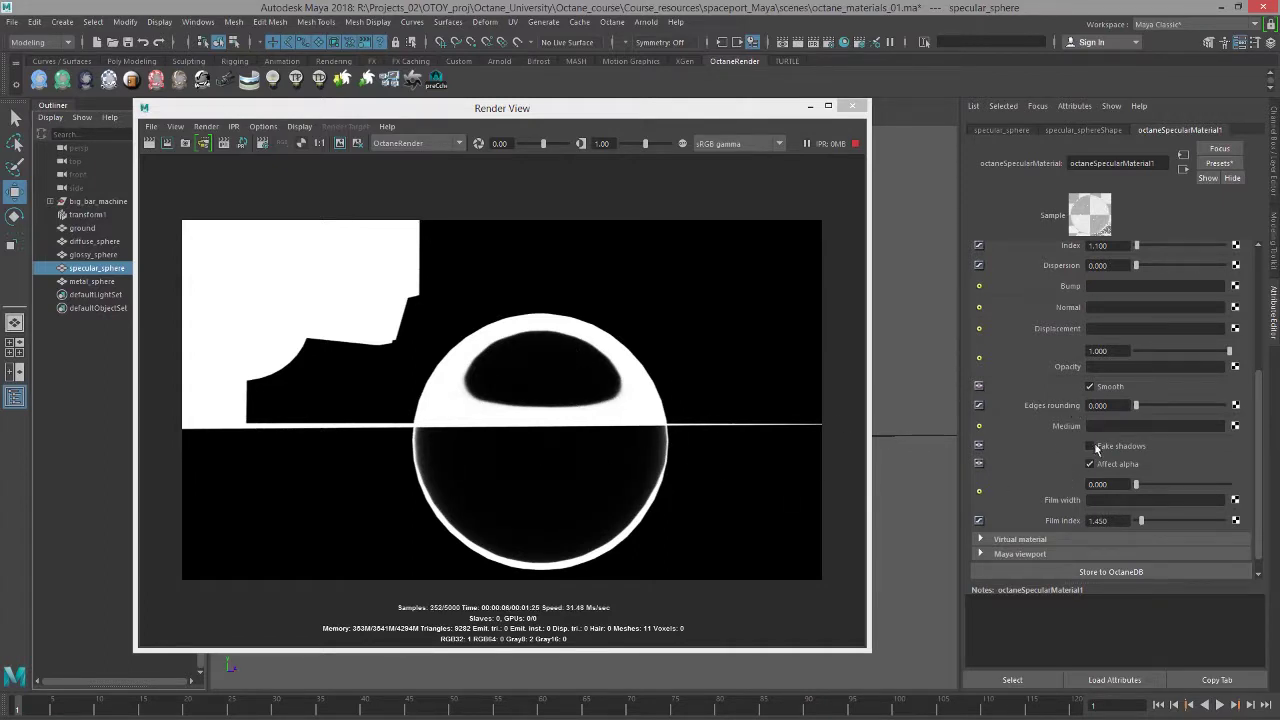
{"action": "left_click", "coordinate": [284, 143]}
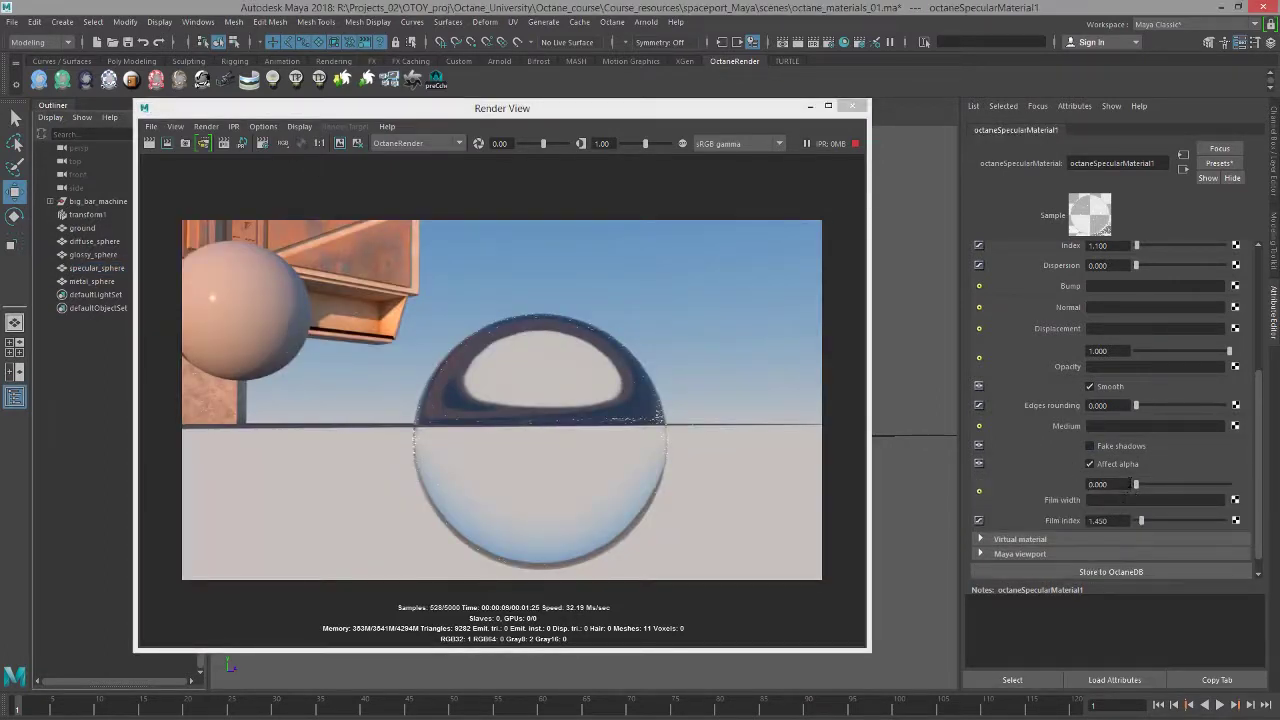
Set the specular material's film width to 0.761 and move the Render View aside to uncover the viewport.
{"action": "left_click_drag", "start_coordinate": [1133, 485], "coordinate": [1206, 490]}
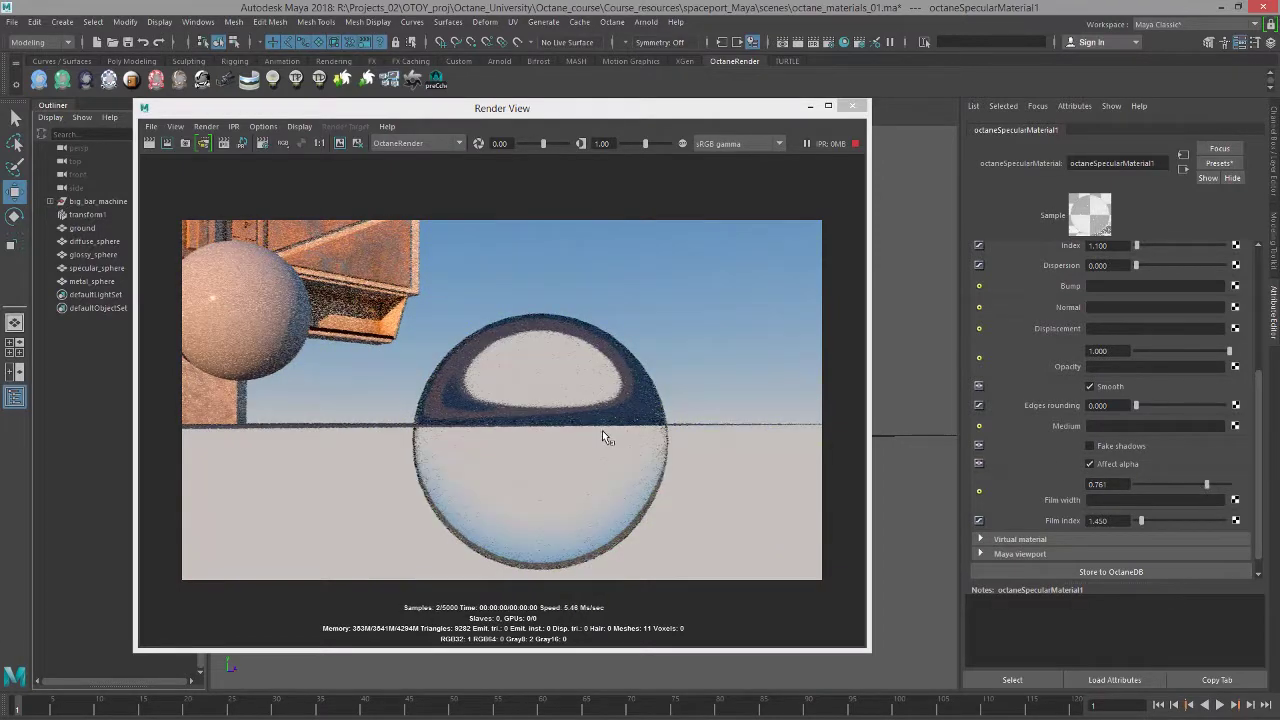
{"action": "left_click", "coordinate": [754, 481]}
{"action": "left_click_drag", "start_coordinate": [658, 110], "coordinate": [202, 186]}
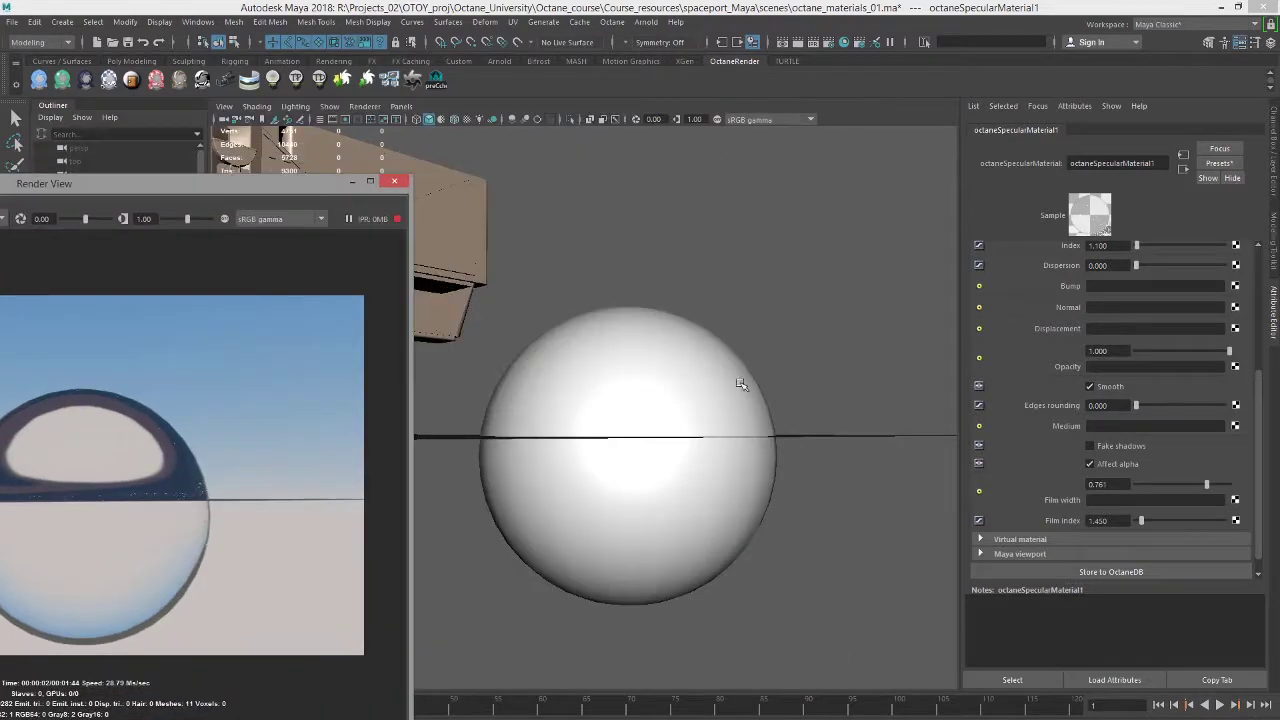
{"action": "left_click_drag", "start_coordinate": [640, 425], "coordinate": [845, 405], "text": "alt"}
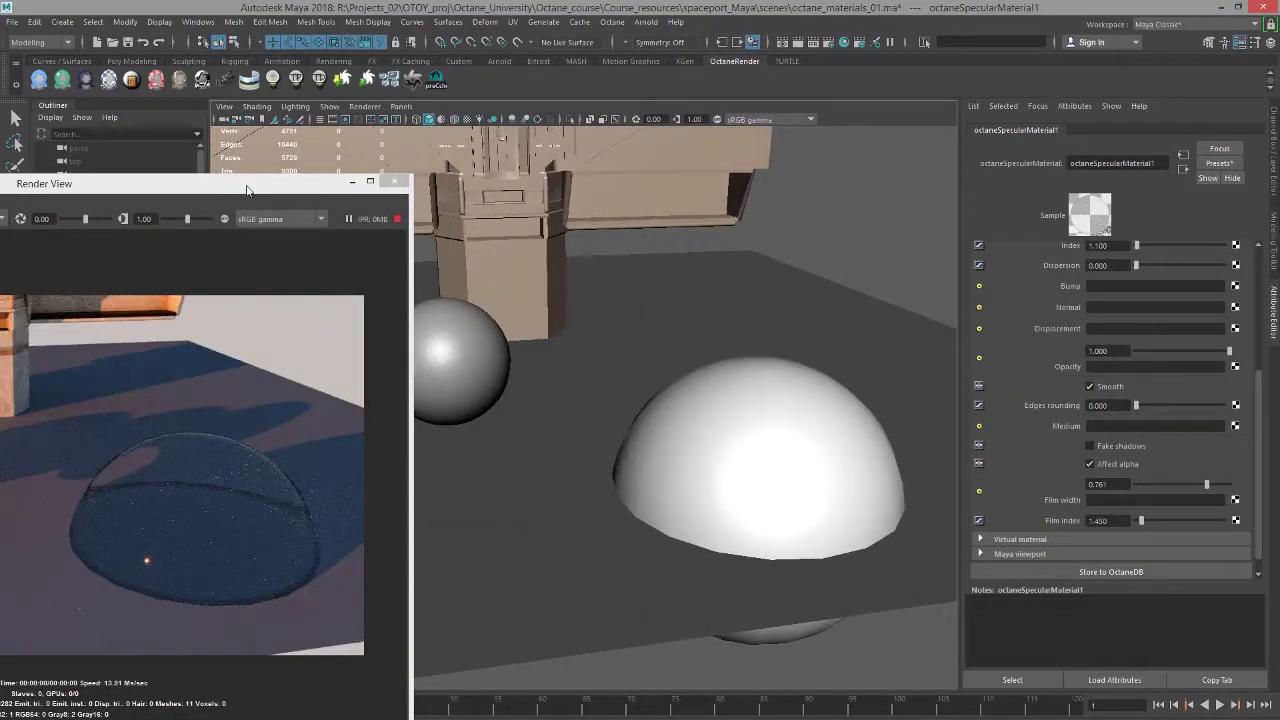
{"action": "left_click_drag", "start_coordinate": [247, 188], "coordinate": [350, 131]}
Set the specular material's roughness to 0.232, index to 2.992 and film width to 0.739.
{"action": "scroll", "coordinate": [1180, 412], "scroll_direction": "up", "scroll_amount": 4}
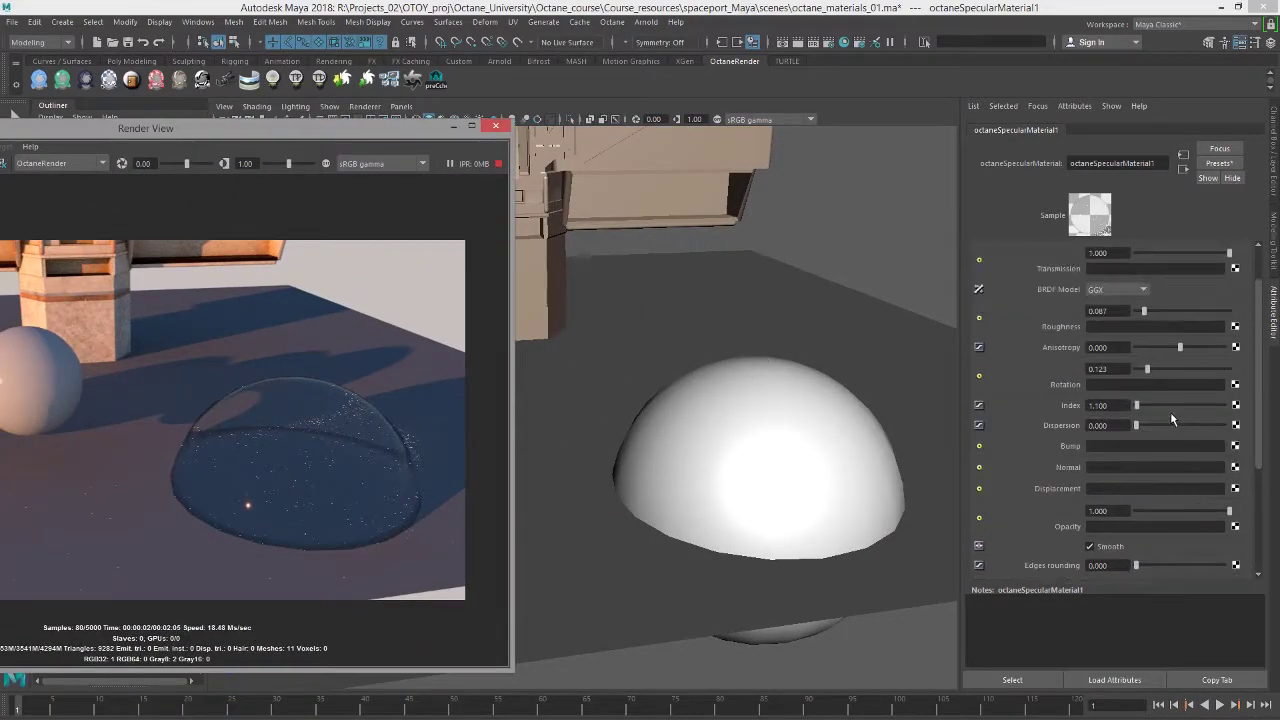
{"action": "left_click_drag", "start_coordinate": [1144, 311], "coordinate": [1183, 316]}
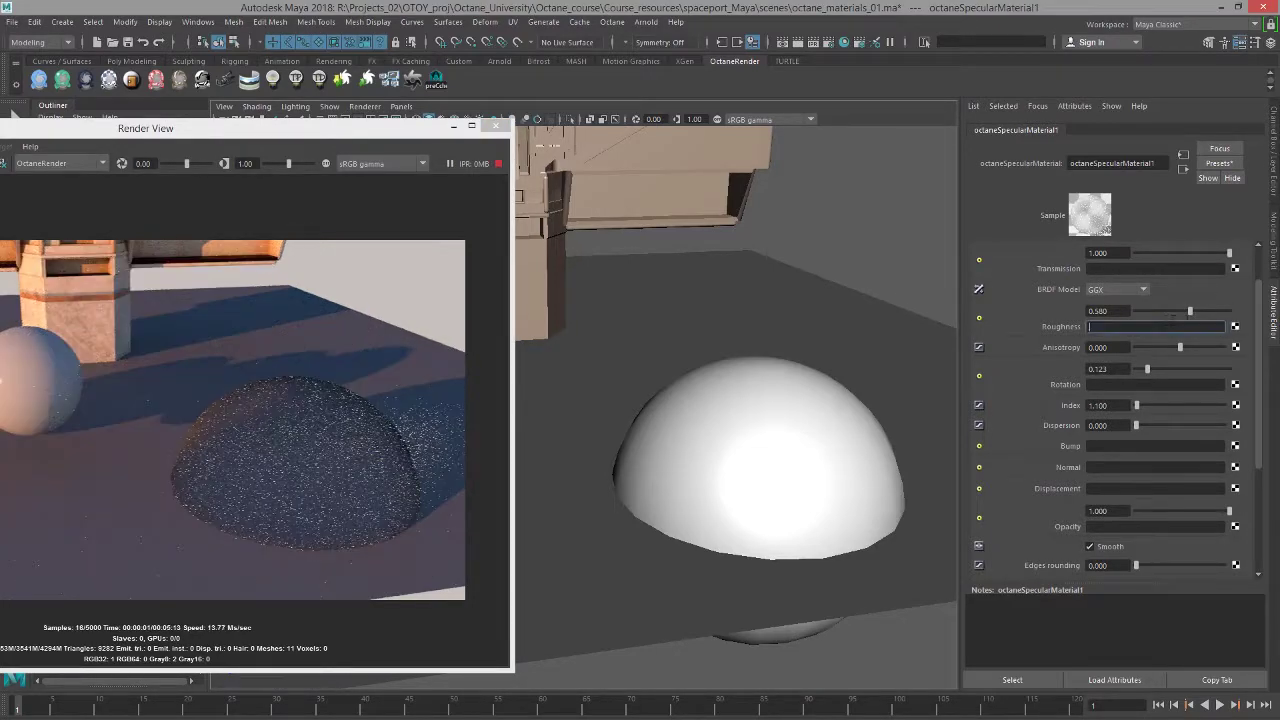
{"action": "left_click_drag", "start_coordinate": [1156, 316], "coordinate": [1157, 316]}
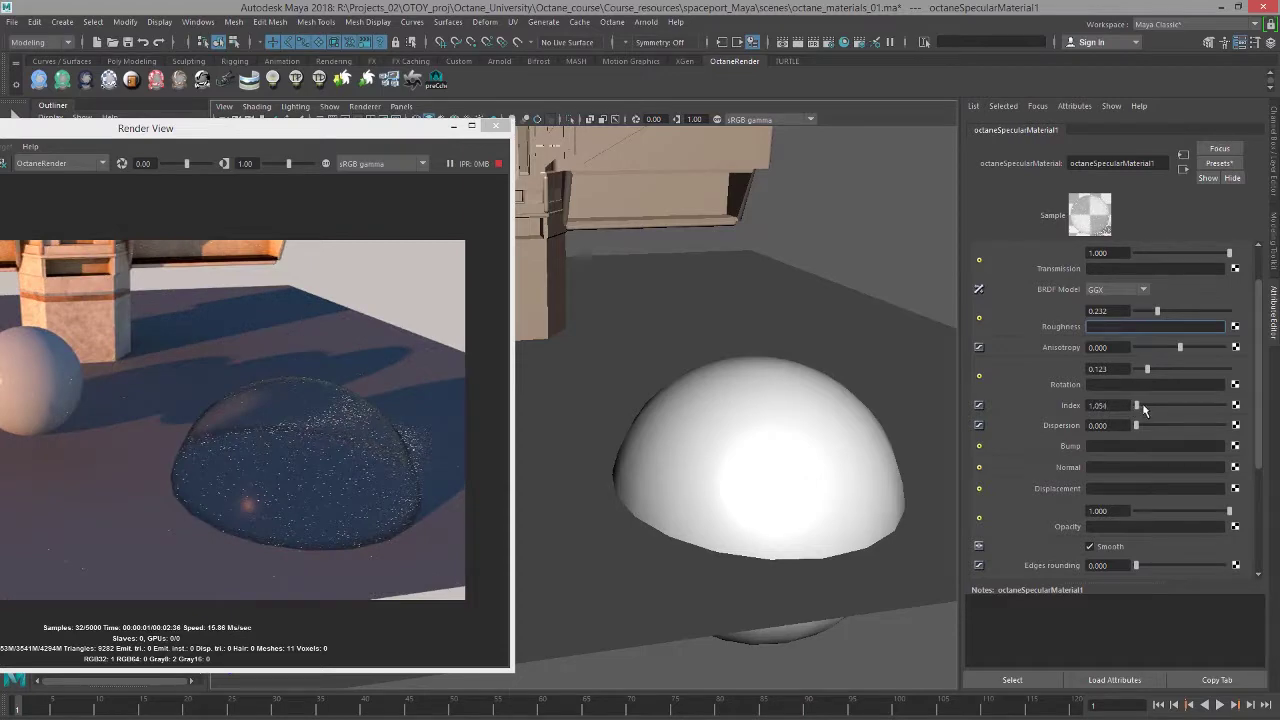
{"action": "left_click_drag", "start_coordinate": [1144, 404], "coordinate": [1160, 404]}
{"action": "scroll", "coordinate": [1200, 480], "scroll_direction": "down", "scroll_amount": 5}
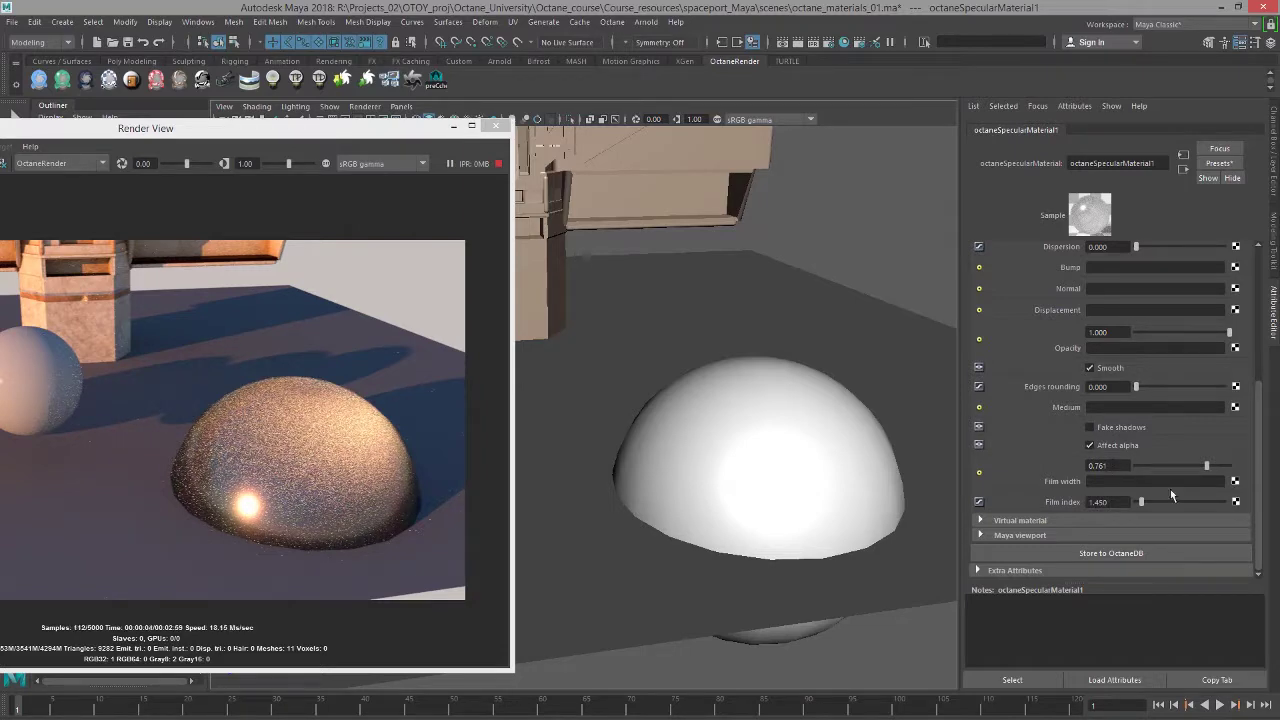
{"action": "mouse_move", "coordinate": [1182, 464]}
{"action": "left_mouse_down"}
{"action": "mouse_move", "coordinate": [1151, 467]}
{"action": "mouse_move", "coordinate": [1204, 472]}
{"action": "left_mouse_up"}
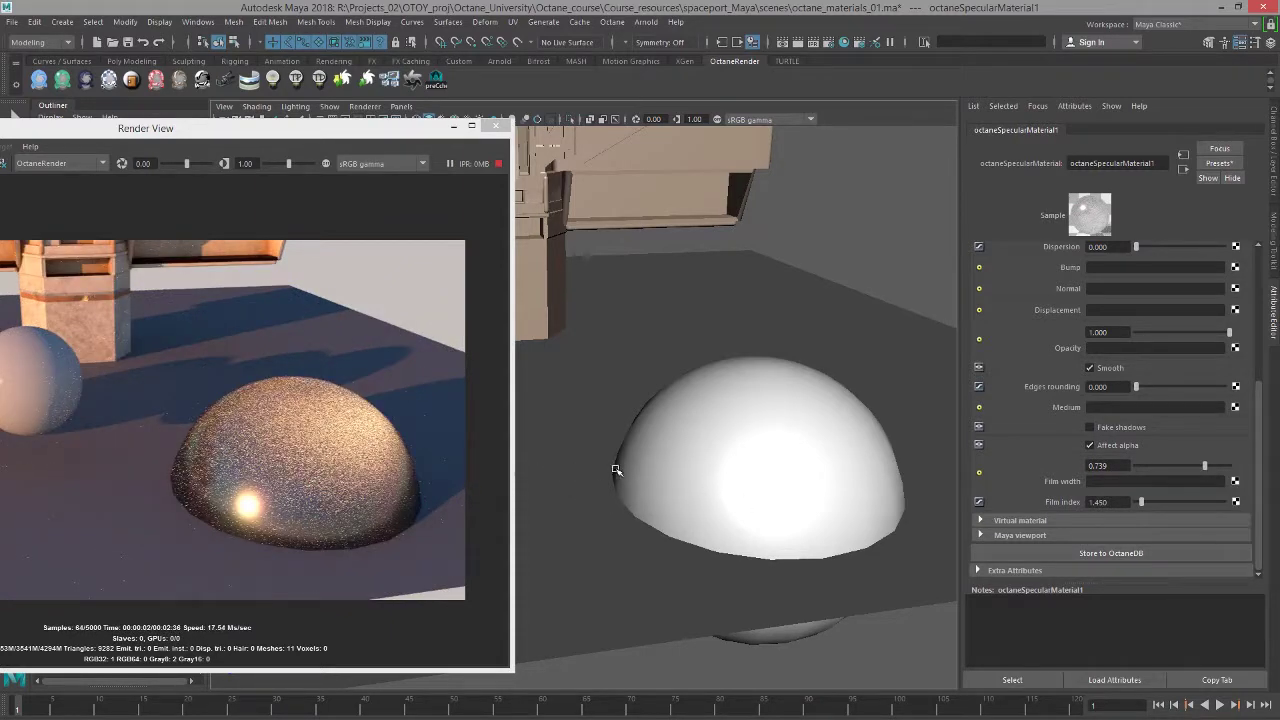
Lower the specular material's roughness to 0.101 and its index of refraction to 1.915.
{"action": "scroll", "coordinate": [1130, 320], "scroll_direction": "up", "scroll_amount": 5}
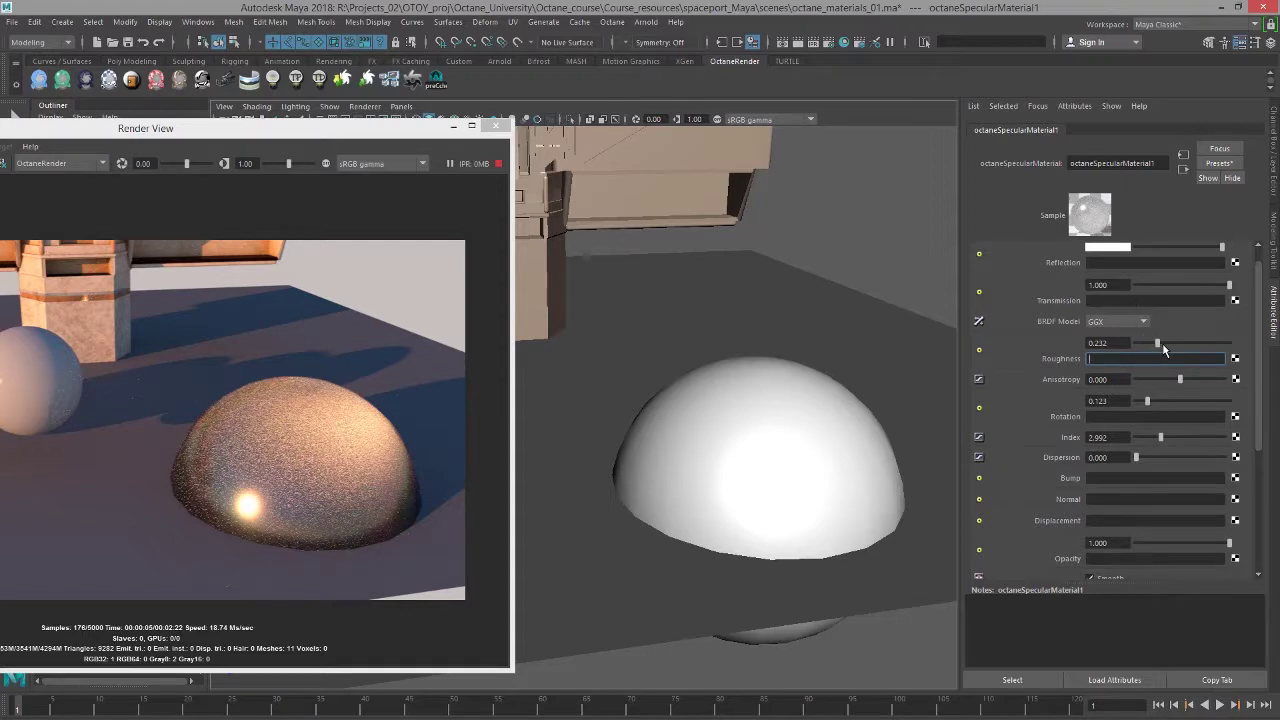
{"action": "left_click_drag", "start_coordinate": [1160, 342], "coordinate": [1145, 343]}
{"action": "left_click_drag", "start_coordinate": [1151, 437], "coordinate": [1148, 441]}
{"action": "left_click_drag", "start_coordinate": [866, 449], "coordinate": [858, 412], "text": "alt"}
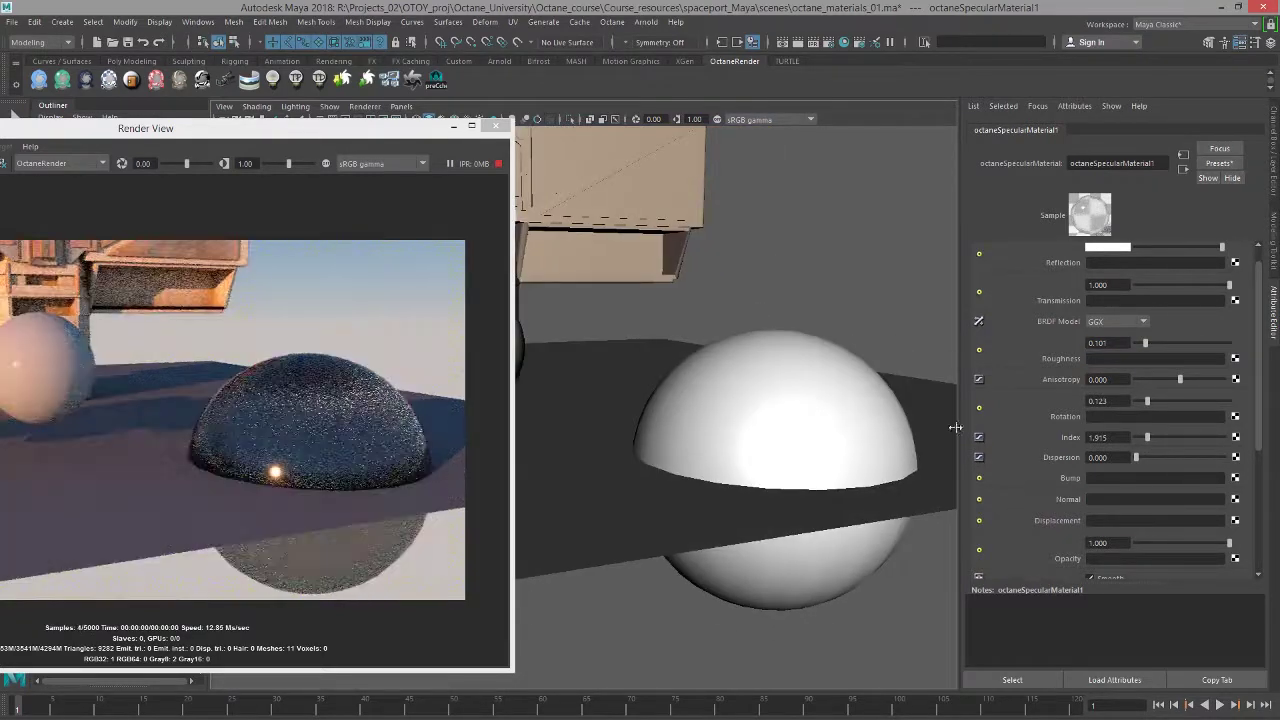
Try an index of refraction of 1.2 on the specular material and settle on 1.5.
{"action": "left_click", "coordinate": [1100, 437]}
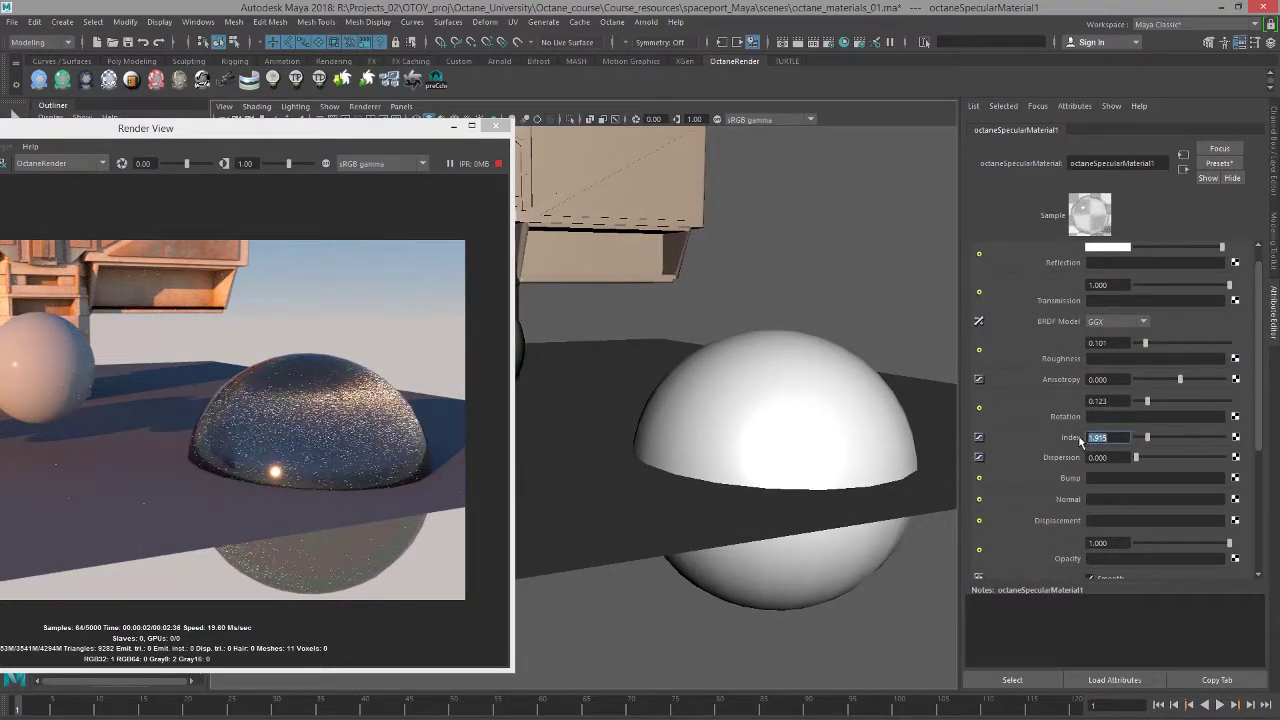
{"action": "type", "text": "1.2"}
{"action": "key", "text": "Return"}
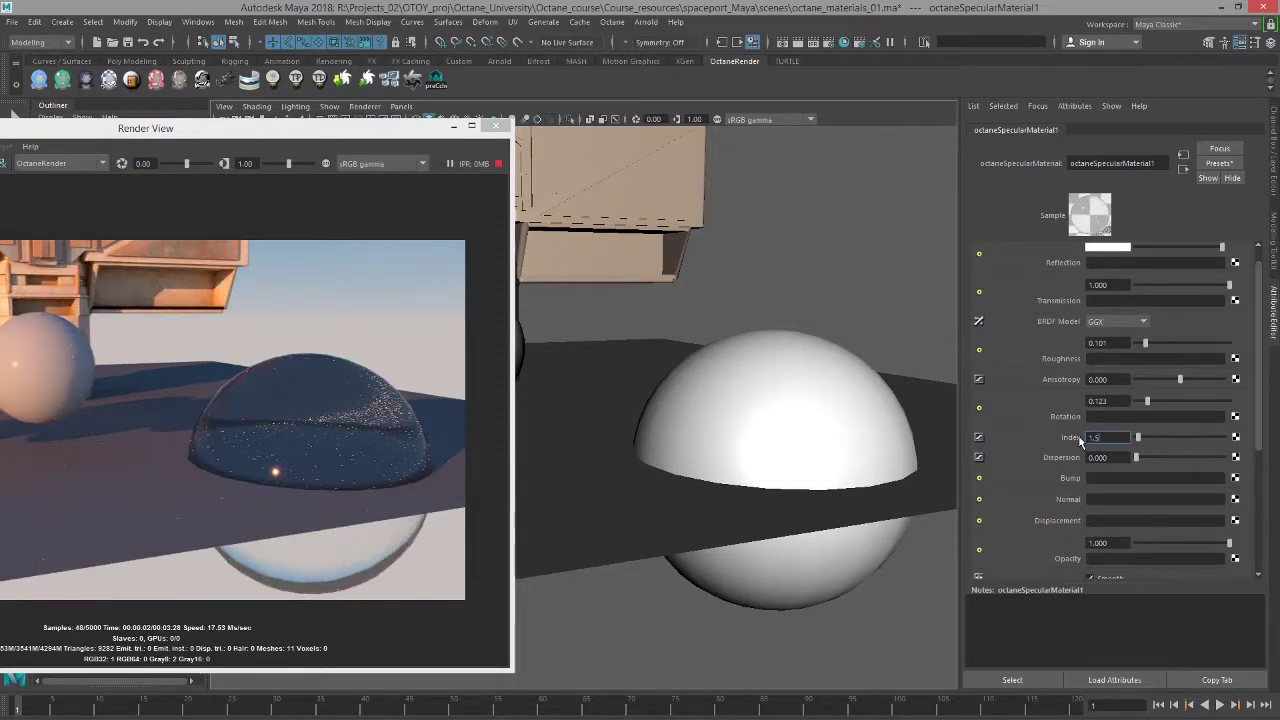
{"action": "type", "text": "1.5"}
{"action": "key", "text": "Return"}
Set the specular material's film index to 4.138 and its film width to 0.174.
{"action": "left_click_drag", "start_coordinate": [1258, 390], "coordinate": [1152, 466]}
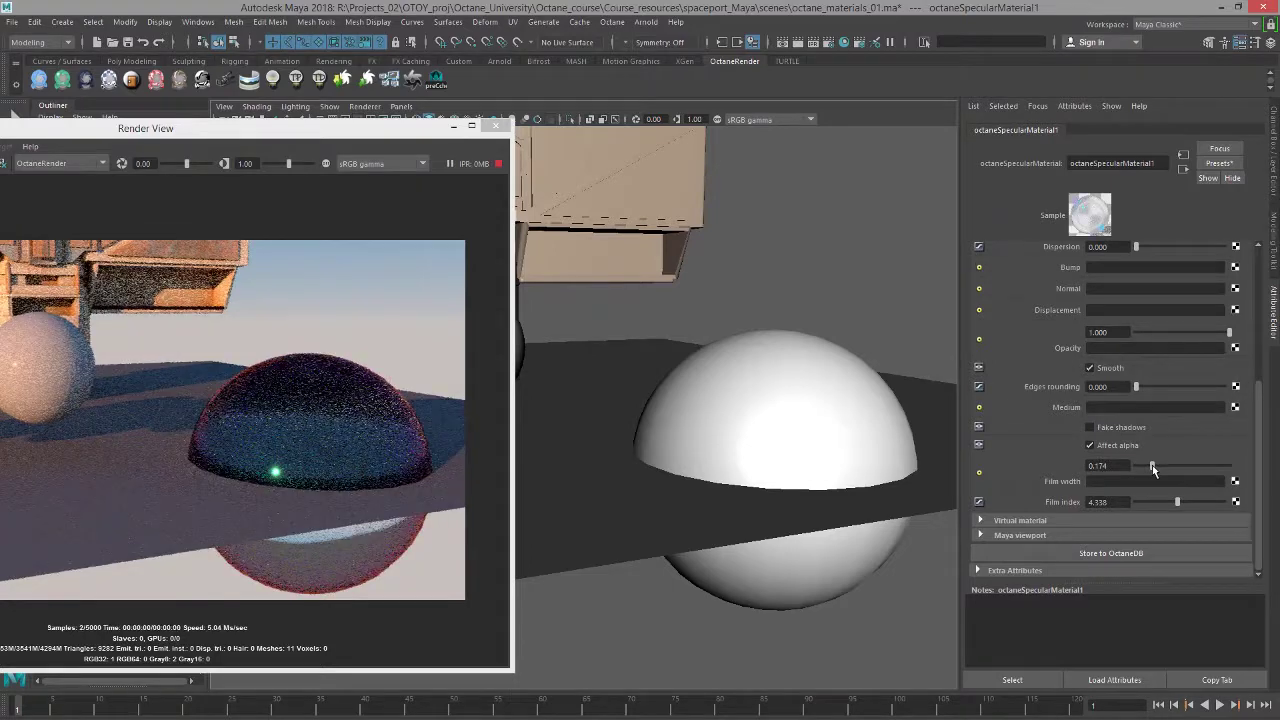
{"action": "left_click_drag", "start_coordinate": [822, 443], "coordinate": [851, 414], "text": "alt"}
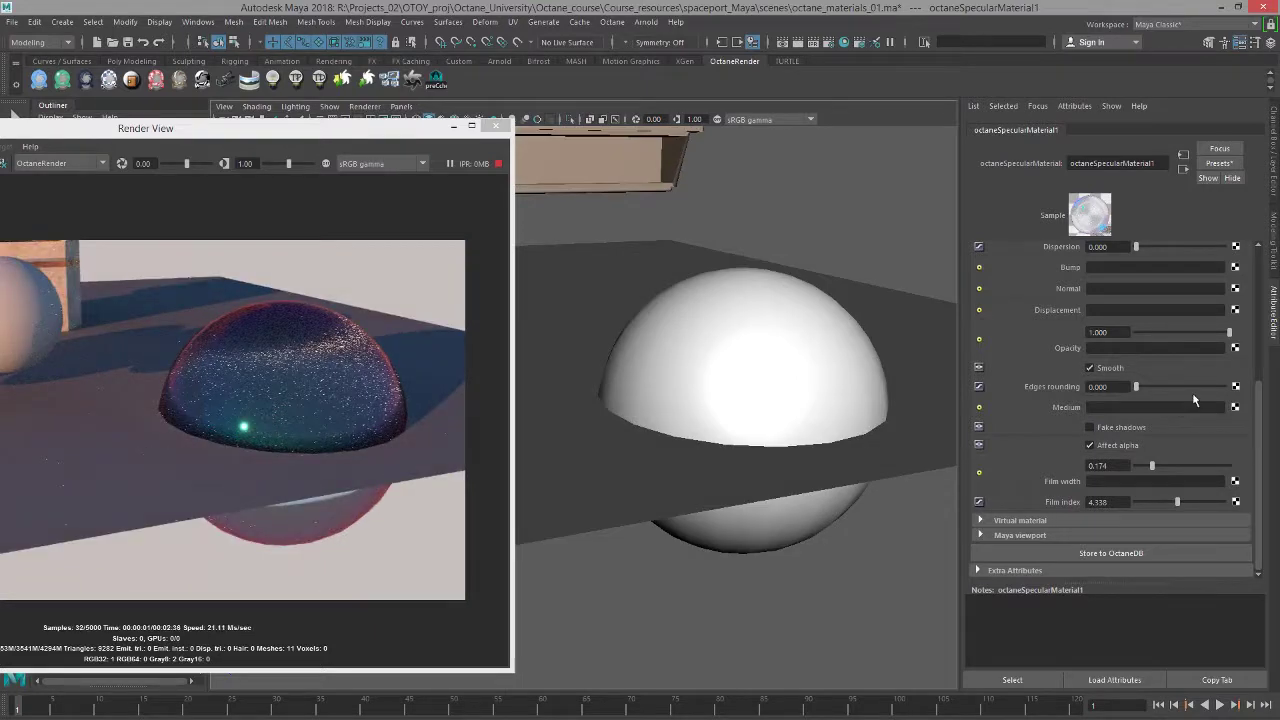